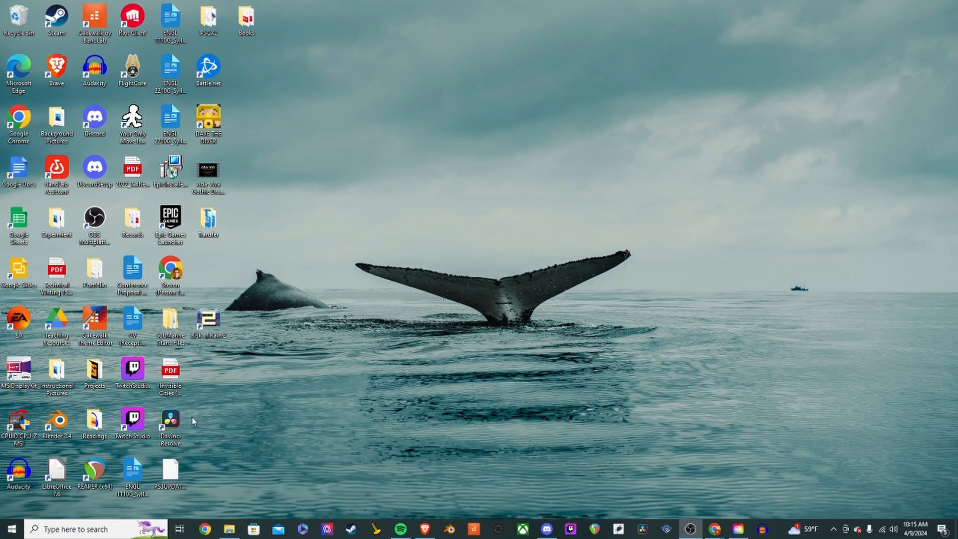
- Launch Audacity 3.4.2 from Windows search by typing 'auda' and choosing the best match
{"action": "left_click", "coordinate": [60, 529]}
{"action": "type", "text": "aud"}
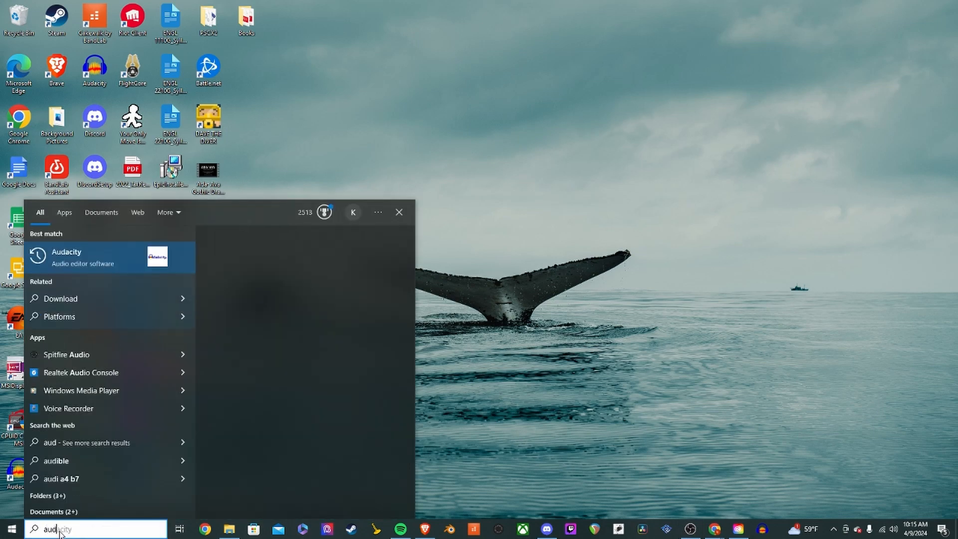
{"action": "type", "text": "a"}
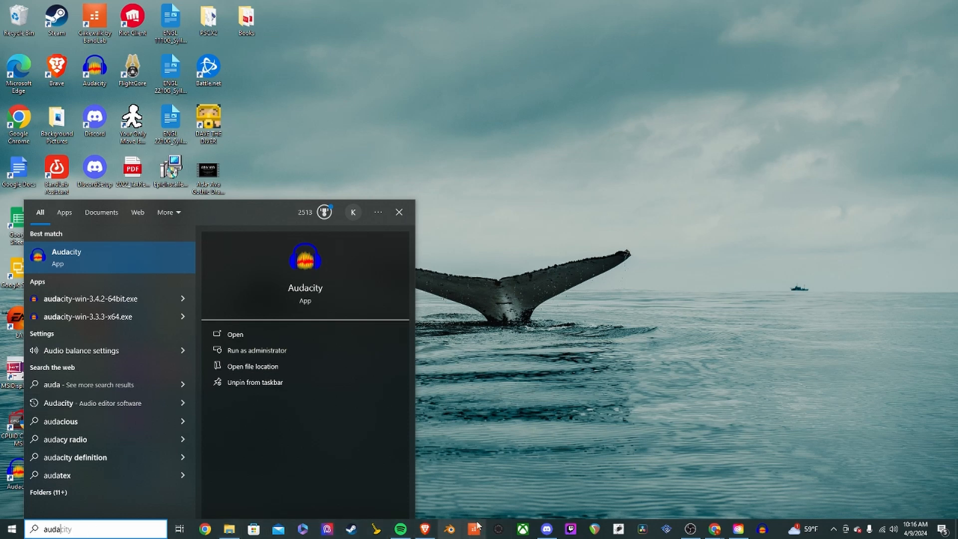
{"action": "left_click", "coordinate": [65, 263]}
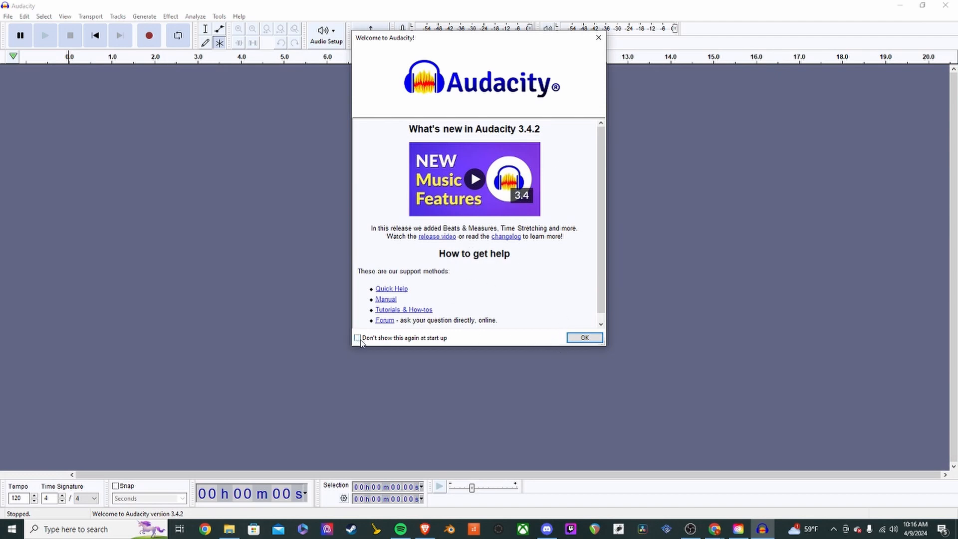
- Dismiss the welcome screen and save the empty project as TEST, overwriting the existing TEST.aup3
{"action": "left_click", "coordinate": [585, 339]}
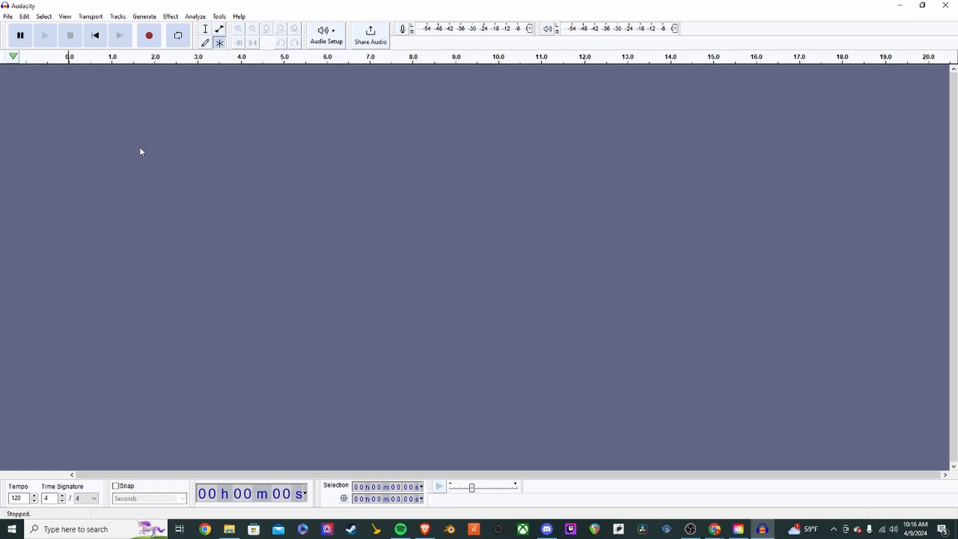
{"action": "left_click", "coordinate": [10, 18]}
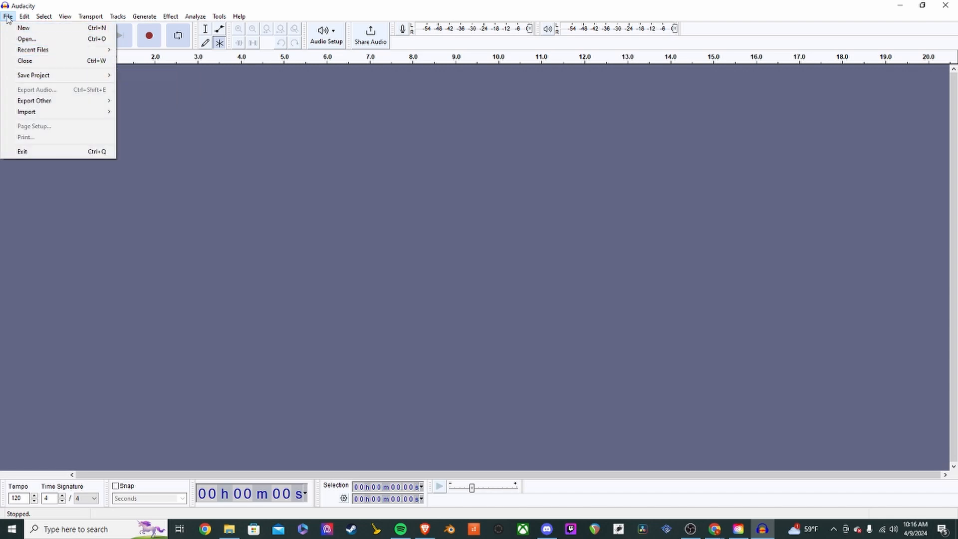
{"action": "mouse_move", "coordinate": [77, 79]}
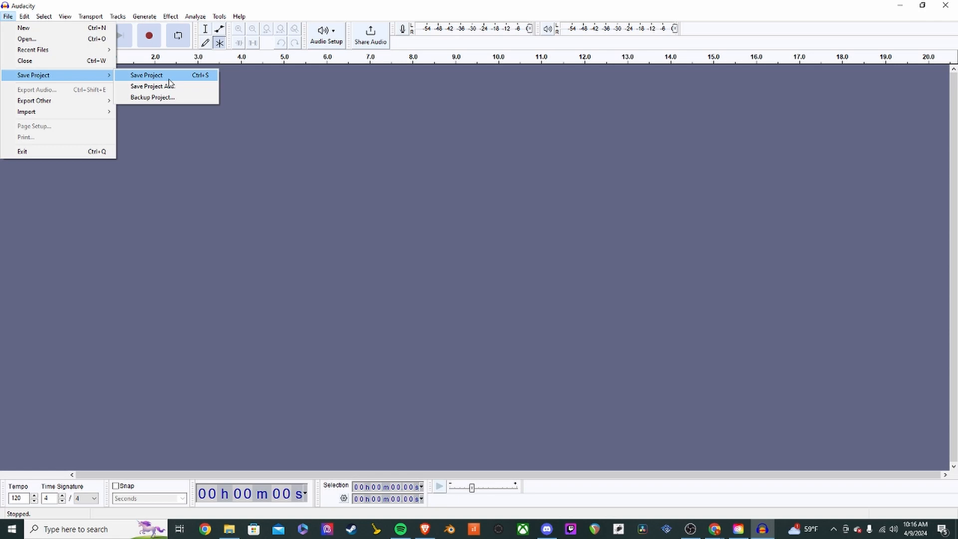
{"action": "left_click", "coordinate": [150, 86]}
{"action": "left_click", "coordinate": [82, 74]}
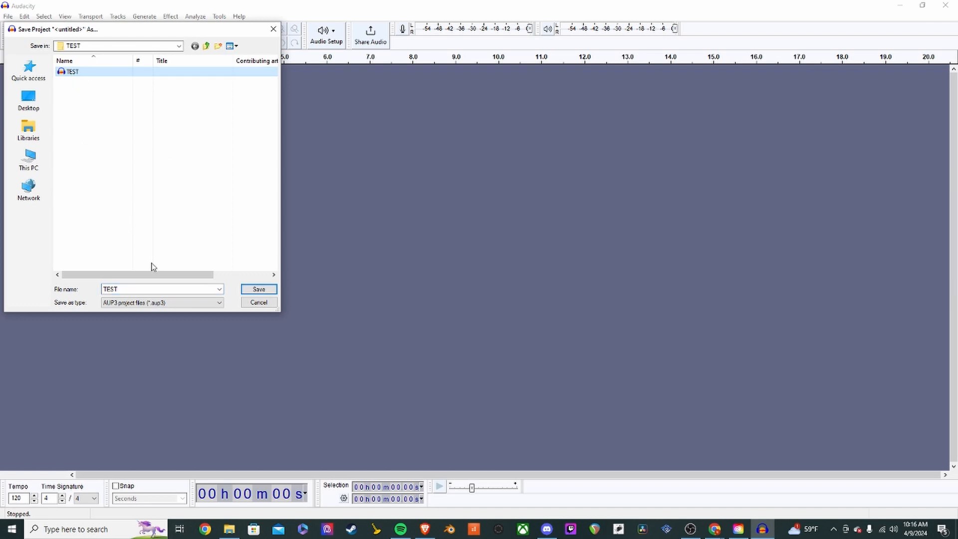
{"action": "left_click", "coordinate": [259, 289]}
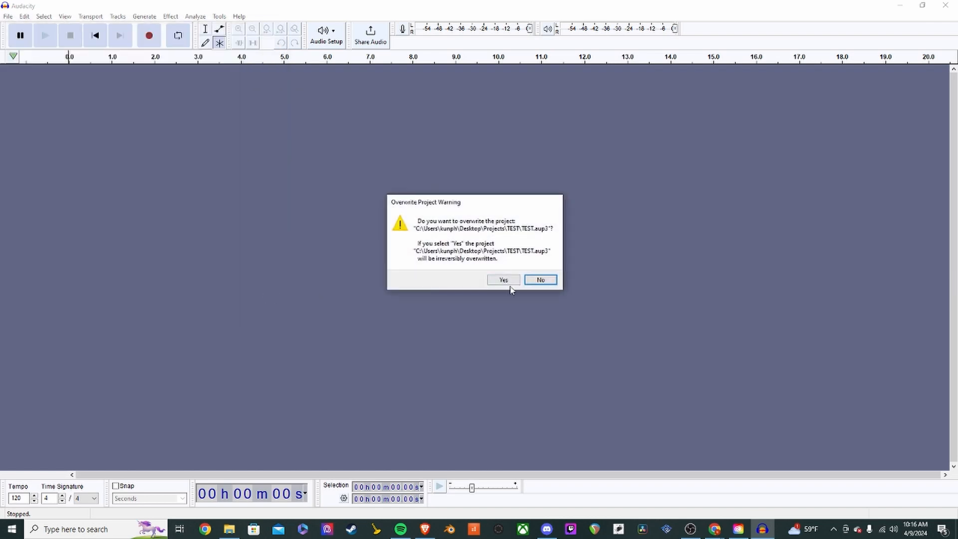
{"action": "left_click", "coordinate": [505, 280]}
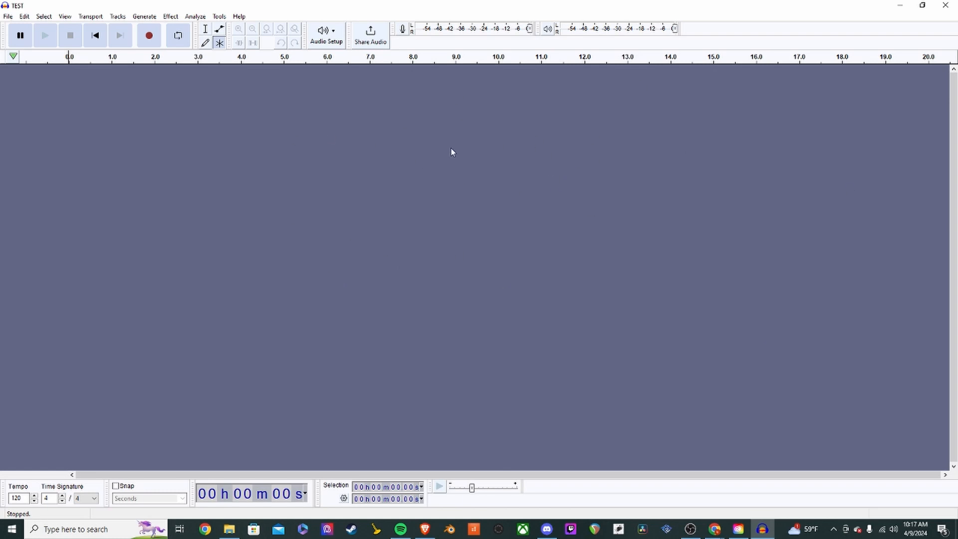
{"action": "left_click", "coordinate": [330, 37]}
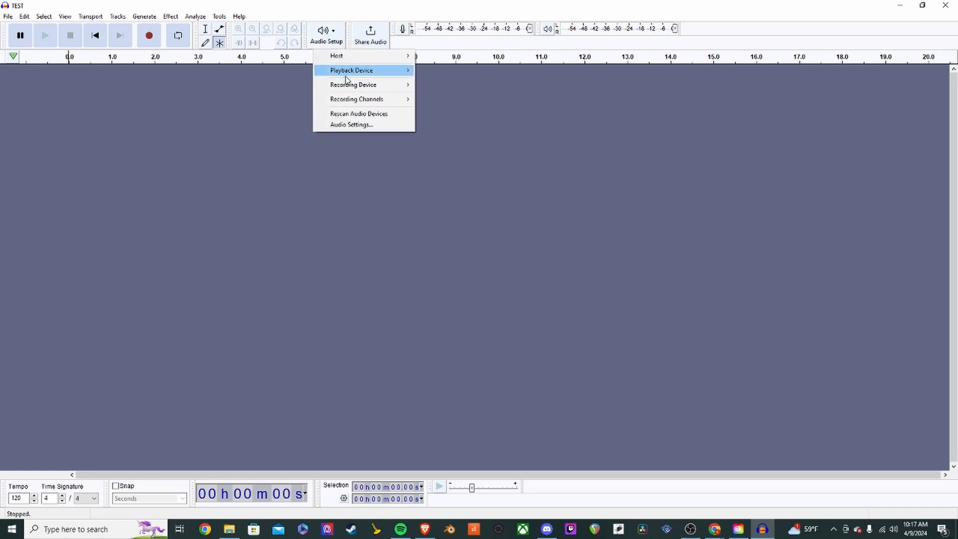
{"action": "mouse_move", "coordinate": [348, 73]}
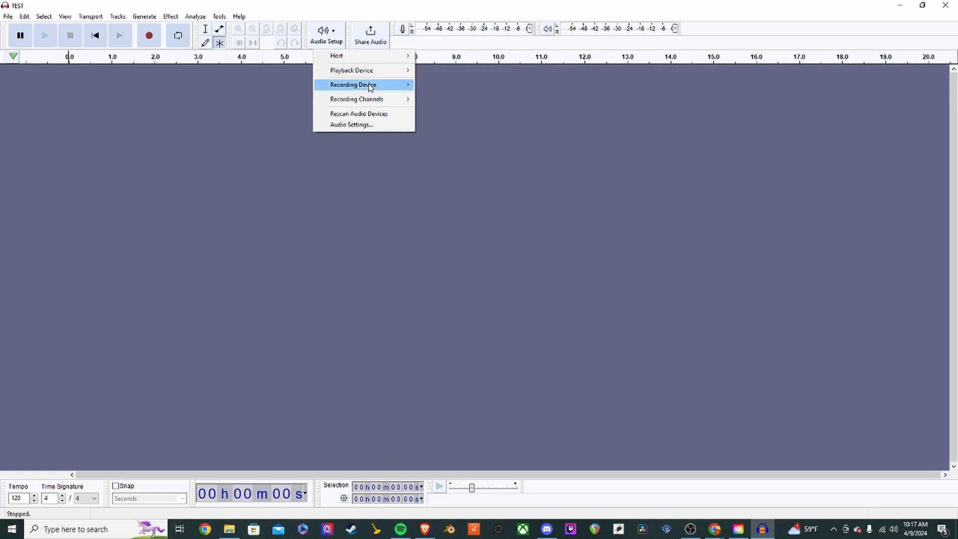
{"action": "mouse_move", "coordinate": [370, 87]}
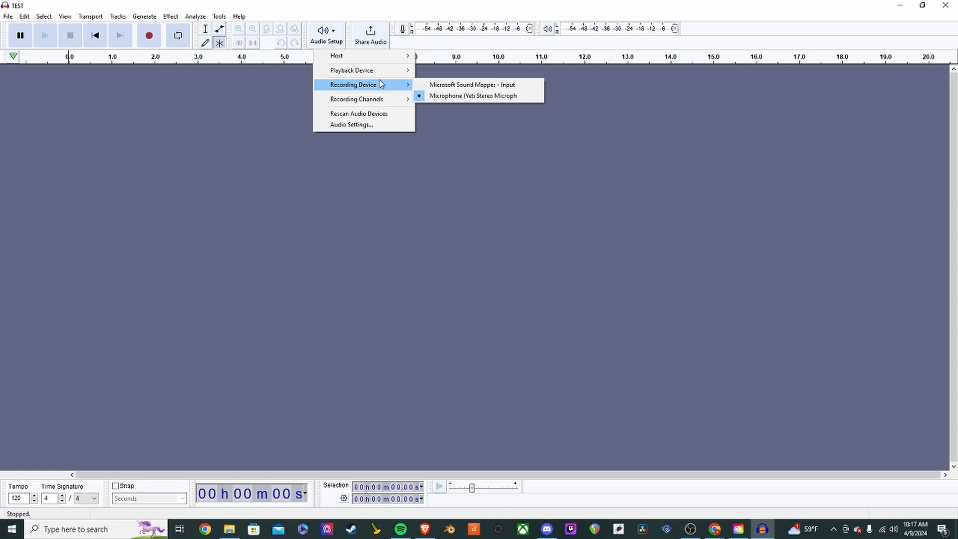
{"action": "left_click", "coordinate": [264, 152]}
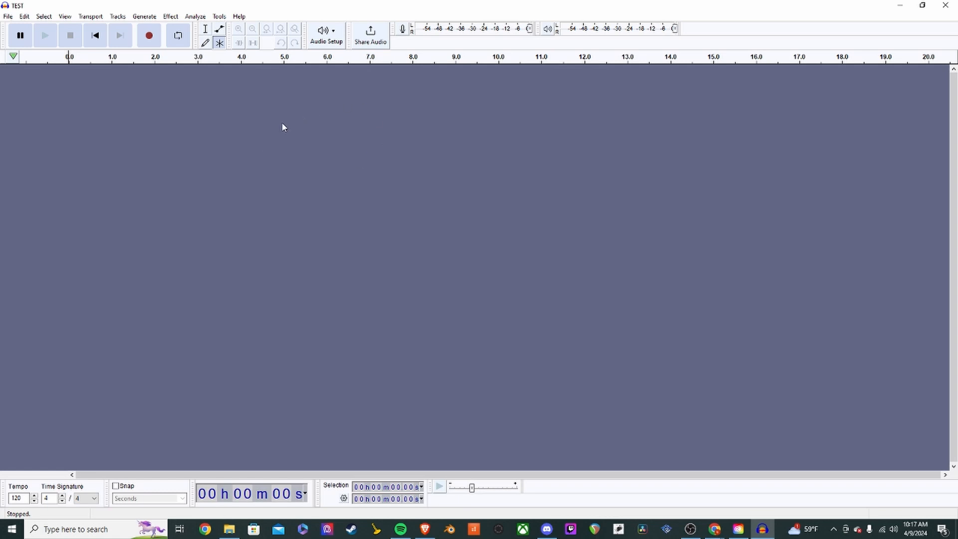
{"action": "left_click", "coordinate": [149, 36]}
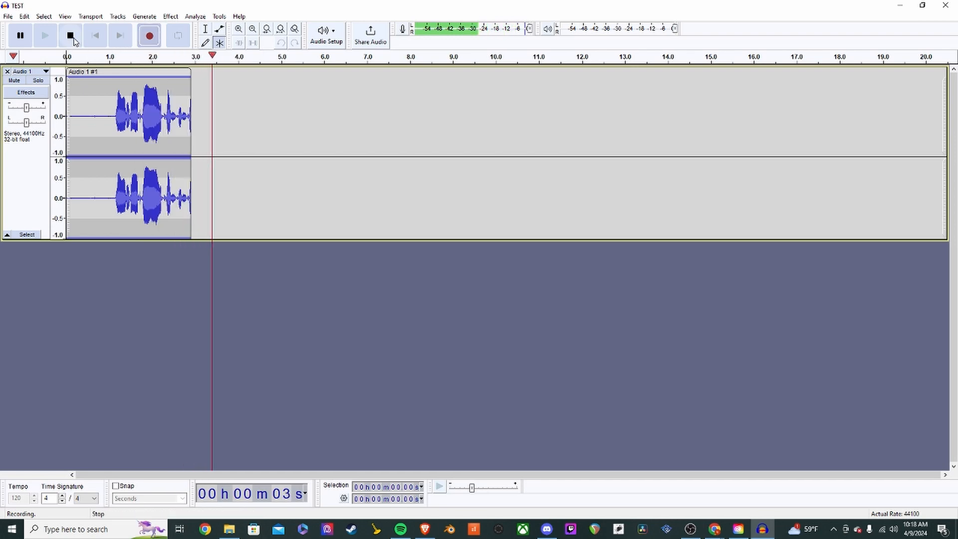
{"action": "left_click", "coordinate": [71, 36]}
{"action": "left_click_drag", "start_coordinate": [83, 114], "coordinate": [218, 119]}
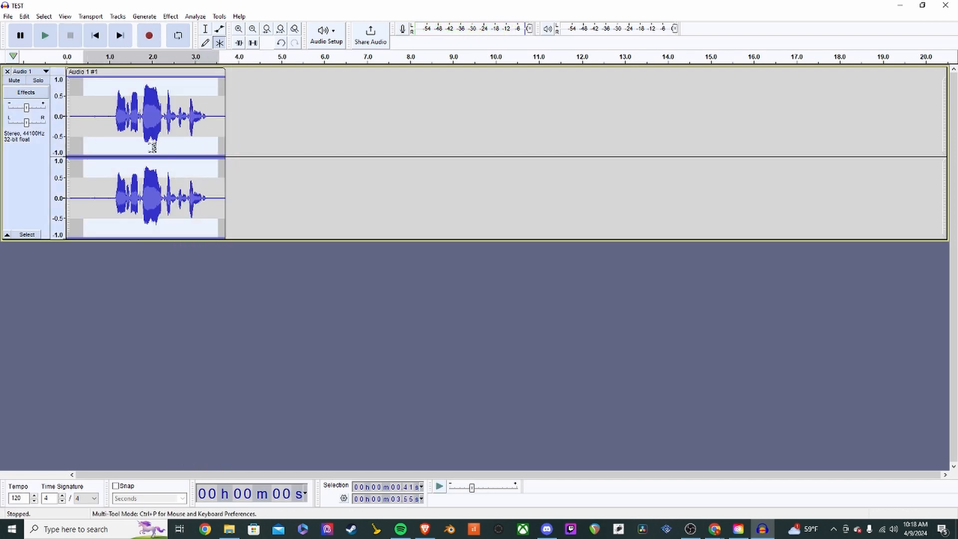
{"action": "left_click", "coordinate": [168, 124]}
{"action": "left_click_drag", "start_coordinate": [223, 114], "coordinate": [82, 119]}
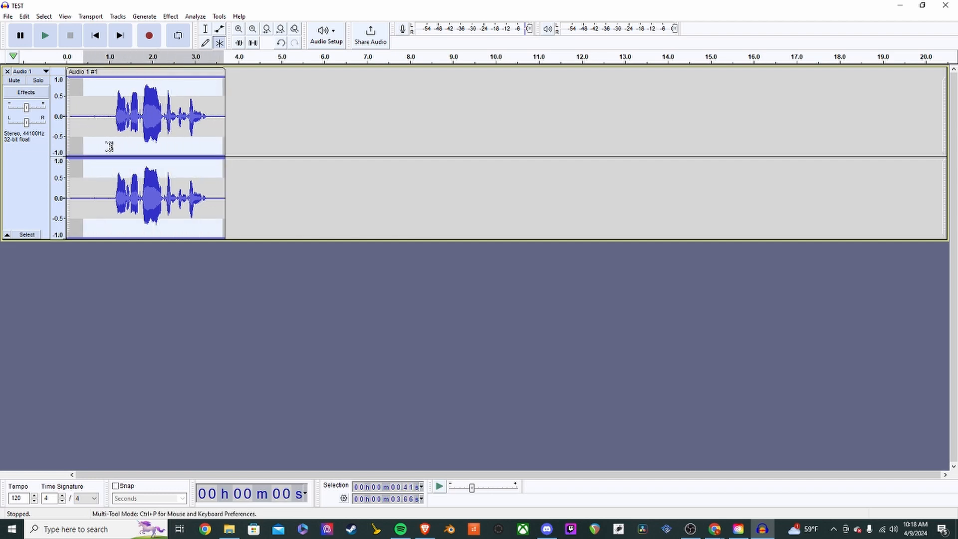
{"action": "left_click", "coordinate": [8, 73]}
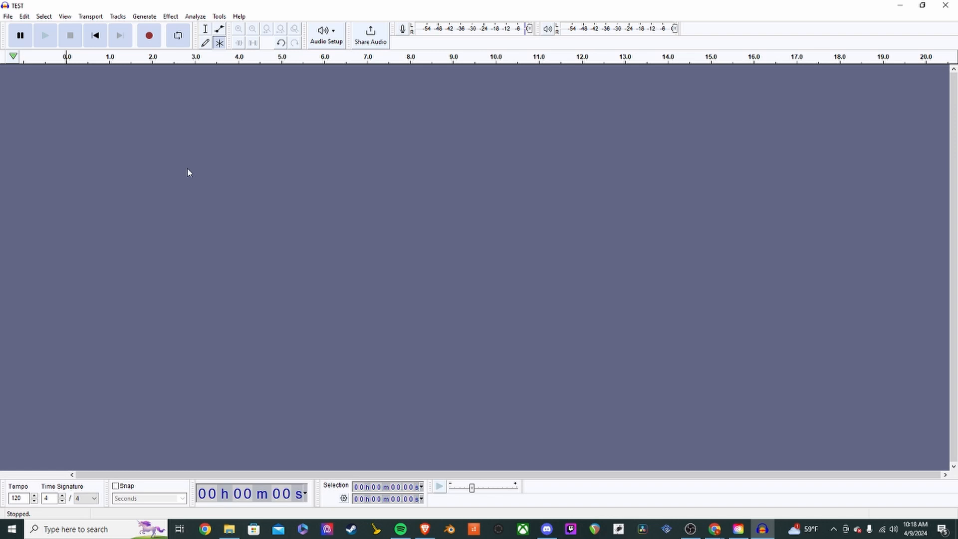
{"action": "key", "text": "ctrl+z"}
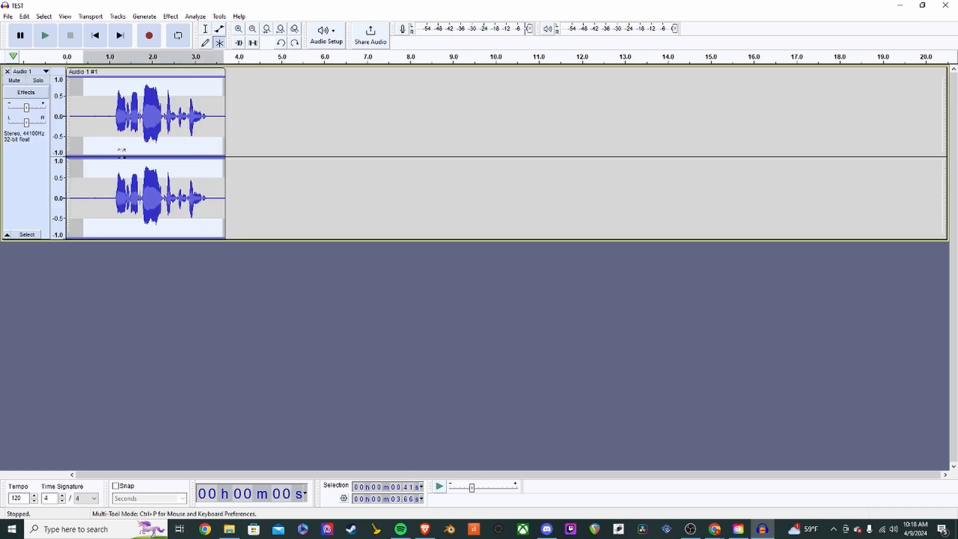
{"action": "key", "text": "ctrl+z"}
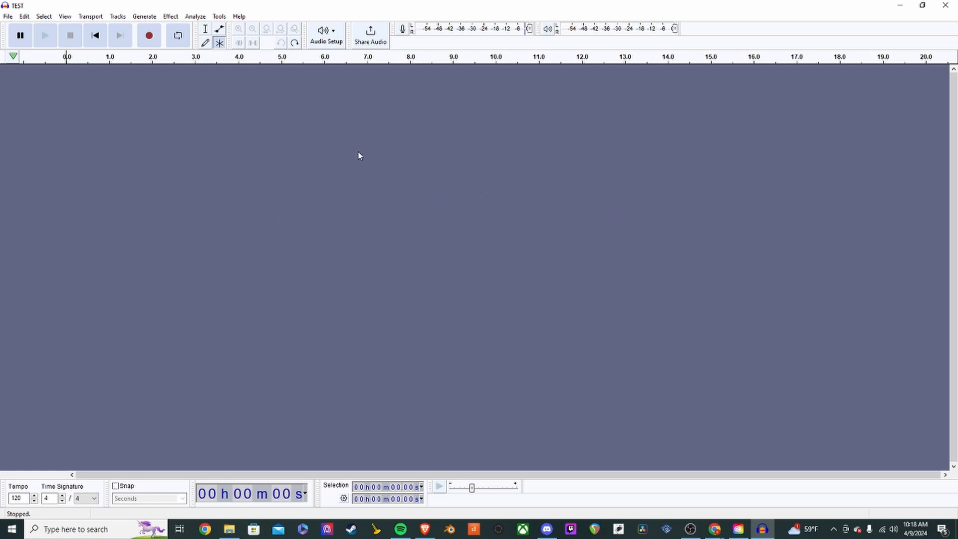
- Import the TEST audio file from the TEST folder into the project as a stereo track
{"action": "left_click", "coordinate": [9, 18]}
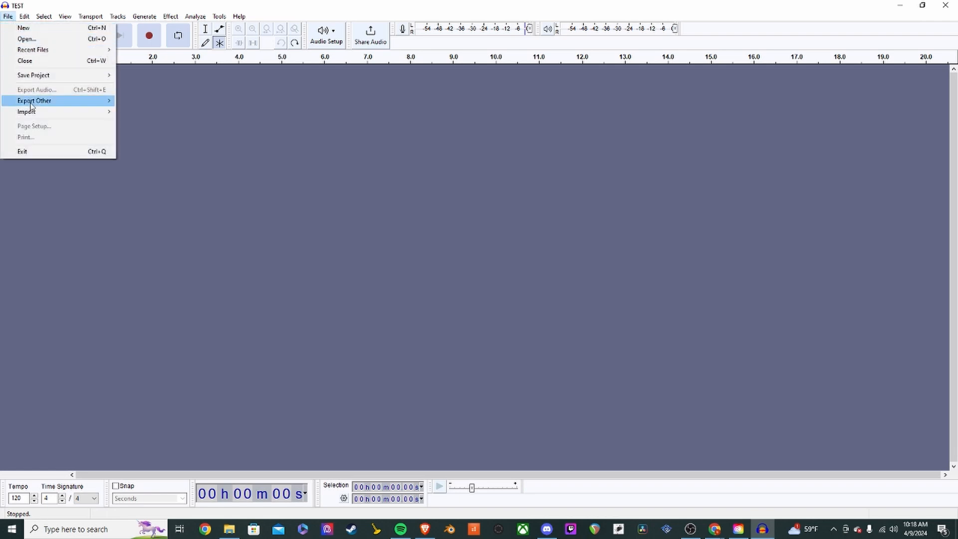
{"action": "mouse_move", "coordinate": [34, 113]}
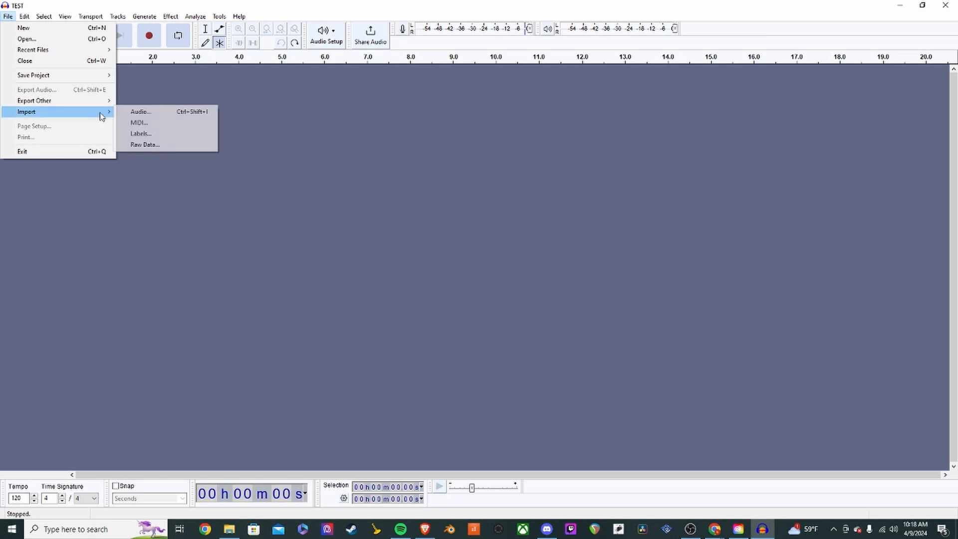
{"action": "left_click", "coordinate": [186, 117]}
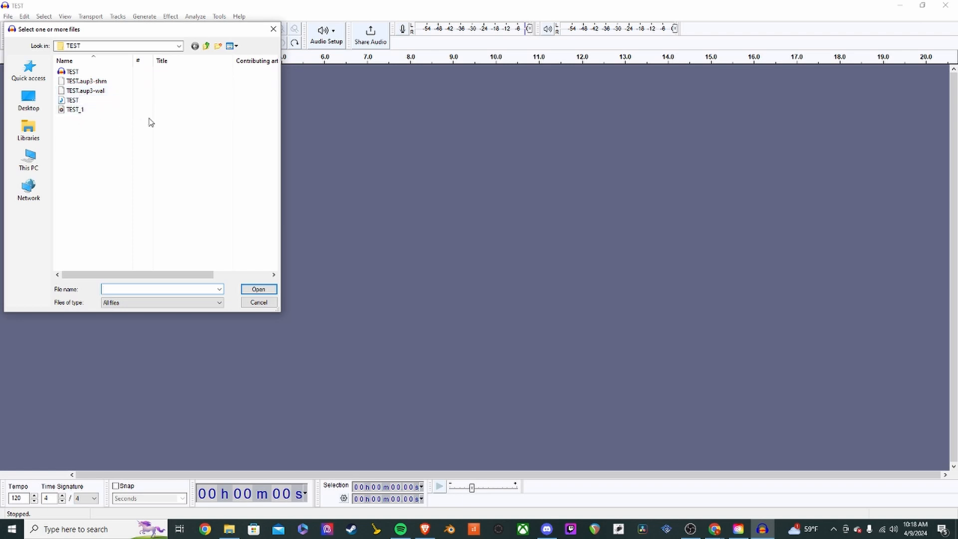
{"action": "left_click", "coordinate": [79, 102]}
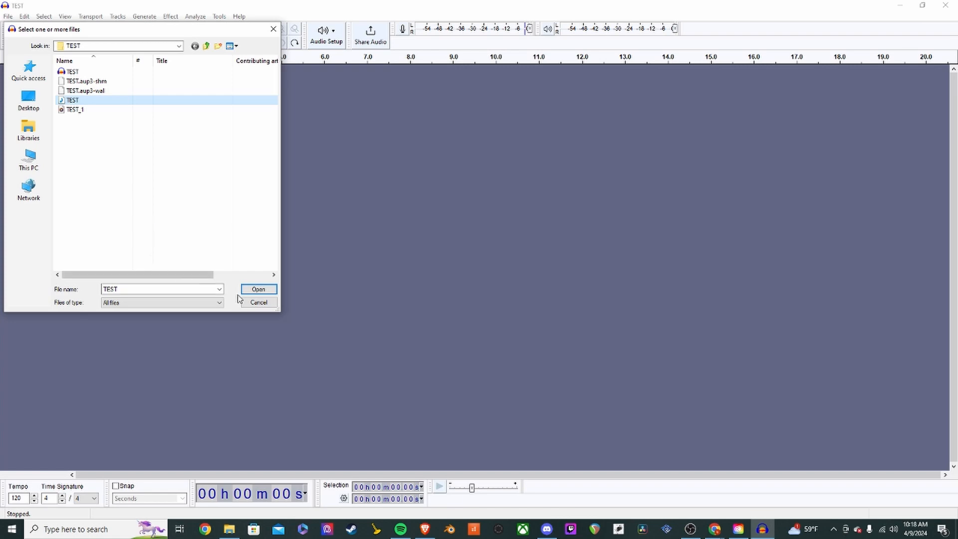
{"action": "left_click", "coordinate": [250, 292]}
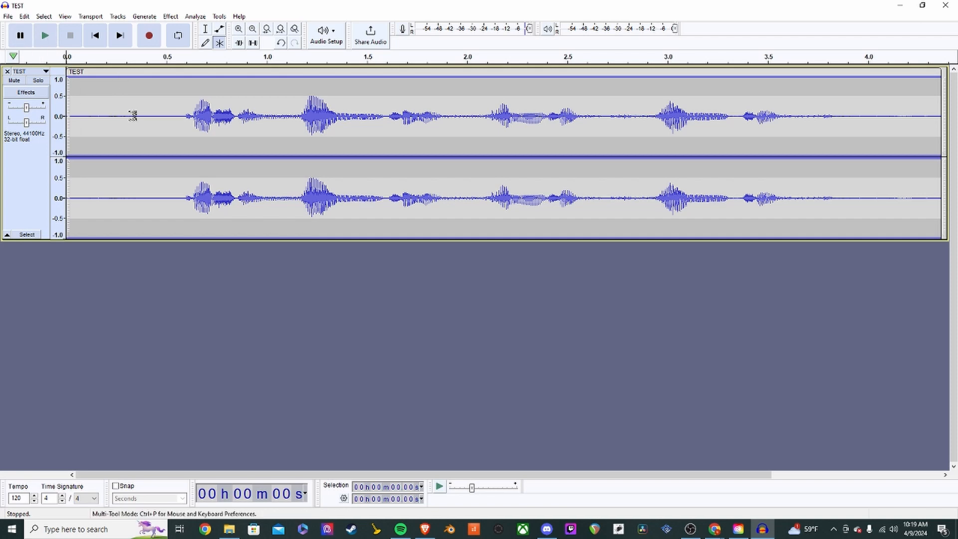
{"action": "left_click", "coordinate": [180, 124]}
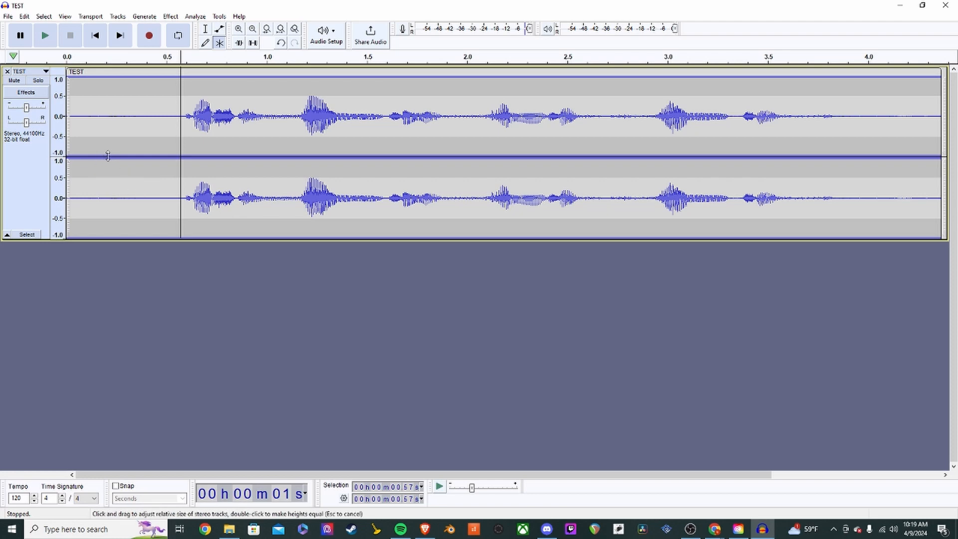
{"action": "left_click", "coordinate": [70, 112]}
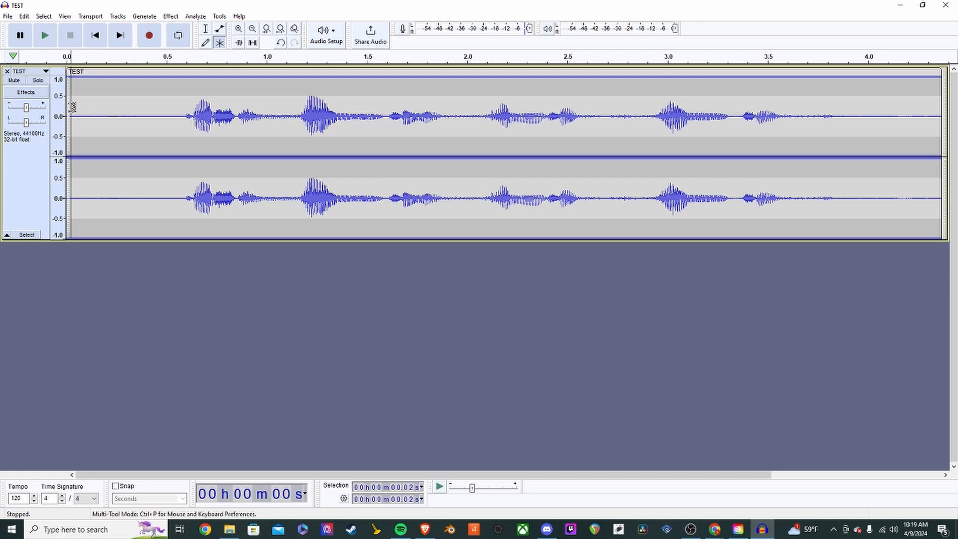
{"action": "key", "text": "space"}
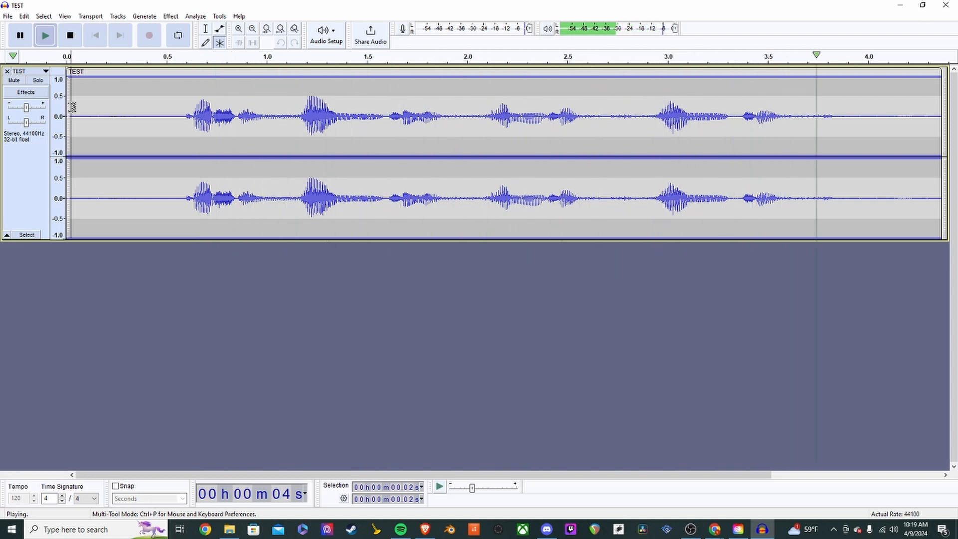
{"action": "key", "text": "space"}
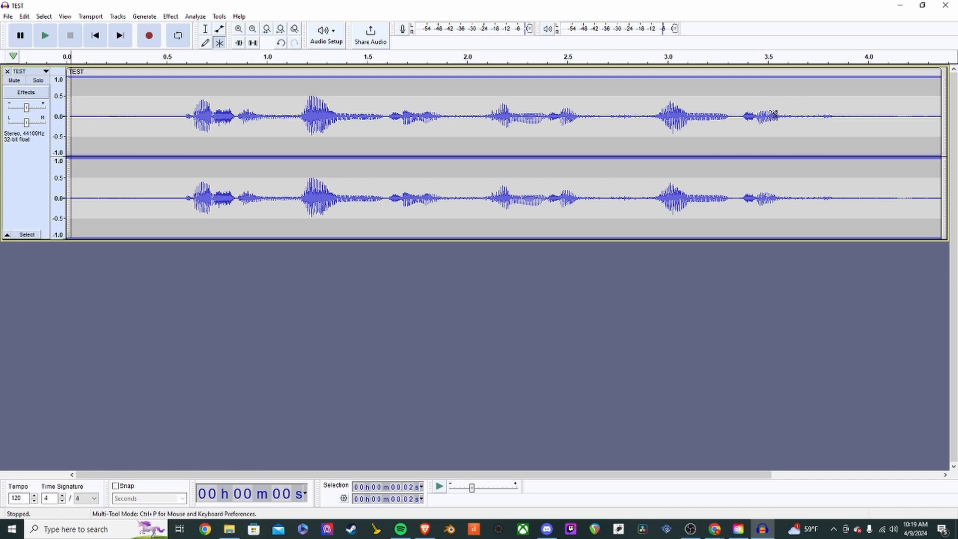
{"action": "left_click", "coordinate": [803, 106]}
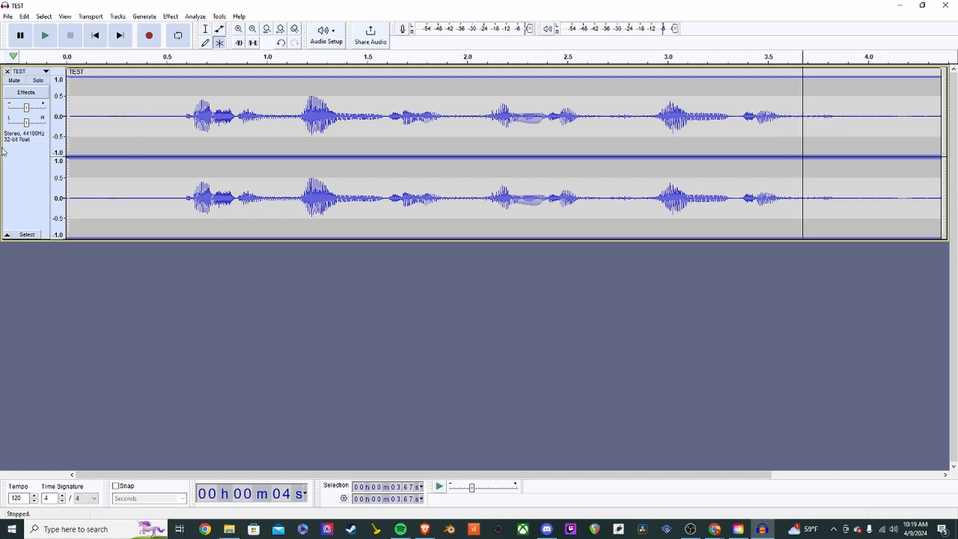
{"action": "left_click", "coordinate": [73, 117]}
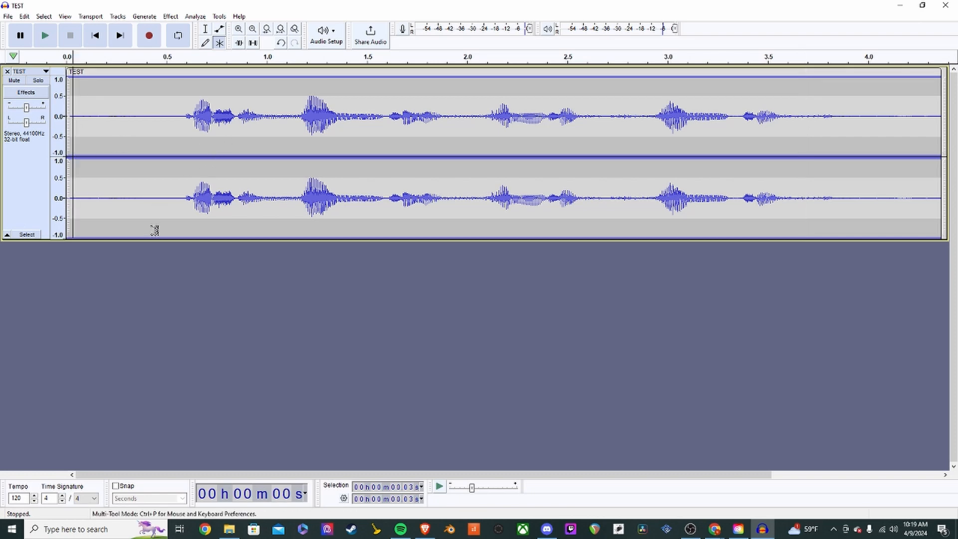
{"action": "key", "text": "space"}
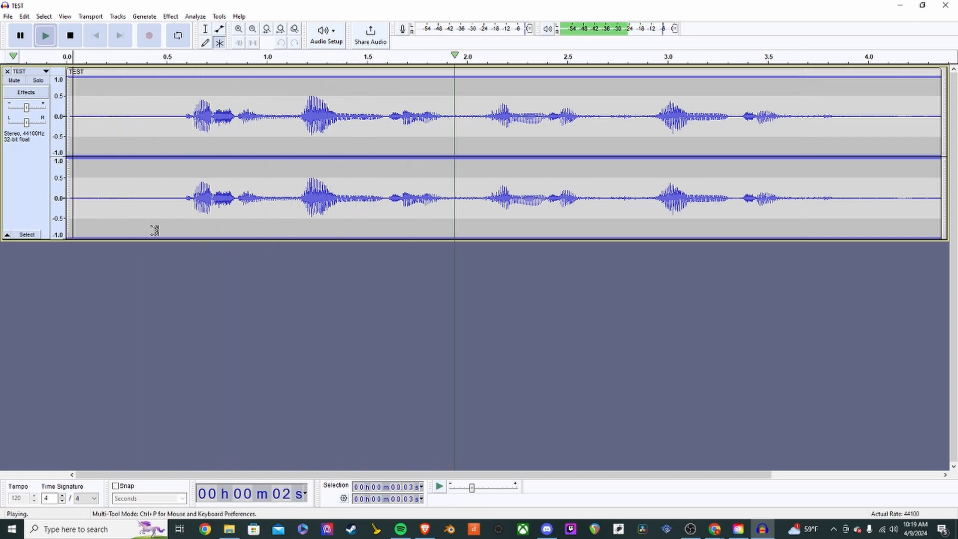
{"action": "key", "text": "space"}
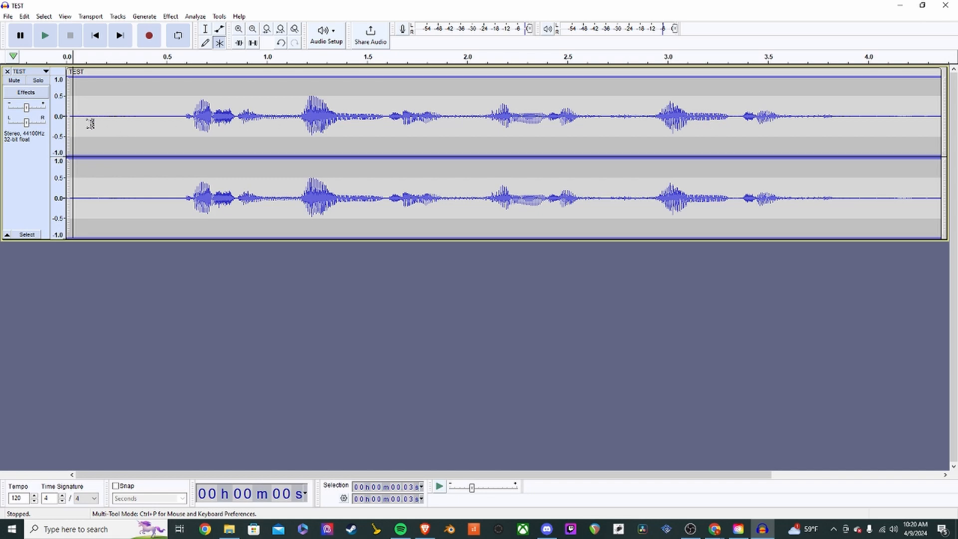
{"action": "left_click", "coordinate": [22, 38]}
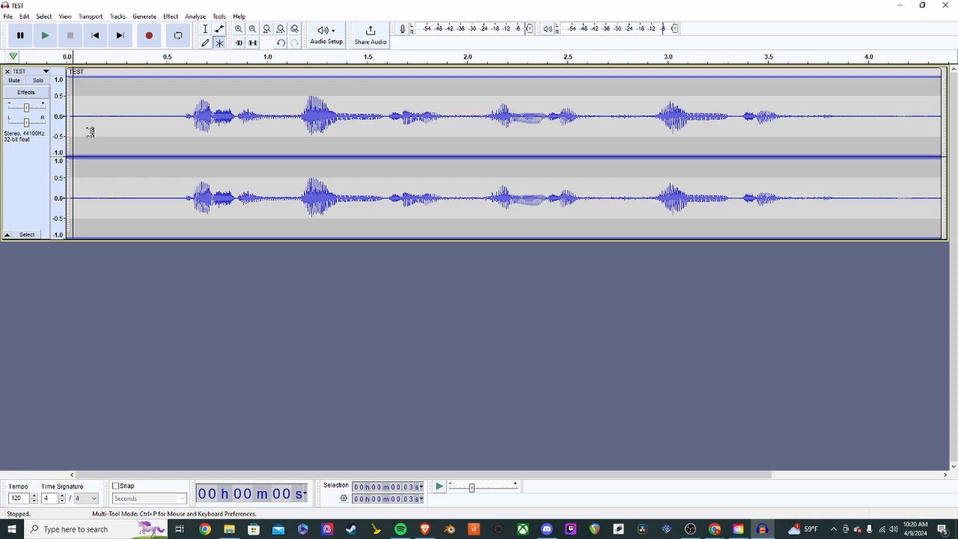
{"action": "key", "text": "space"}
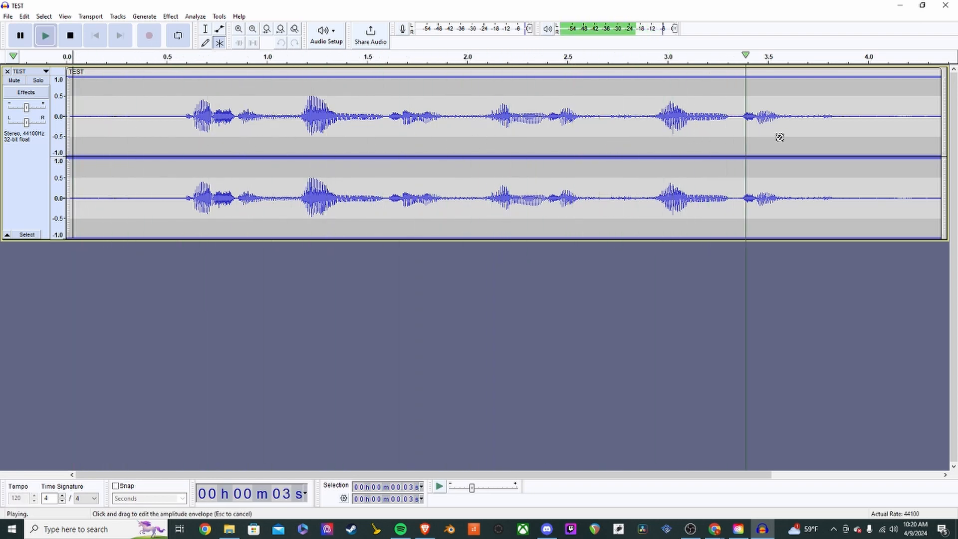
{"action": "key", "text": "p"}
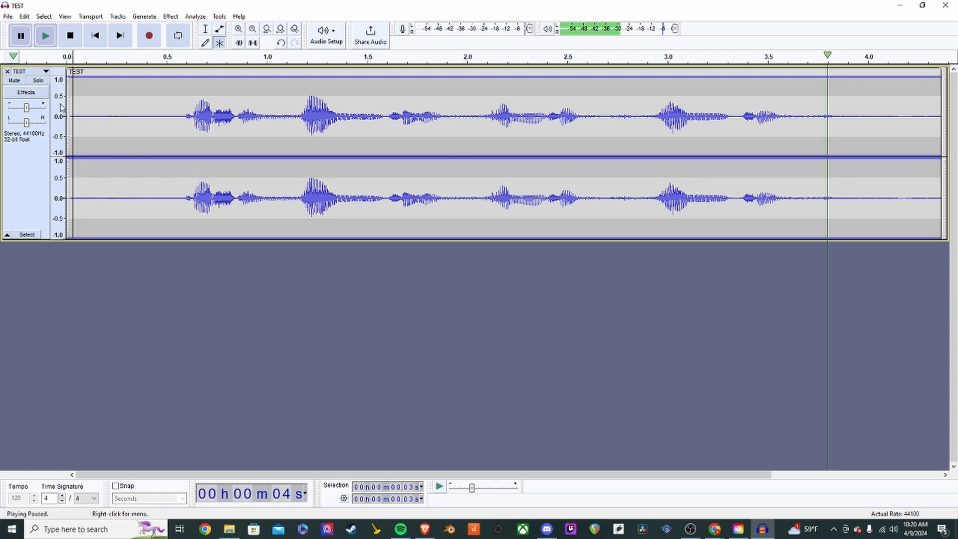
{"action": "left_click", "coordinate": [650, 113]}
{"action": "left_click", "coordinate": [530, 119]}
{"action": "left_click", "coordinate": [664, 115]}
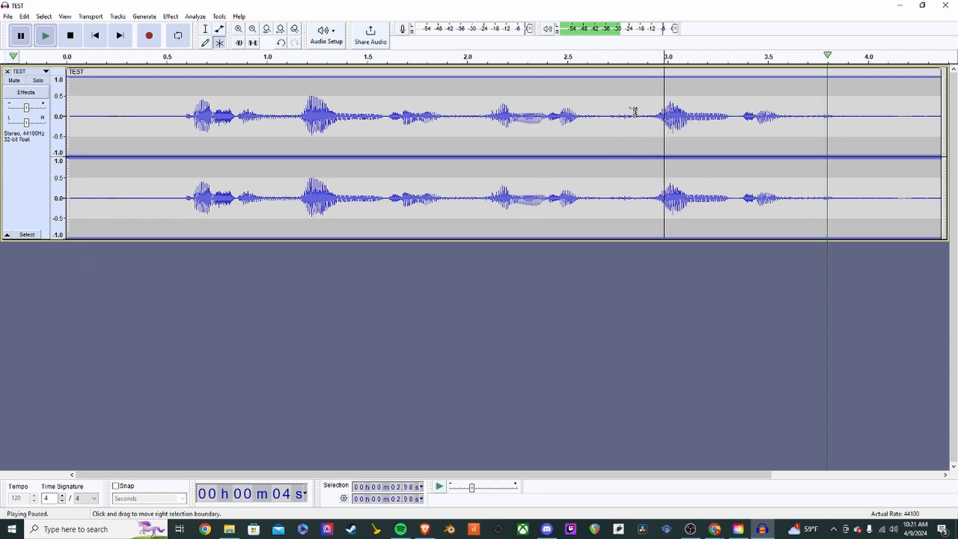
{"action": "left_click", "coordinate": [608, 120]}
{"action": "left_click", "coordinate": [631, 124]}
{"action": "left_click", "coordinate": [677, 120]}
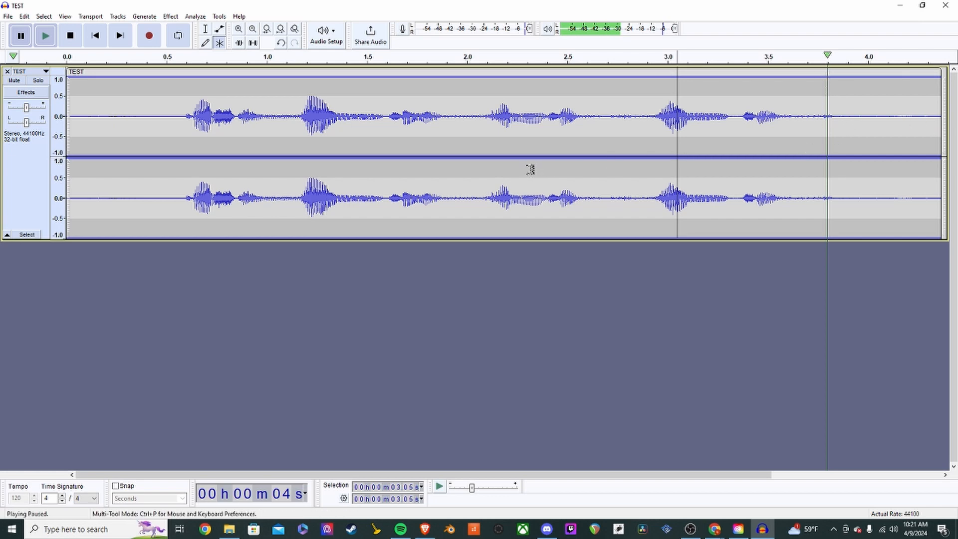
{"action": "key", "text": "space"}
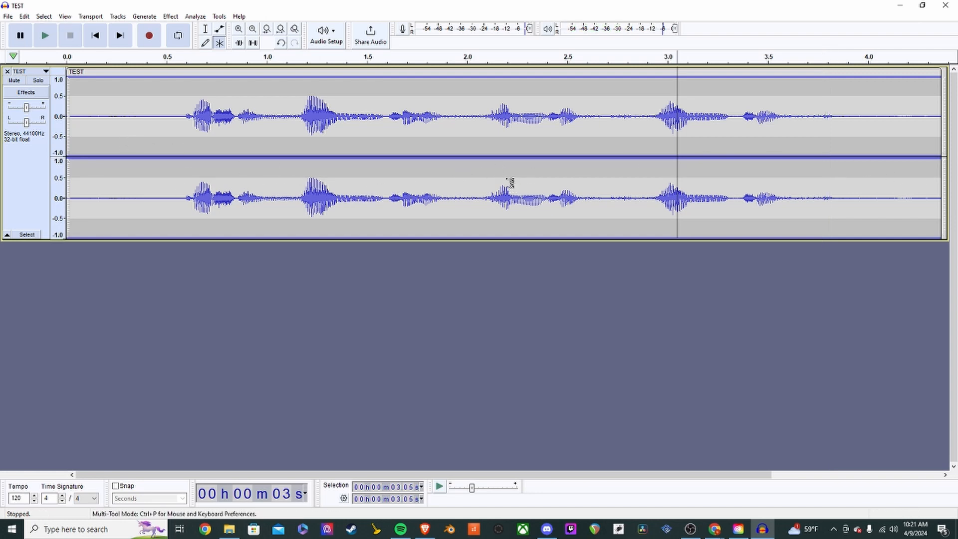
{"action": "left_click", "coordinate": [120, 171]}
{"action": "key", "text": "space"}
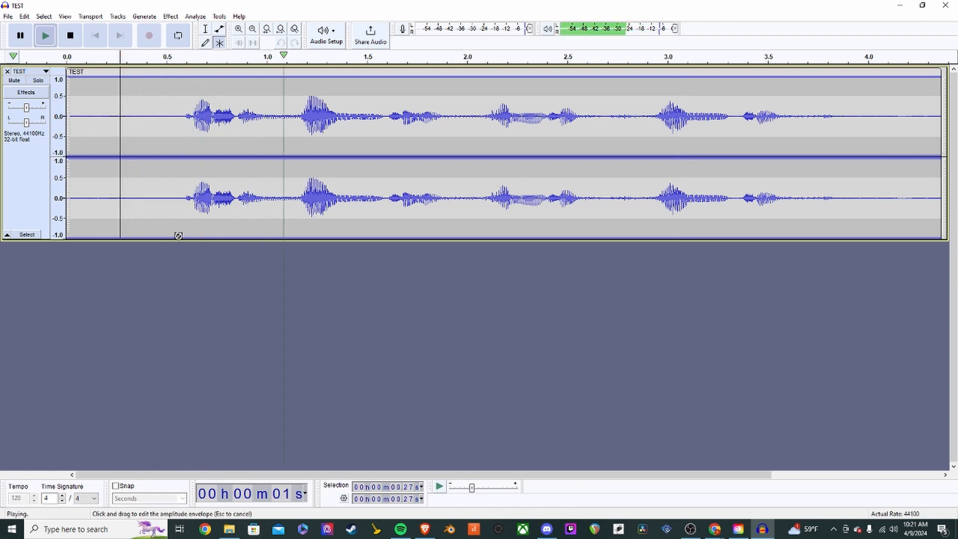
{"action": "key", "text": "p"}
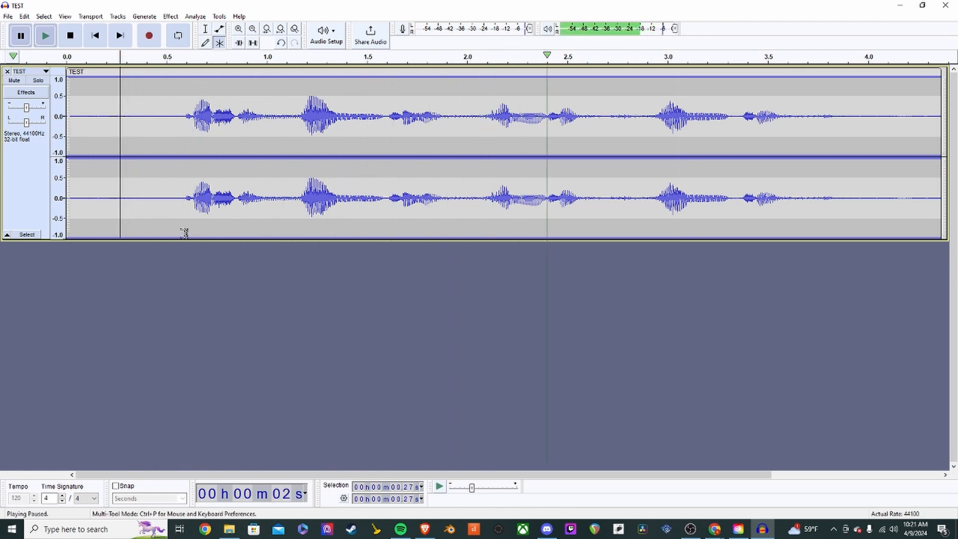
{"action": "key", "text": "p"}
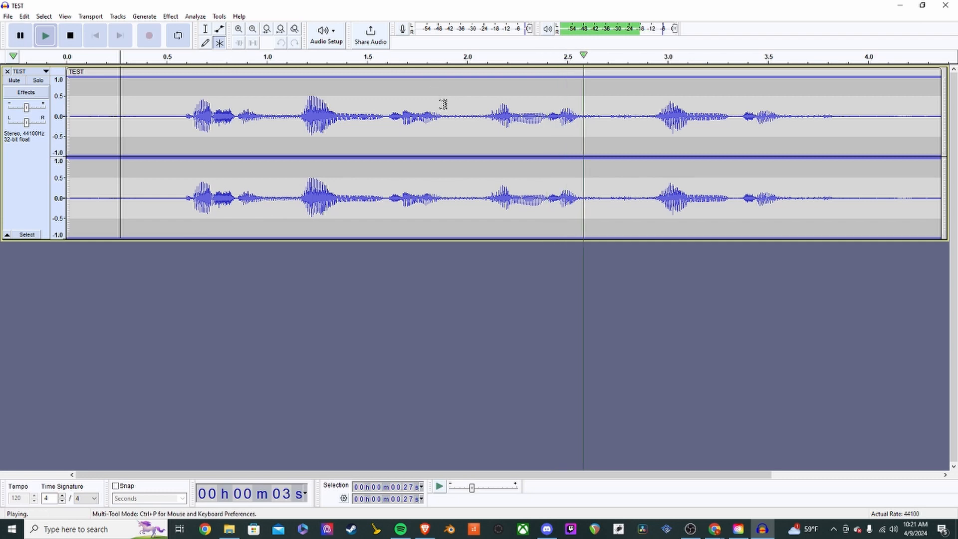
{"action": "key", "text": "p"}
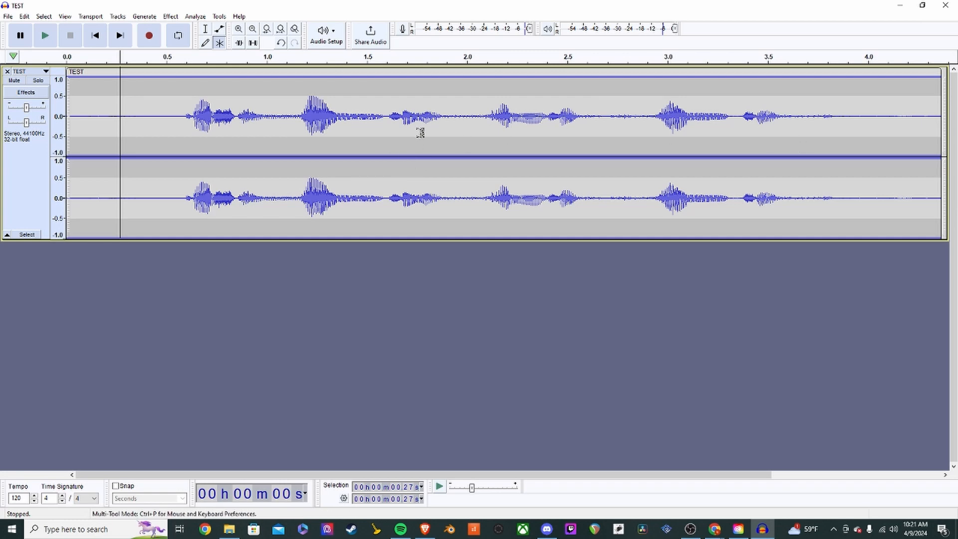
{"action": "left_click", "coordinate": [458, 170]}
{"action": "key", "text": "space"}
{"action": "key", "text": "space"}
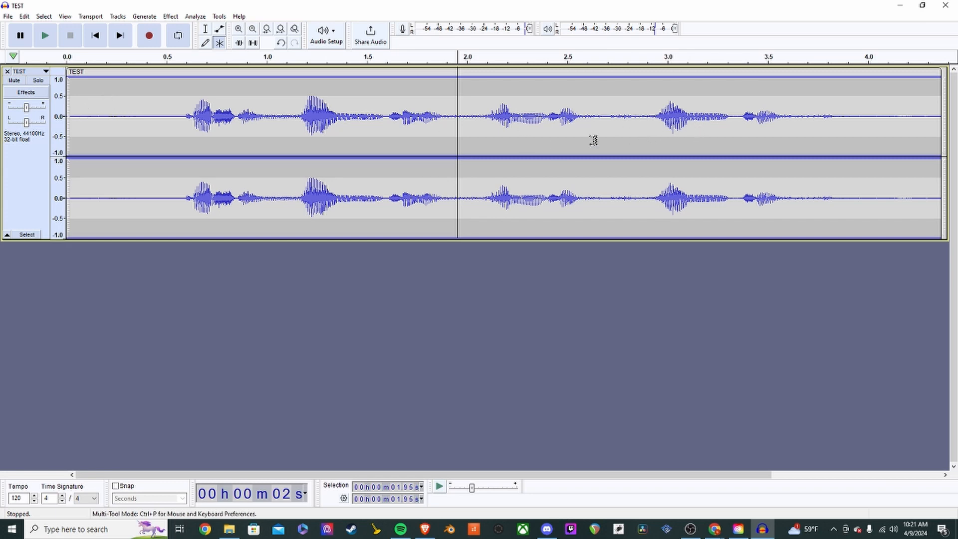
{"action": "left_click", "coordinate": [432, 109]}
{"action": "left_click", "coordinate": [321, 139]}
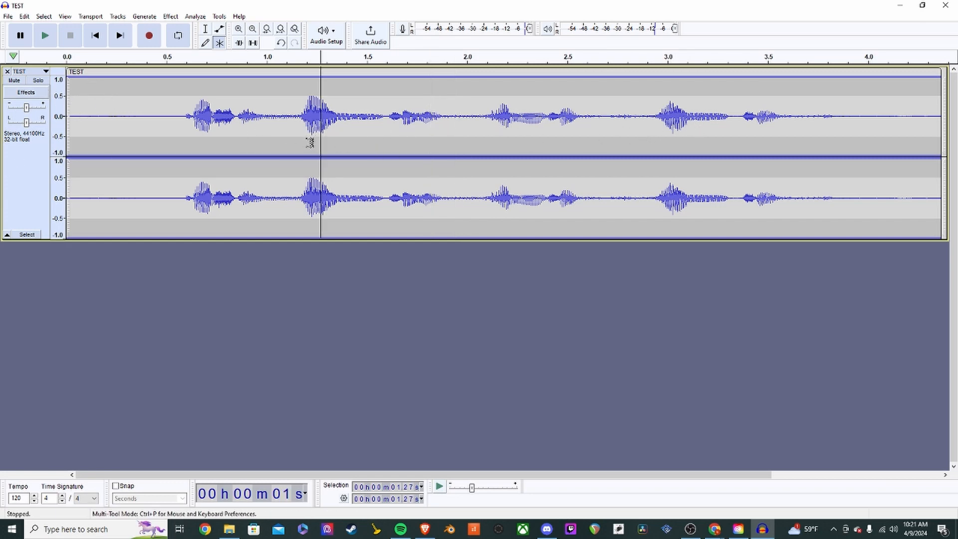
{"action": "key", "text": "p"}
{"action": "key", "text": "p"}
{"action": "left_click", "coordinate": [272, 164]}
{"action": "key", "text": "space"}
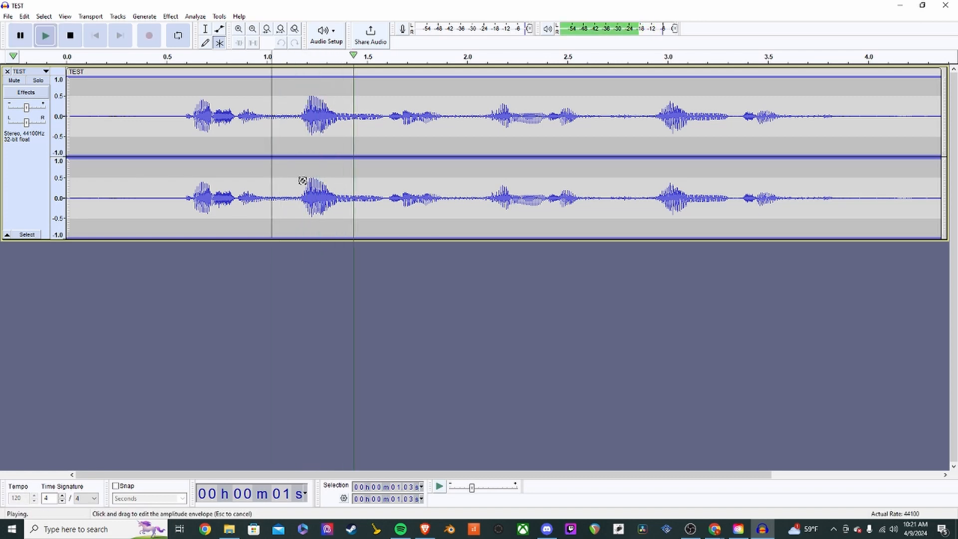
{"action": "key", "text": "p"}
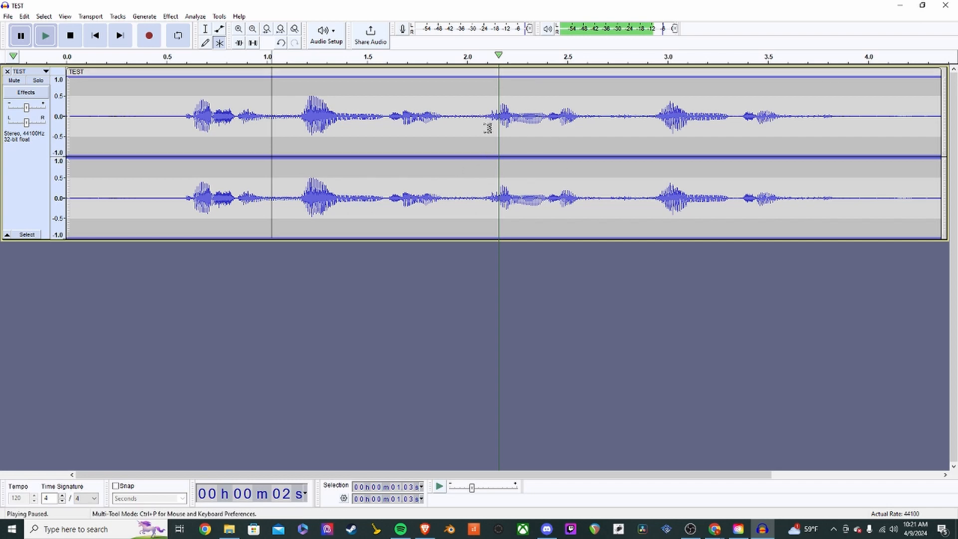
{"action": "key", "text": "p"}
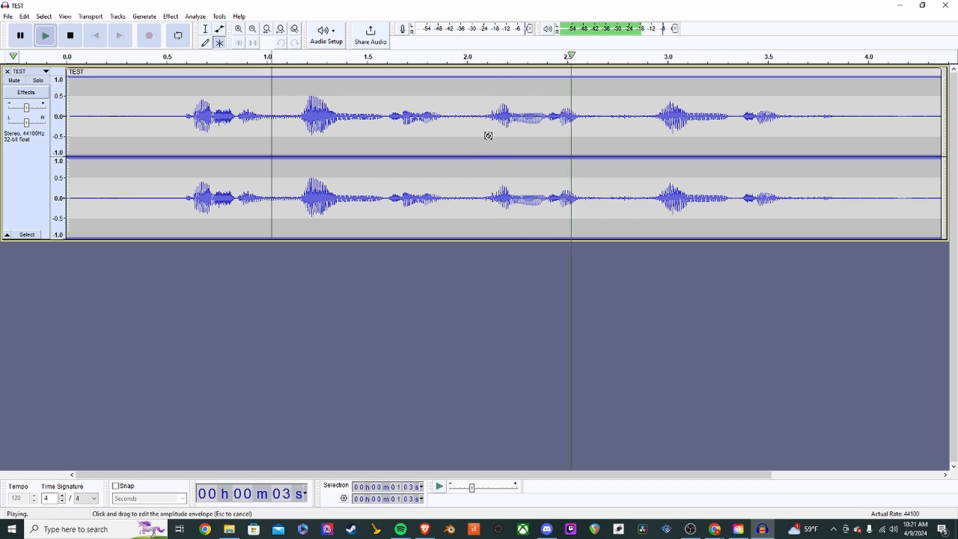
{"action": "key", "text": "p"}
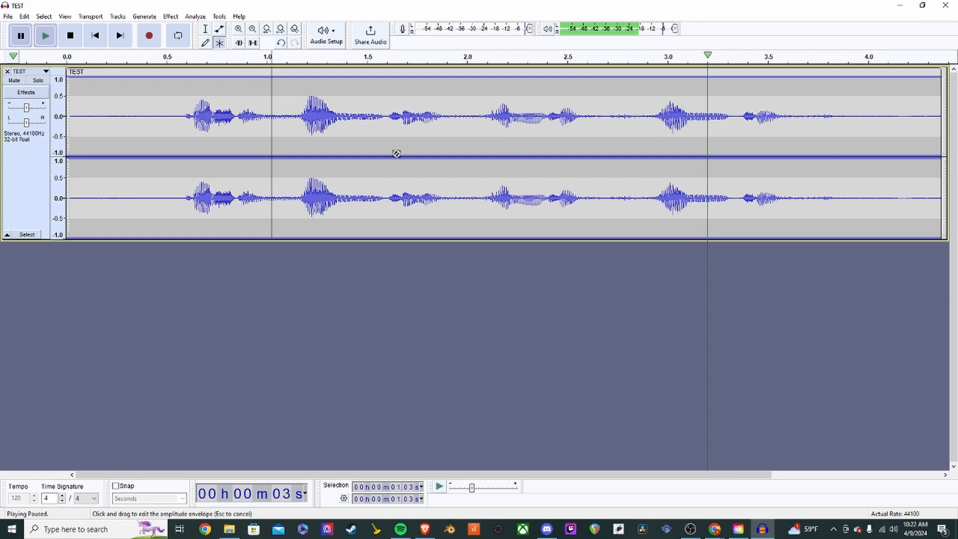
{"action": "key", "text": "space"}
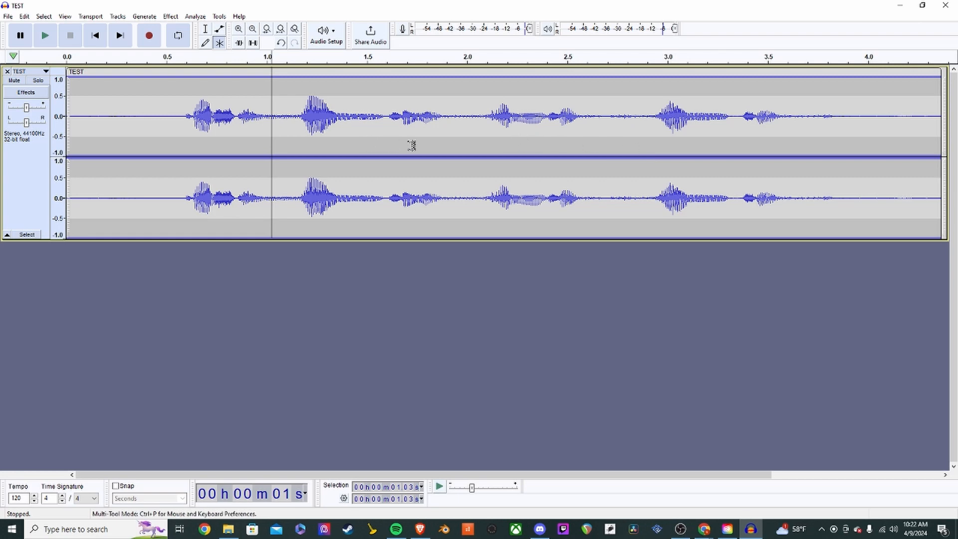
- Zoom in to individual samples around 1.57 s, then zoom back out to a wide 0–20 s timeline
{"action": "left_click", "coordinate": [239, 30]}
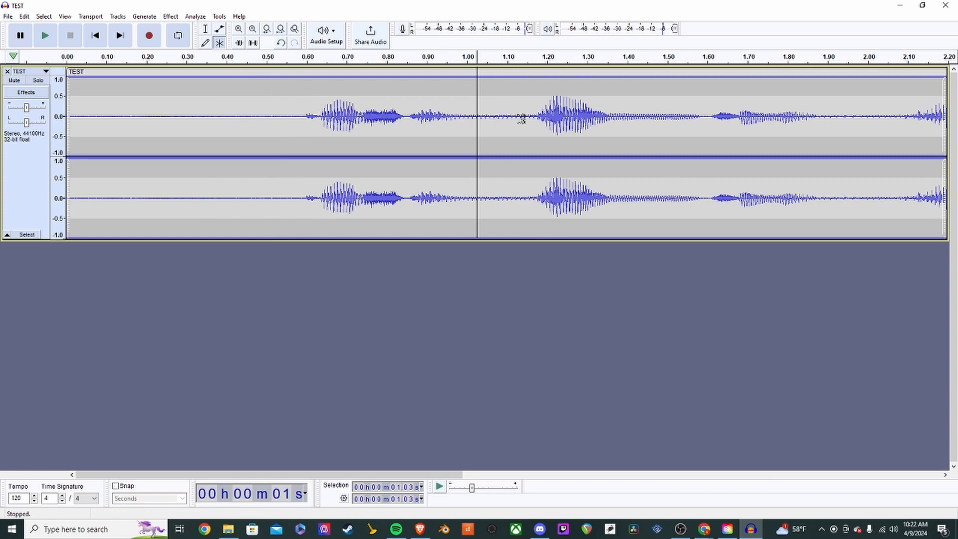
{"action": "left_click", "coordinate": [253, 30]}
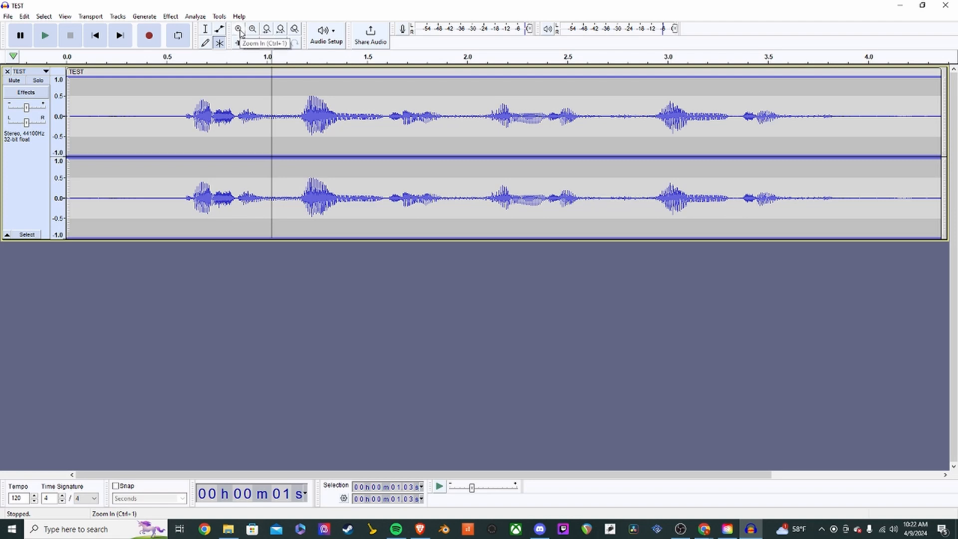
{"action": "left_click", "coordinate": [381, 128]}
{"action": "key", "text": "ctrl+1"}
{"action": "key", "text": "ctrl+1"}
{"action": "key", "text": "ctrl+1"}
{"action": "key", "text": "ctrl+1"}
{"action": "key", "text": "ctrl+1"}
{"action": "key", "text": "ctrl+1"}
{"action": "key", "text": "ctrl+1"}
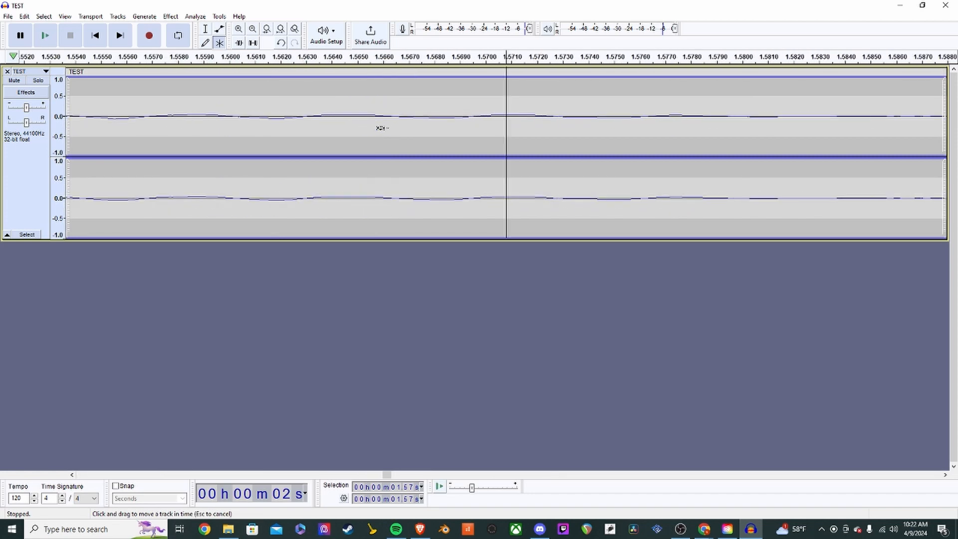
{"action": "key", "text": "ctrl+1"}
{"action": "key", "text": "ctrl+1"}
{"action": "key", "text": "ctrl+1"}
{"action": "key", "text": "ctrl+1"}
{"action": "key", "text": "ctrl+1"}
{"action": "key", "text": "ctrl+1"}
{"action": "key", "text": "ctrl+1"}
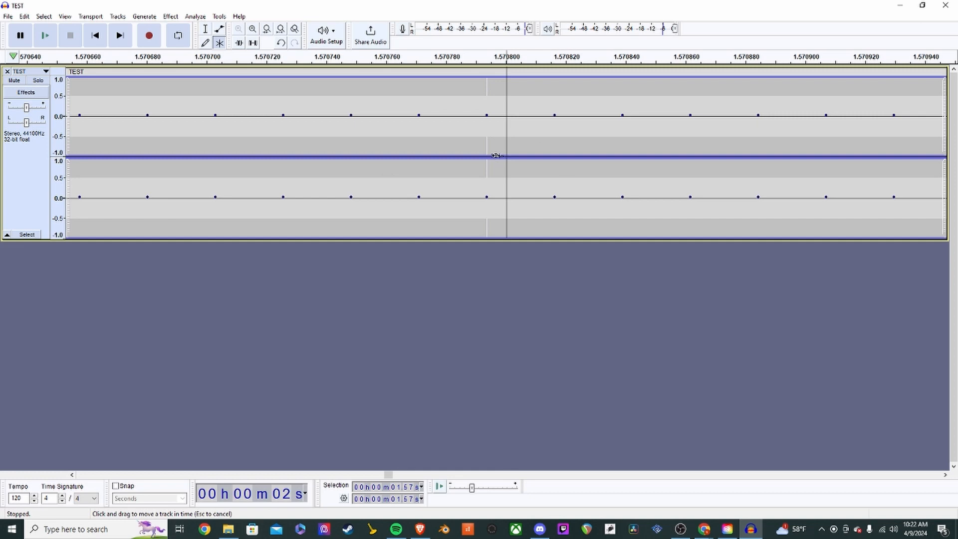
{"action": "key", "text": "ctrl+2"}
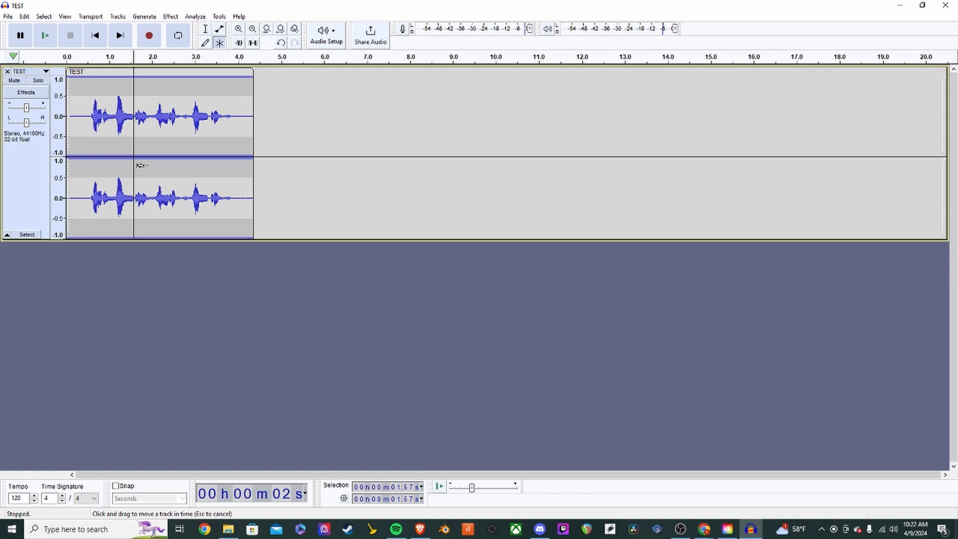
- Fit the four-second TEST clip to the window width, starting from the project's beginning
{"action": "scroll", "coordinate": [160, 128], "scroll_direction": "up", "scroll_amount": 5}
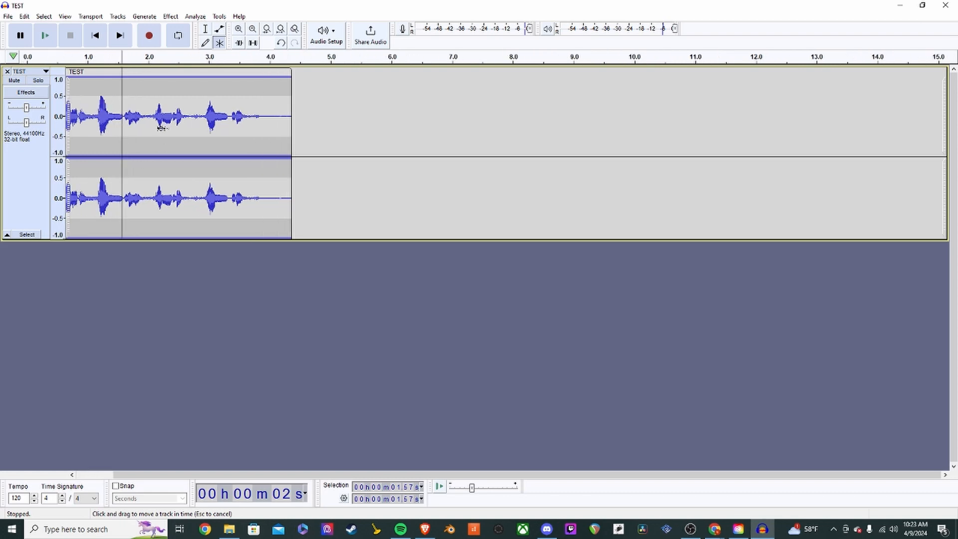
{"action": "scroll", "coordinate": [161, 128], "scroll_direction": "down", "scroll_amount": 1}
{"action": "scroll", "coordinate": [160, 128], "scroll_direction": "up", "scroll_amount": 2}
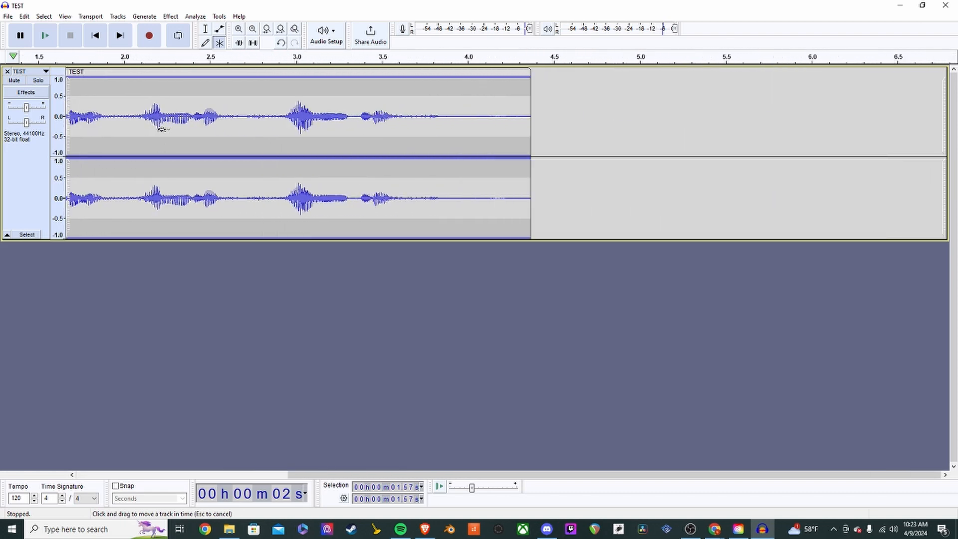
{"action": "left_click_drag", "start_coordinate": [419, 478], "coordinate": [87, 475]}
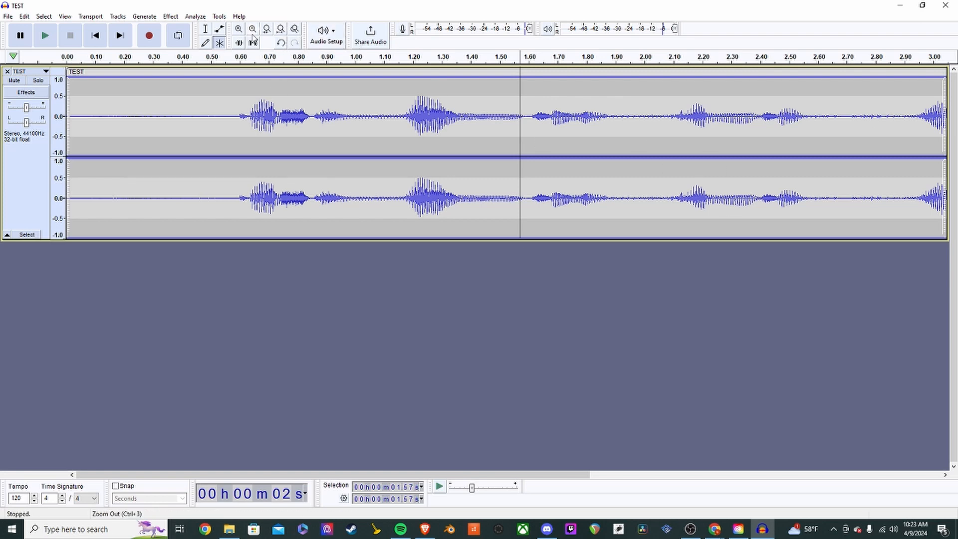
{"action": "left_click", "coordinate": [281, 33]}
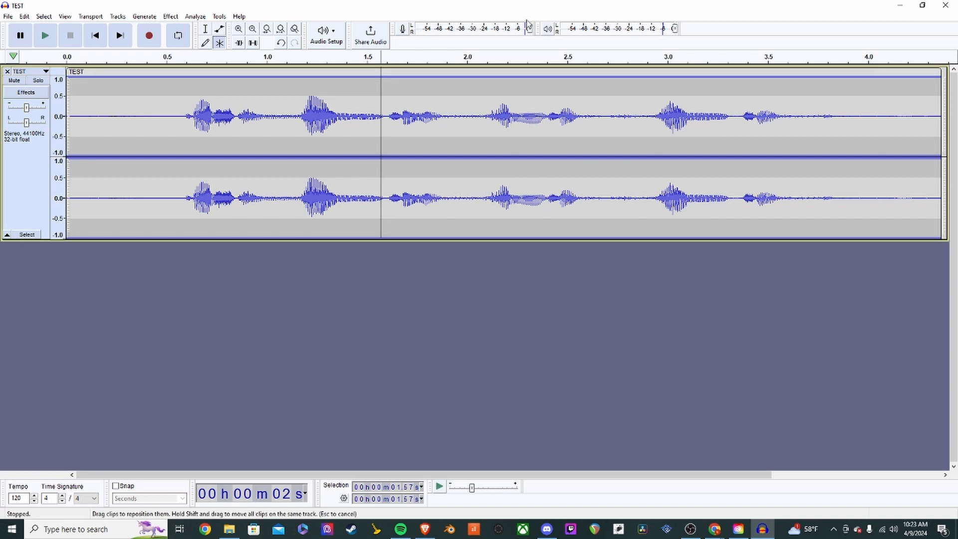
{"action": "scroll", "coordinate": [389, 118], "scroll_direction": "down", "scroll_amount": 5, "text": "ctrl"}
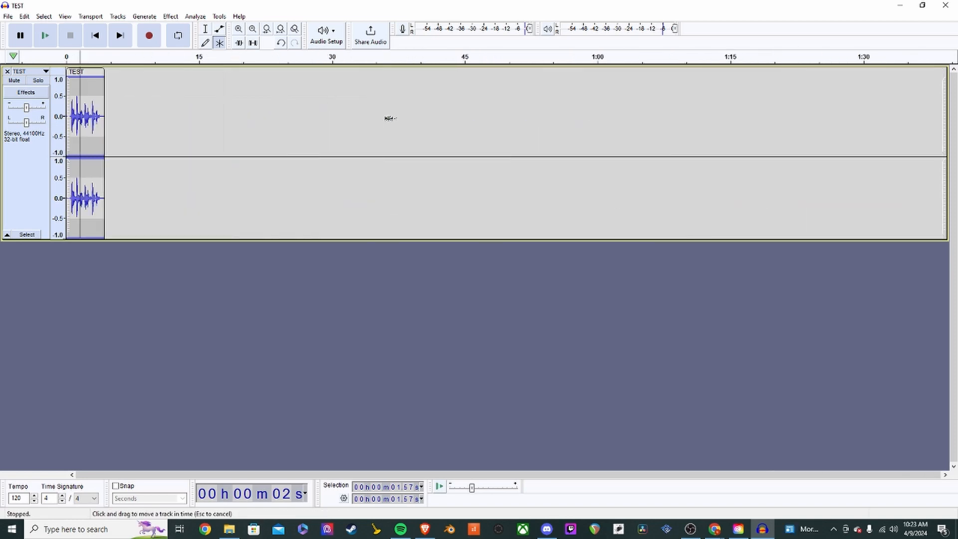
{"action": "scroll", "coordinate": [389, 118], "scroll_direction": "down", "scroll_amount": 10, "text": "ctrl"}
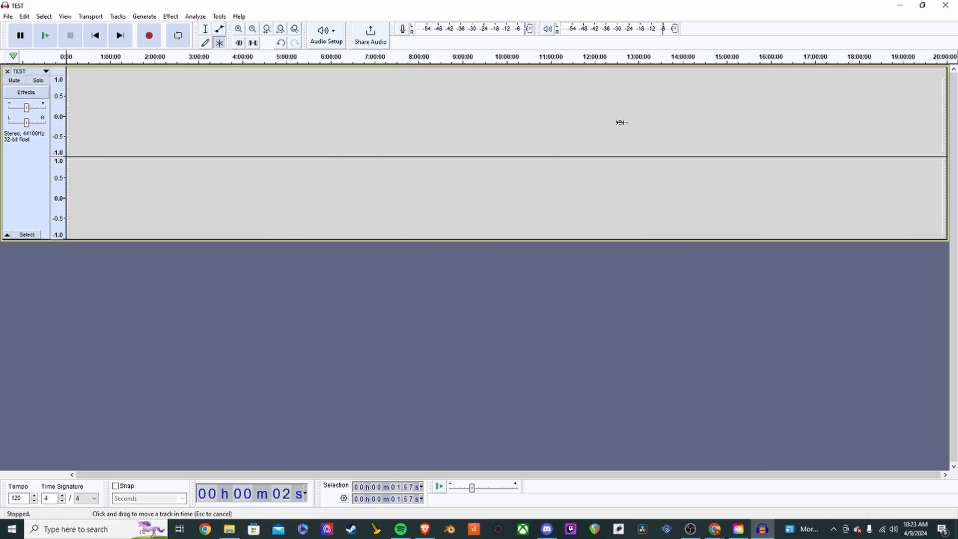
{"action": "scroll", "coordinate": [94, 128], "scroll_direction": "up", "scroll_amount": 5, "text": "ctrl"}
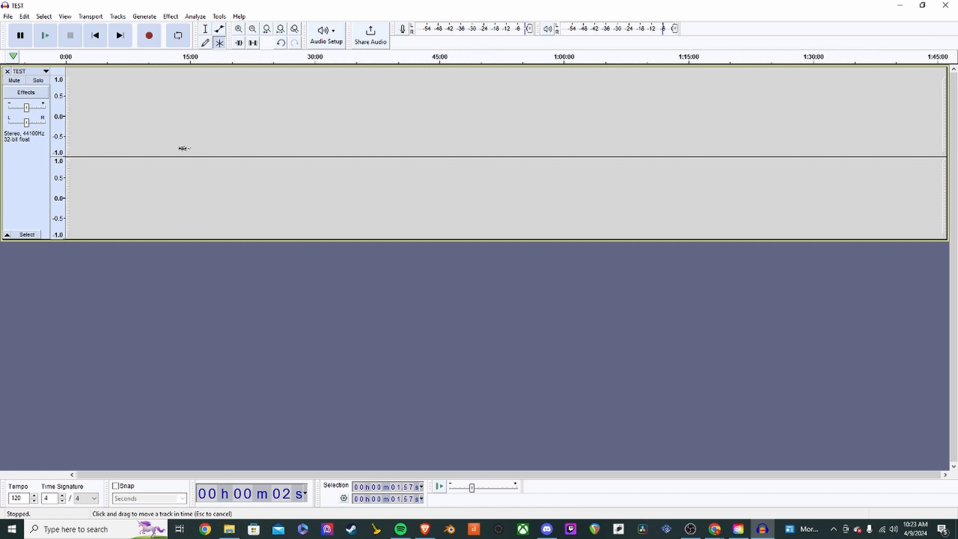
{"action": "scroll", "coordinate": [537, 158], "scroll_direction": "up", "scroll_amount": 4, "text": "ctrl"}
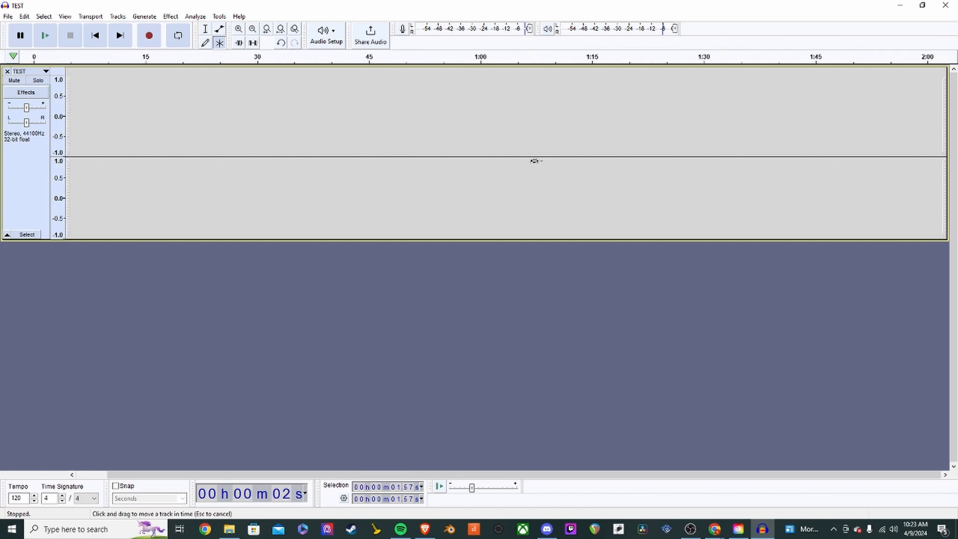
{"action": "left_click", "coordinate": [95, 35]}
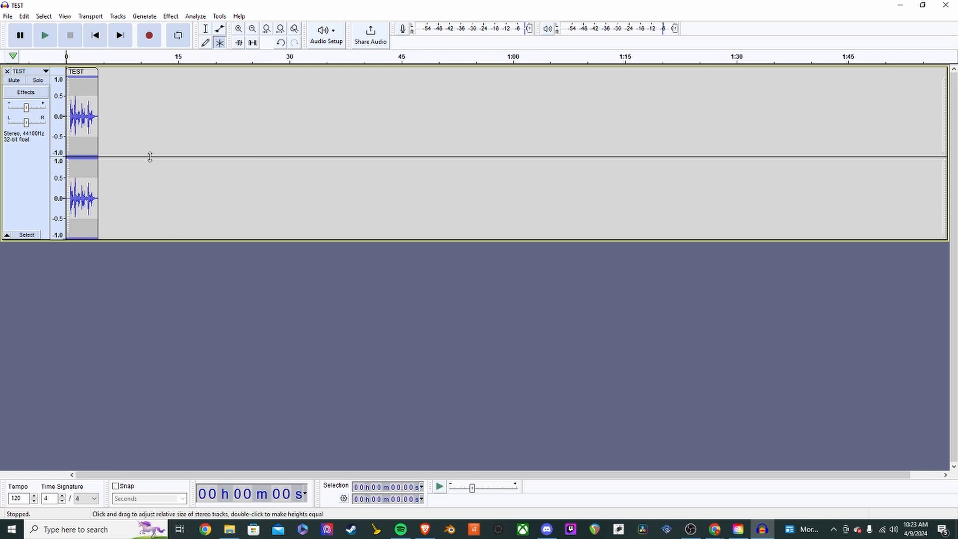
{"action": "scroll", "coordinate": [78, 125], "scroll_direction": "up", "scroll_amount": 5, "text": "ctrl"}
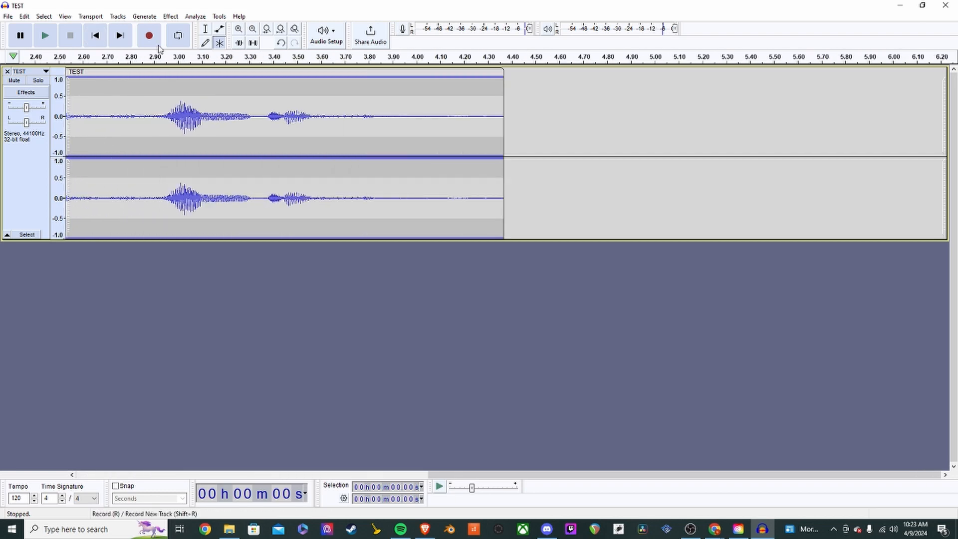
{"action": "left_click", "coordinate": [281, 30]}
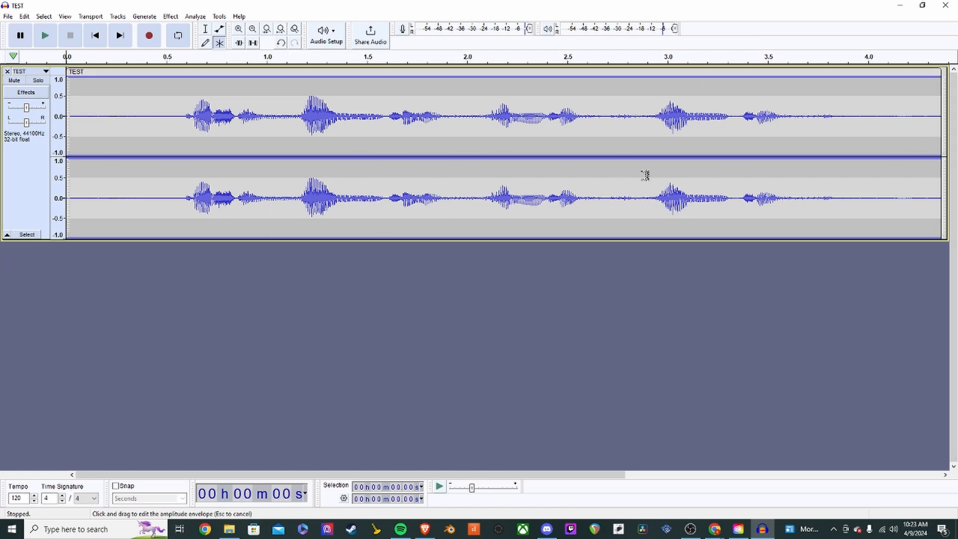
- Set the edit point at 2.25 s and fit the whole project to the width again
{"action": "scroll", "coordinate": [370, 169], "scroll_direction": "up", "scroll_amount": 5}
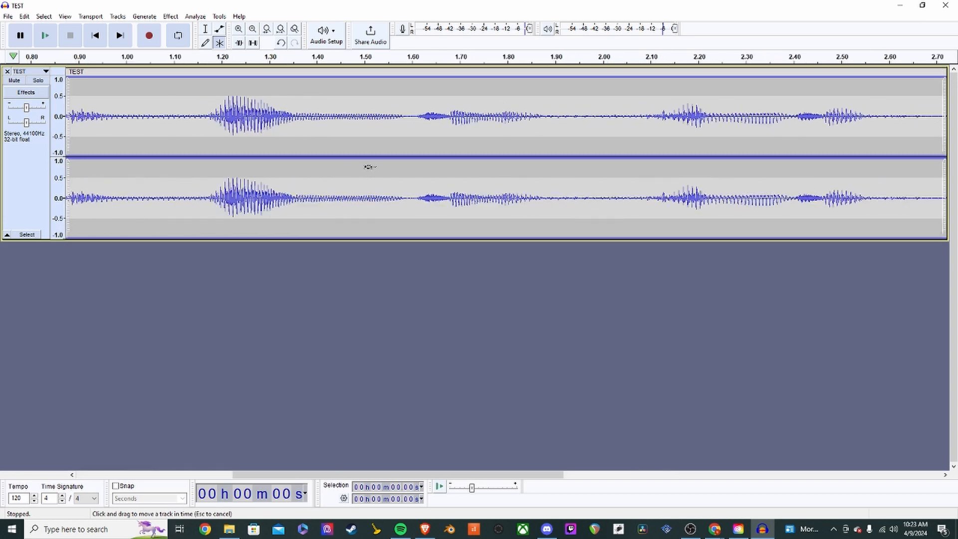
{"action": "scroll", "coordinate": [370, 169], "scroll_direction": "down", "scroll_amount": 10}
{"action": "scroll", "coordinate": [370, 169], "scroll_direction": "up", "scroll_amount": 4}
{"action": "scroll", "coordinate": [368, 169], "scroll_direction": "down", "scroll_amount": 1}
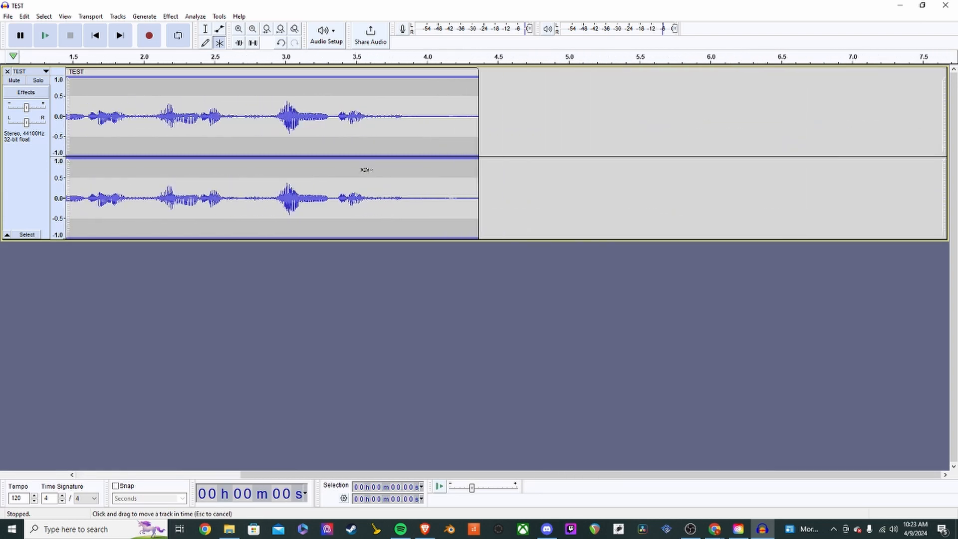
{"action": "scroll", "coordinate": [154, 114], "scroll_direction": "up", "scroll_amount": 3}
{"action": "scroll", "coordinate": [288, 124], "scroll_direction": "down", "scroll_amount": 3}
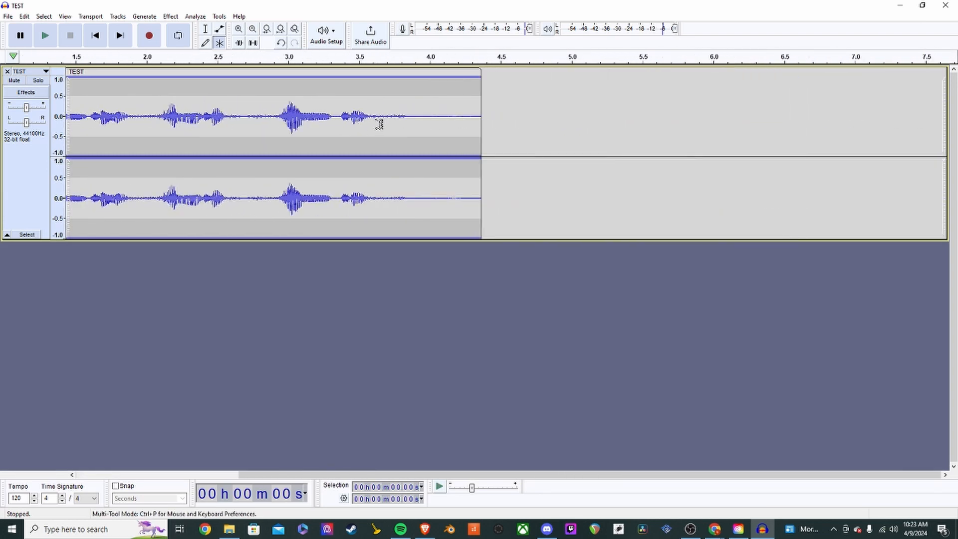
{"action": "left_click", "coordinate": [183, 113]}
{"action": "scroll", "coordinate": [235, 137], "scroll_direction": "up", "scroll_amount": 2}
{"action": "scroll", "coordinate": [235, 137], "scroll_direction": "down", "scroll_amount": 1}
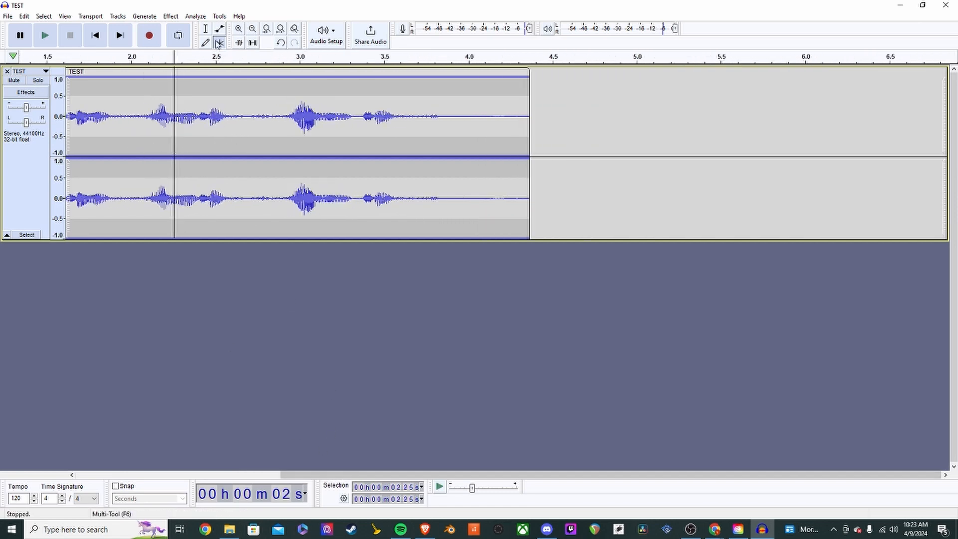
{"action": "left_click", "coordinate": [281, 30]}
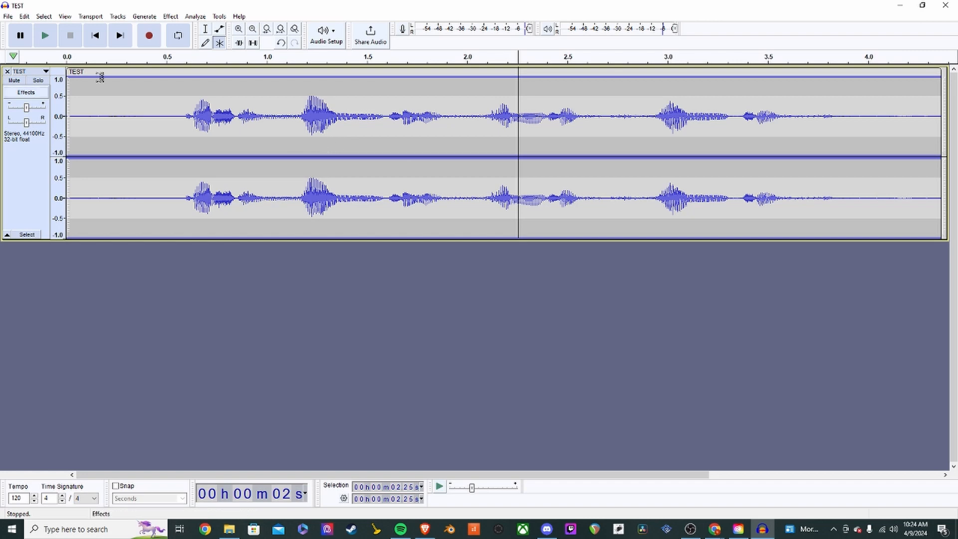
- Save the TEST project with File > Save Project > Save Project
{"action": "left_click", "coordinate": [5, 18]}
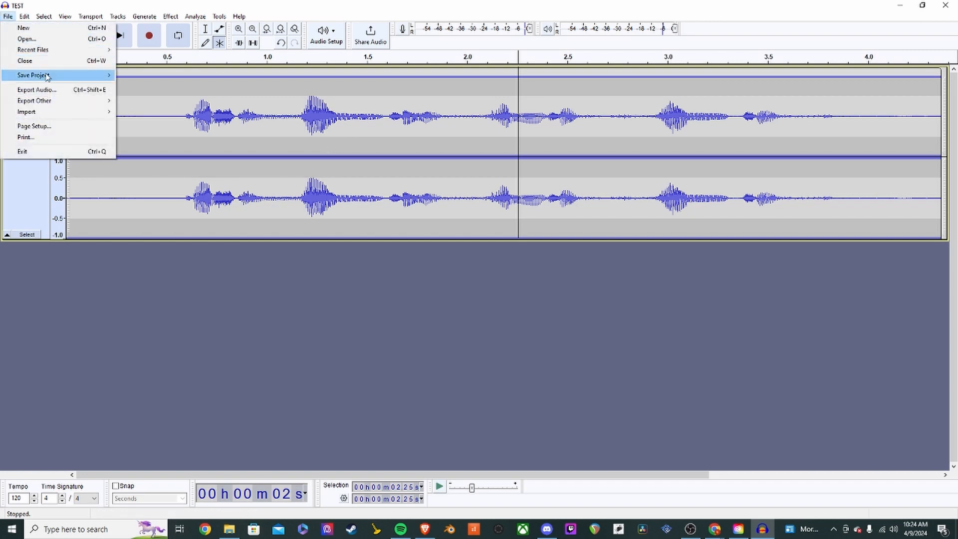
{"action": "mouse_move", "coordinate": [48, 76]}
{"action": "left_click", "coordinate": [178, 78]}
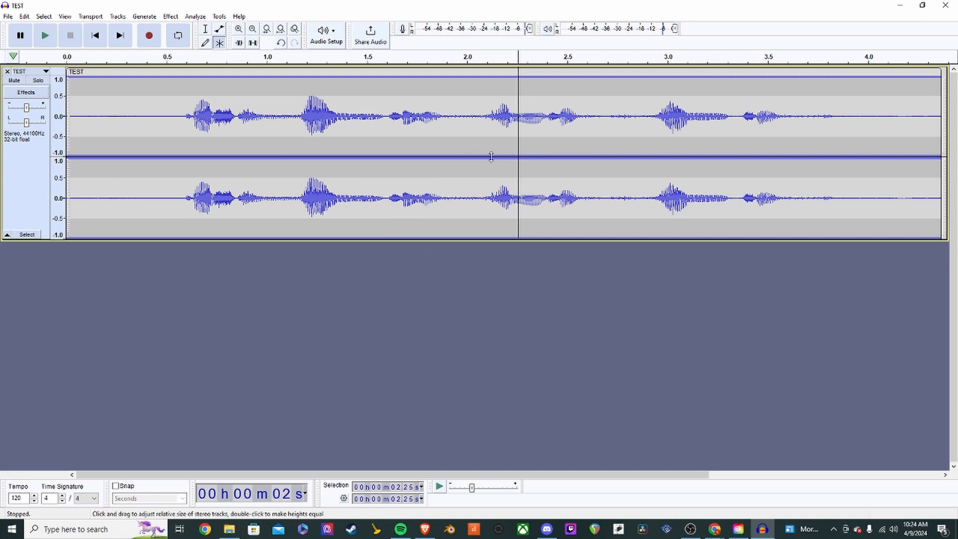
- Toggle between Selection Tool and Multi-Tool, trying range selections and undoing a stray envelope point
{"action": "left_click", "coordinate": [208, 31]}
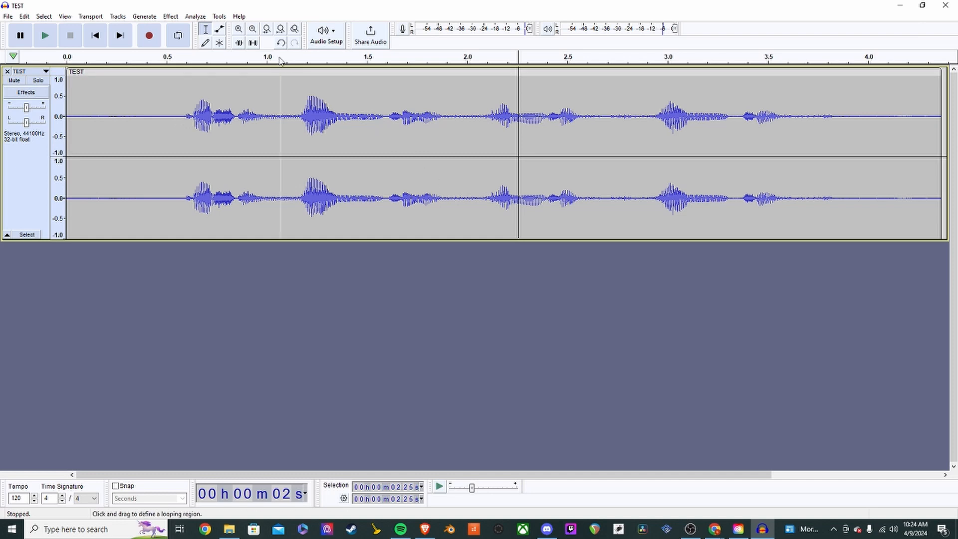
{"action": "key", "text": "F6"}
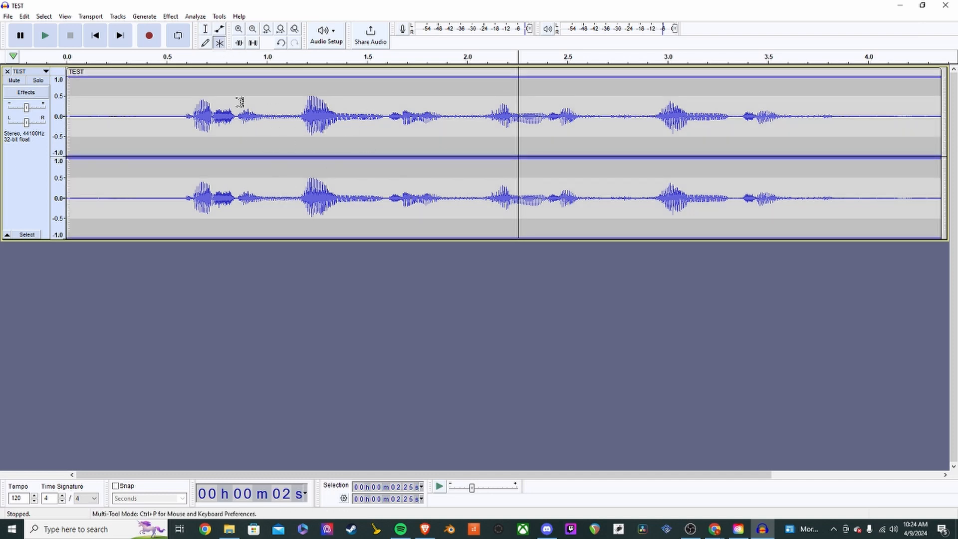
{"action": "left_click", "coordinate": [207, 31]}
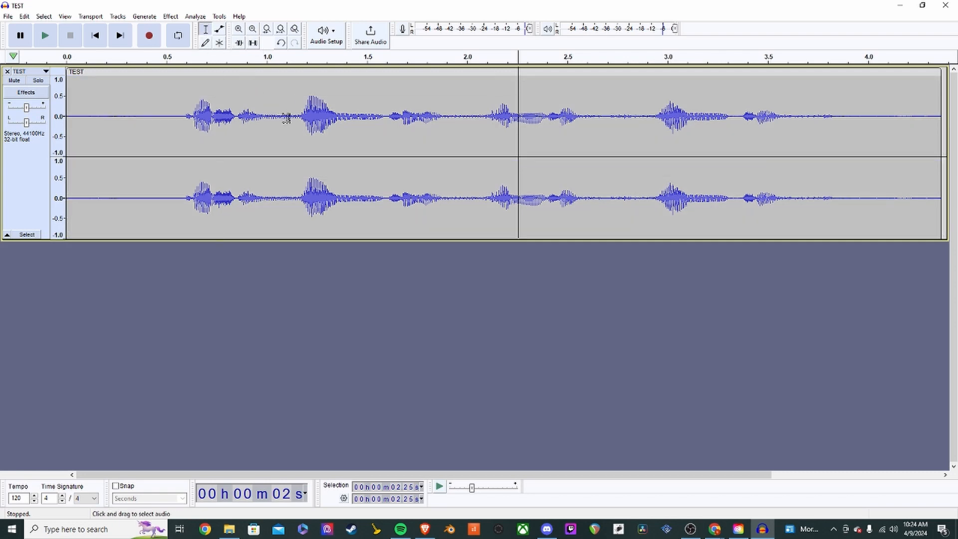
{"action": "left_click", "coordinate": [219, 43]}
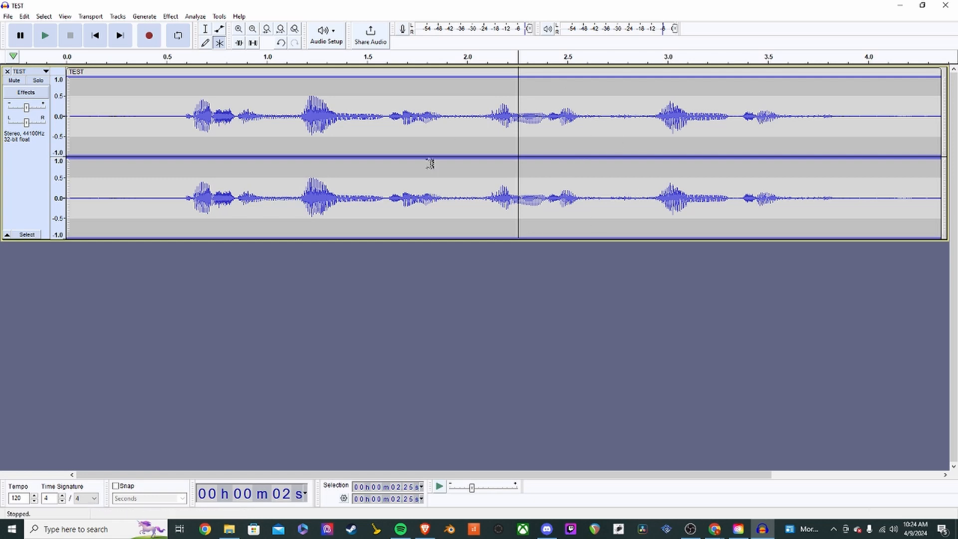
{"action": "left_click", "coordinate": [205, 28]}
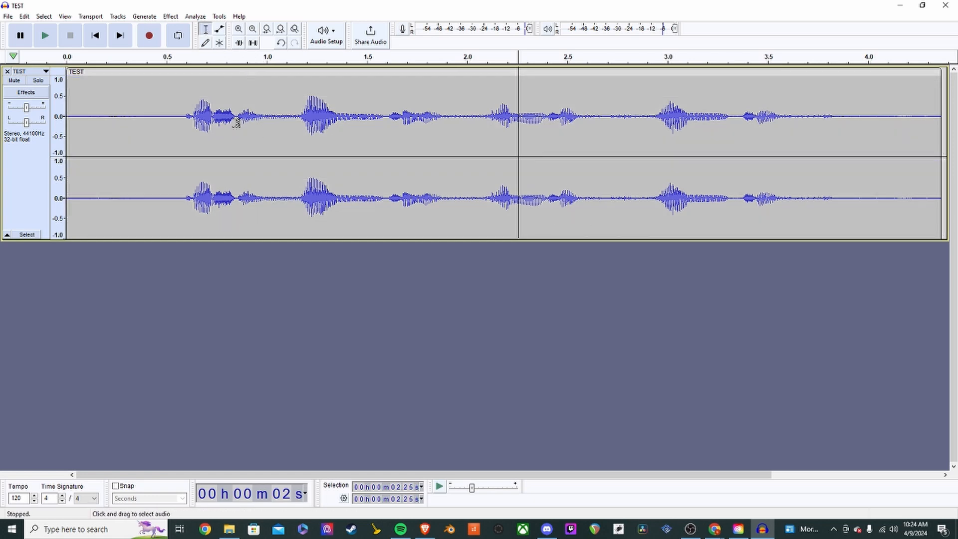
{"action": "left_click_drag", "start_coordinate": [220, 121], "coordinate": [636, 142]}
{"action": "left_click", "coordinate": [723, 150]}
{"action": "mouse_move", "coordinate": [859, 135]}
{"action": "left_mouse_down"}
{"action": "mouse_move", "coordinate": [159, 120]}
{"action": "mouse_move", "coordinate": [842, 133]}
{"action": "left_mouse_up"}
{"action": "key", "text": "F6"}
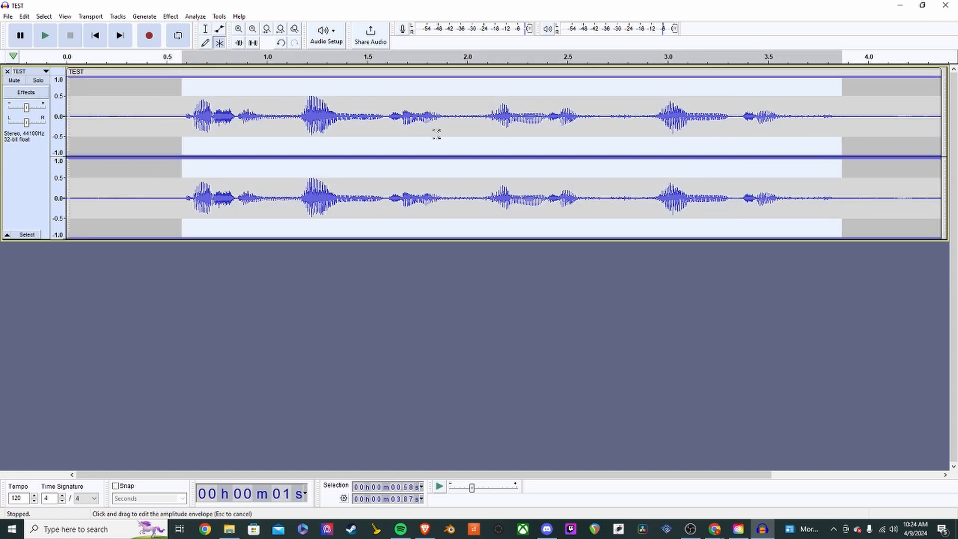
{"action": "key", "text": "ctrl+z"}
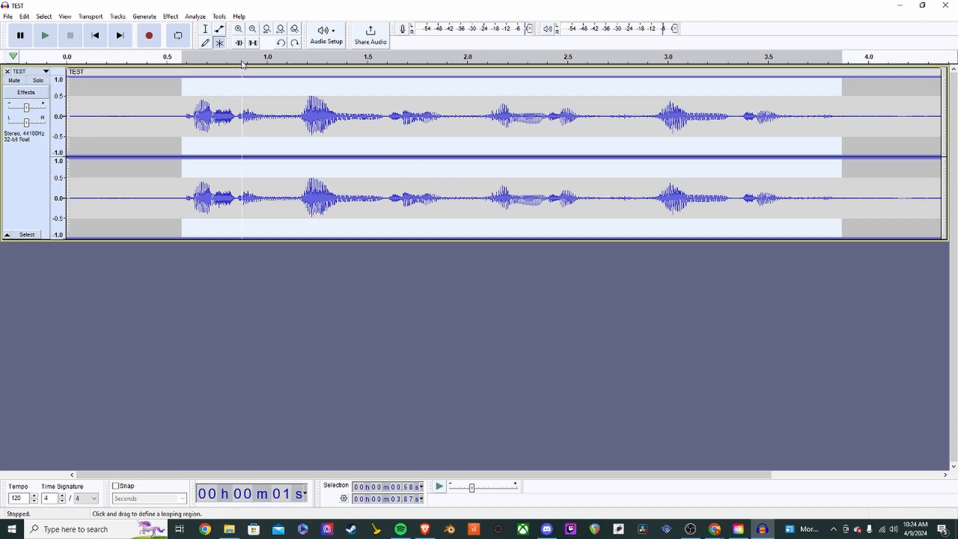
- Select the silent opening from 0 to 0.59 s, undoing stray envelope points, ready for editing
{"action": "left_click", "coordinate": [161, 120]}
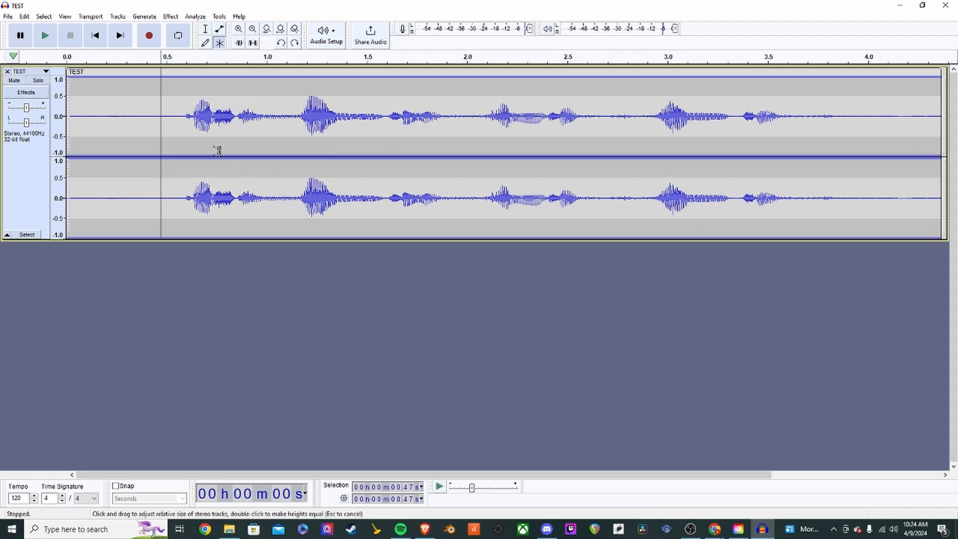
{"action": "left_click_drag", "start_coordinate": [184, 123], "coordinate": [68, 132]}
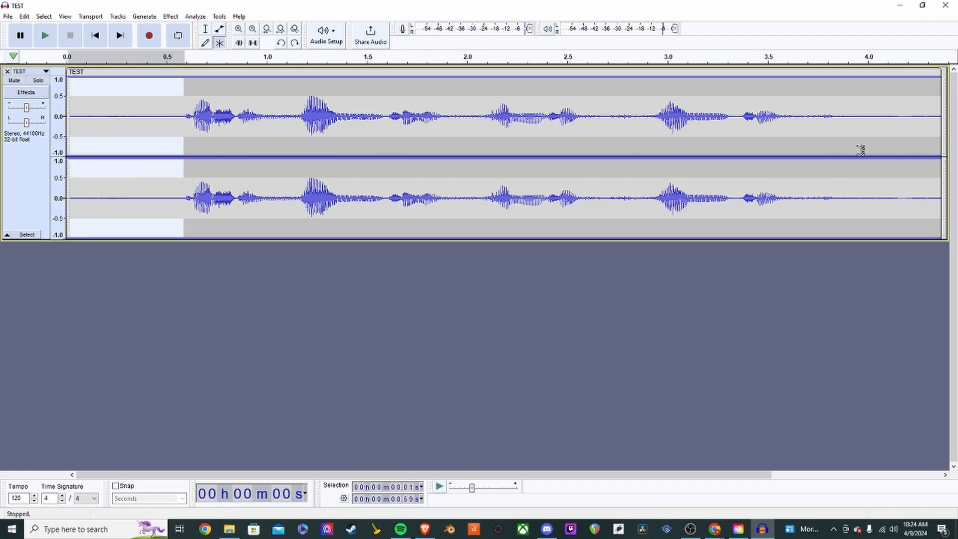
{"action": "left_click_drag", "start_coordinate": [836, 117], "coordinate": [943, 135]}
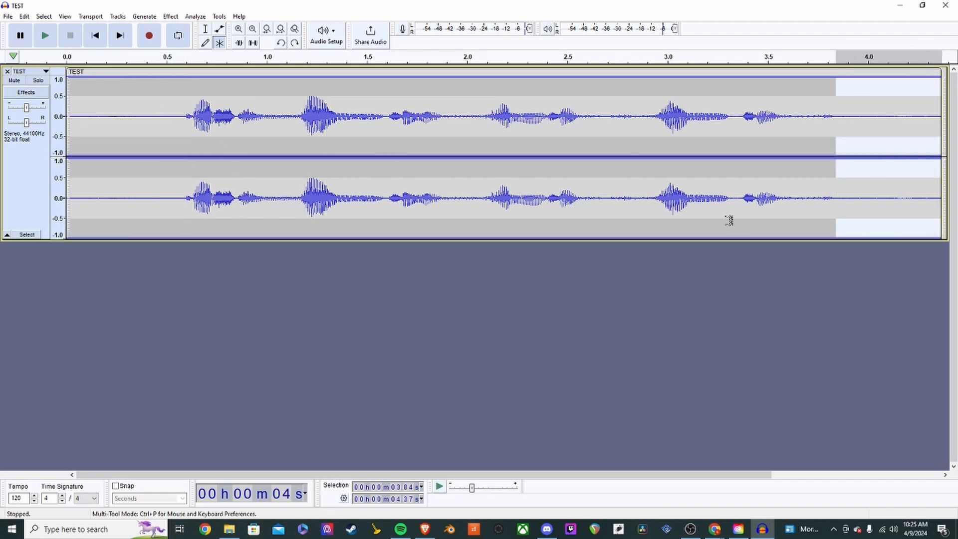
{"action": "left_click", "coordinate": [645, 177]}
{"action": "key", "text": "ctrl+z"}
{"action": "left_click_drag", "start_coordinate": [183, 117], "coordinate": [67, 142]}
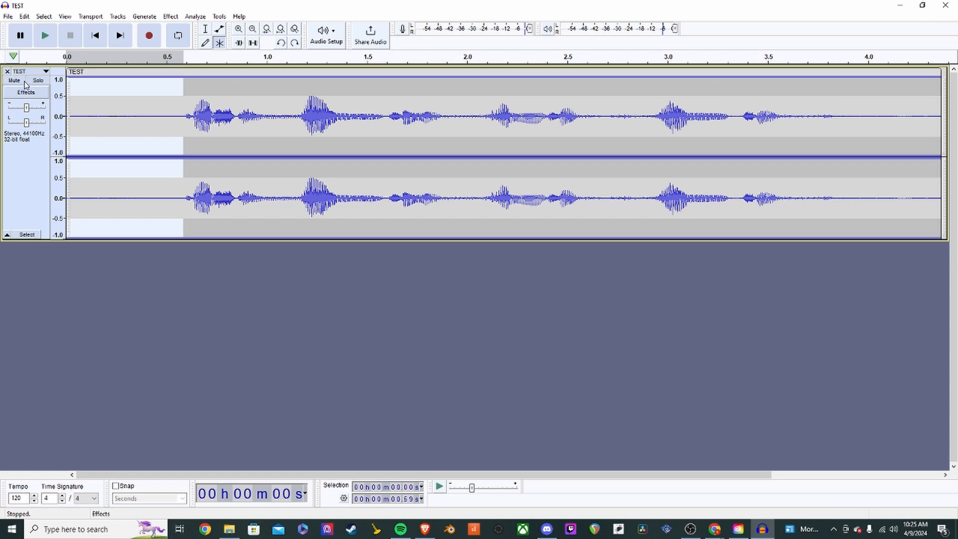
{"action": "left_click", "coordinate": [25, 16]}
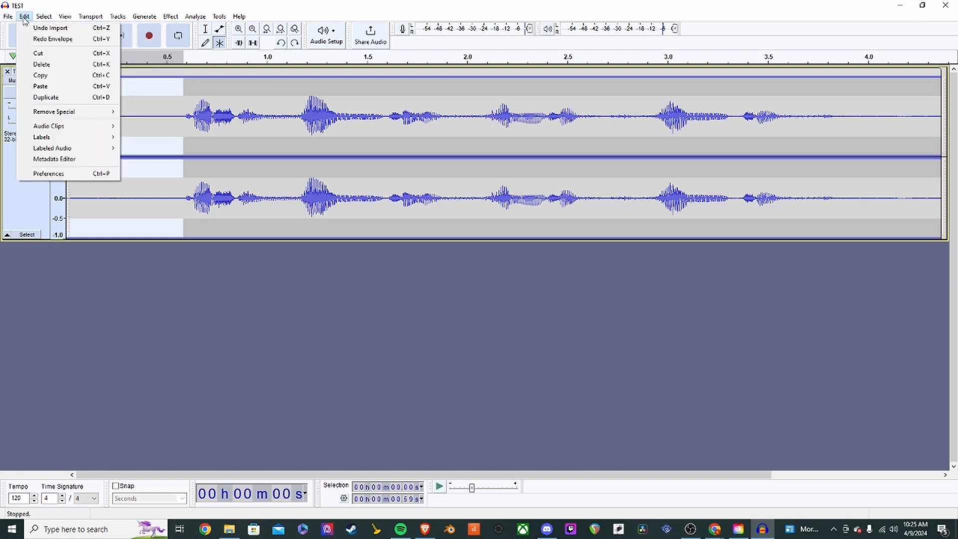
- Cut the silent opening, undo the cut, and set the edit point at 0.58 s
{"action": "left_click", "coordinate": [98, 58]}
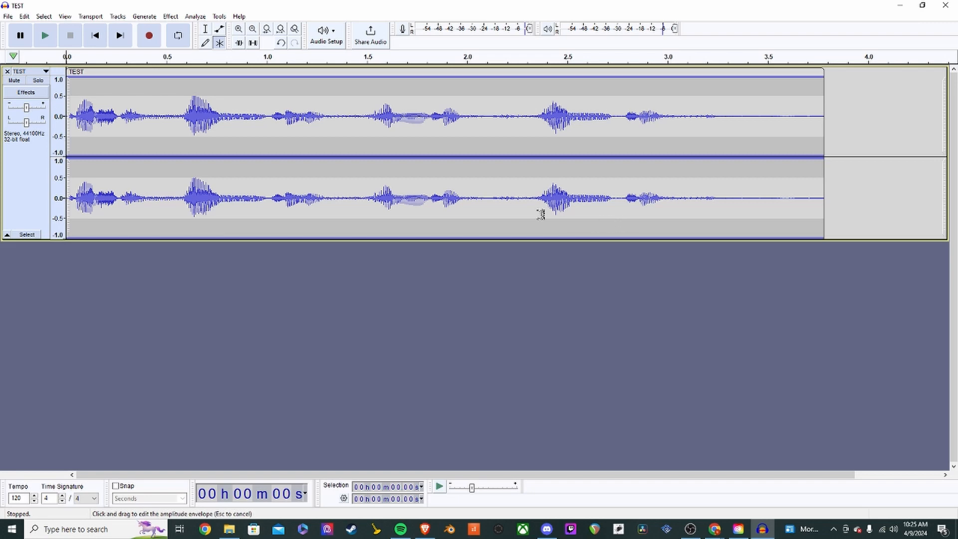
{"action": "key", "text": "ctrl+z"}
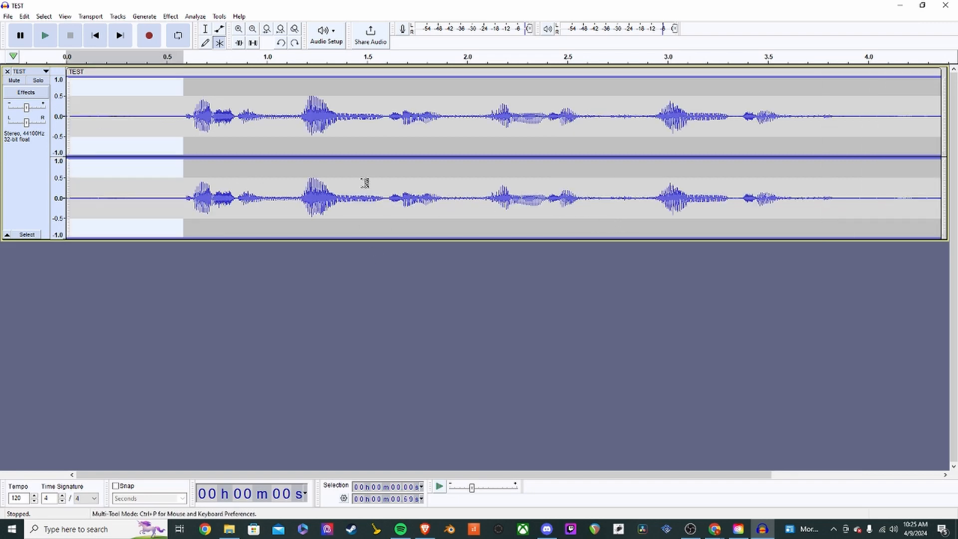
{"action": "left_click", "coordinate": [231, 173]}
{"action": "left_click", "coordinate": [183, 120]}
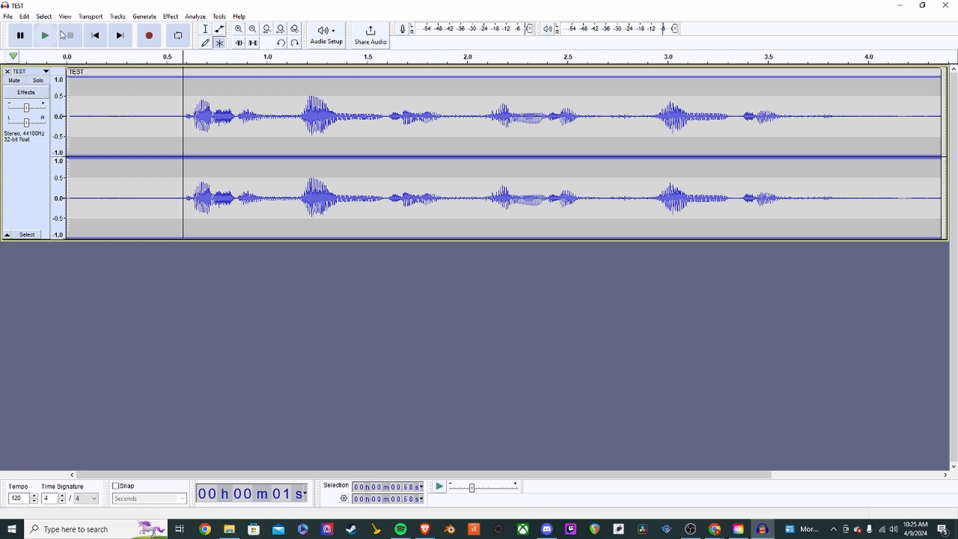
- Split the clip near 0.59 s, delete and restore the leading silence, then split at 0.57 s
{"action": "left_click", "coordinate": [184, 126]}
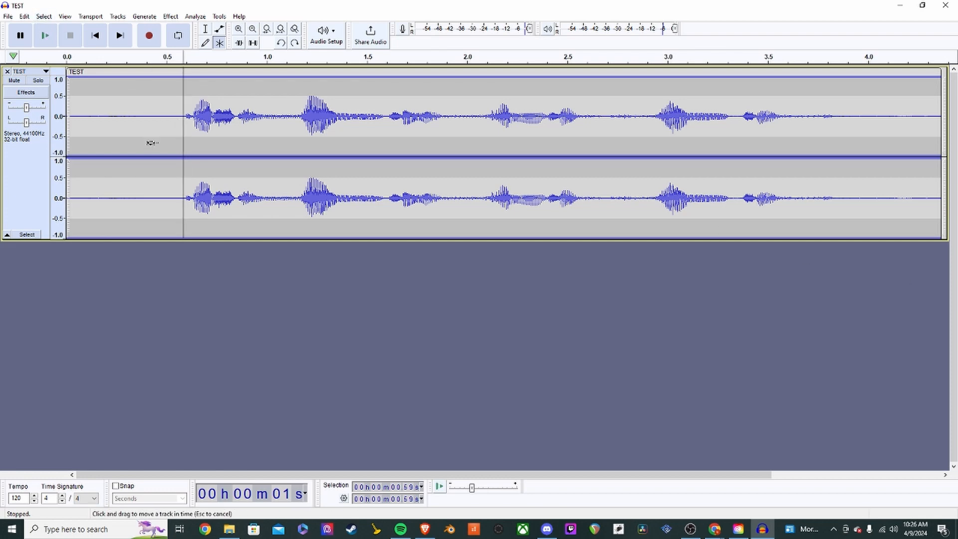
{"action": "key", "text": "ctrl+i"}
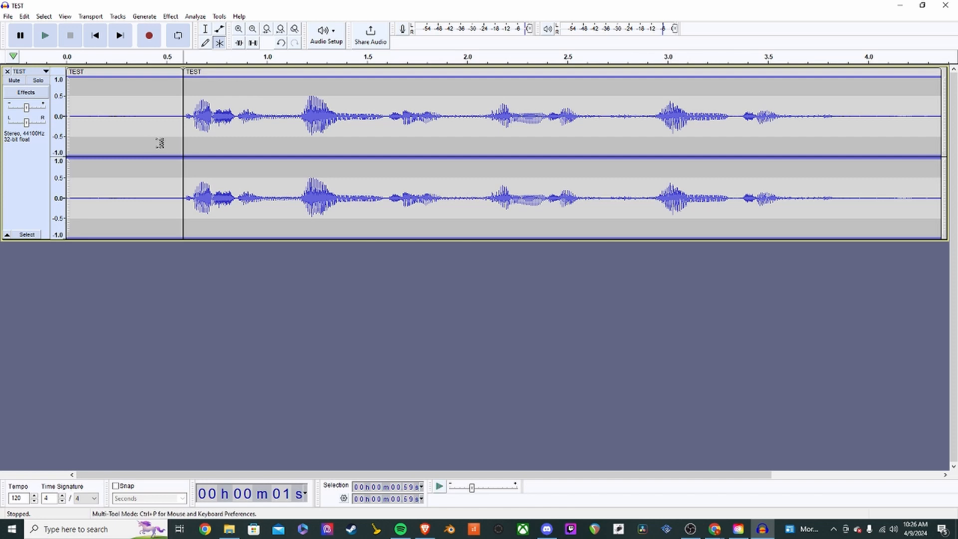
{"action": "left_click", "coordinate": [120, 126]}
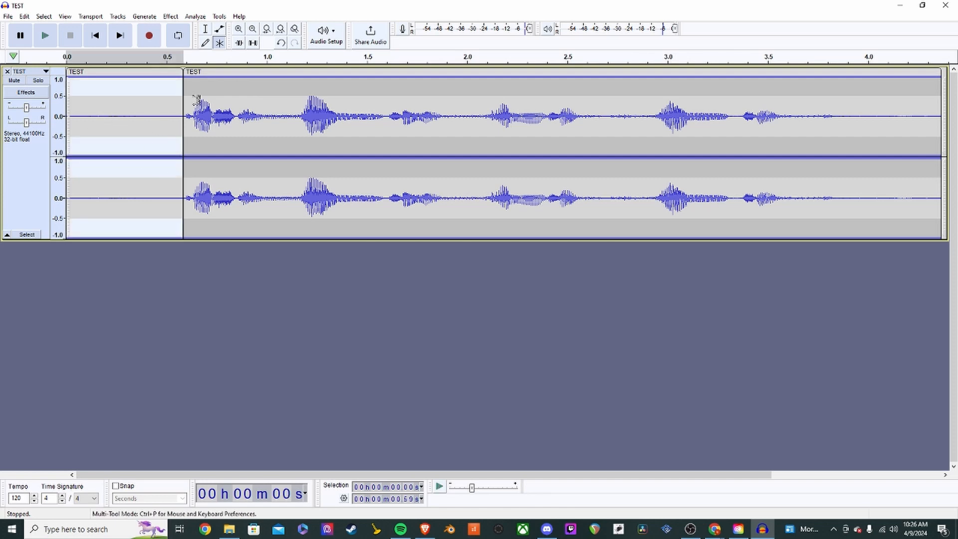
{"action": "key", "text": "Delete"}
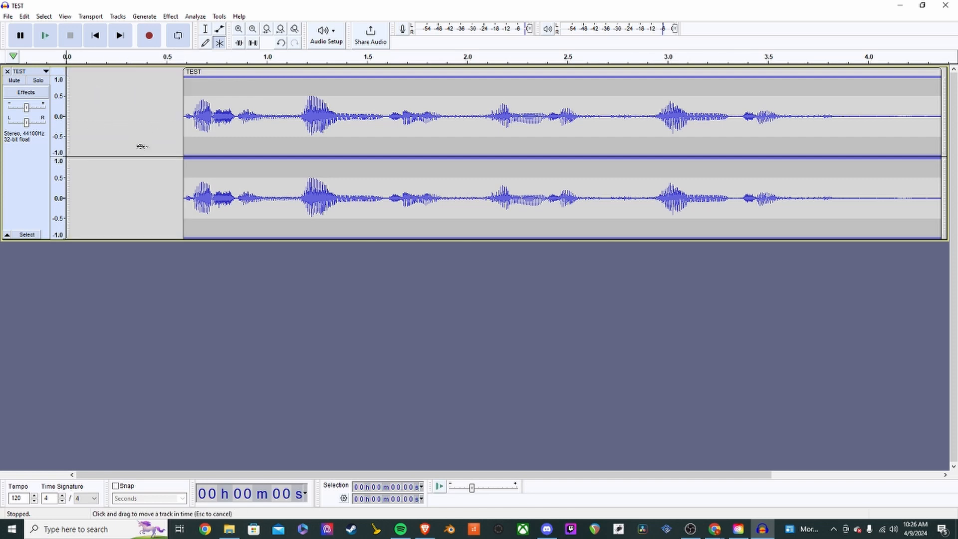
{"action": "key", "text": "ctrl+z"}
{"action": "left_click", "coordinate": [180, 117]}
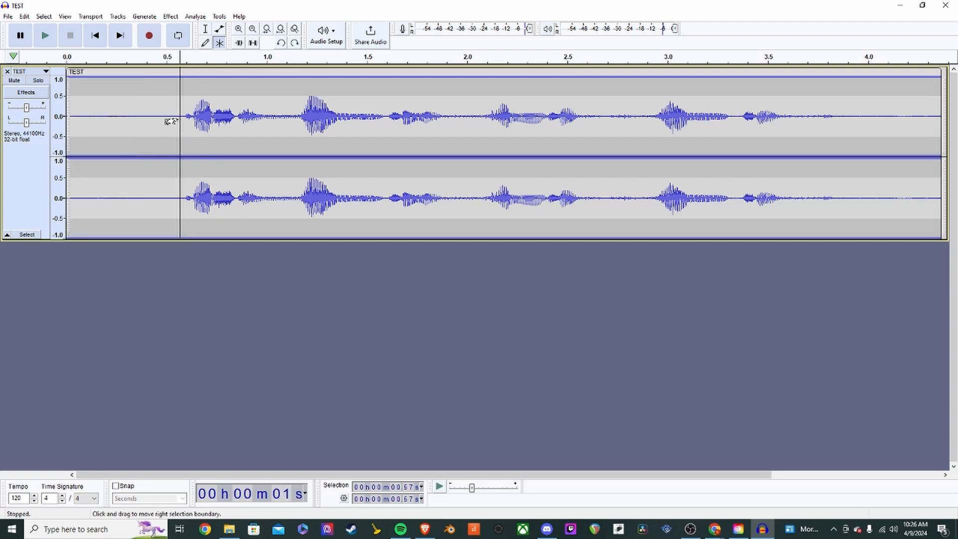
{"action": "key", "text": "ctrl+i"}
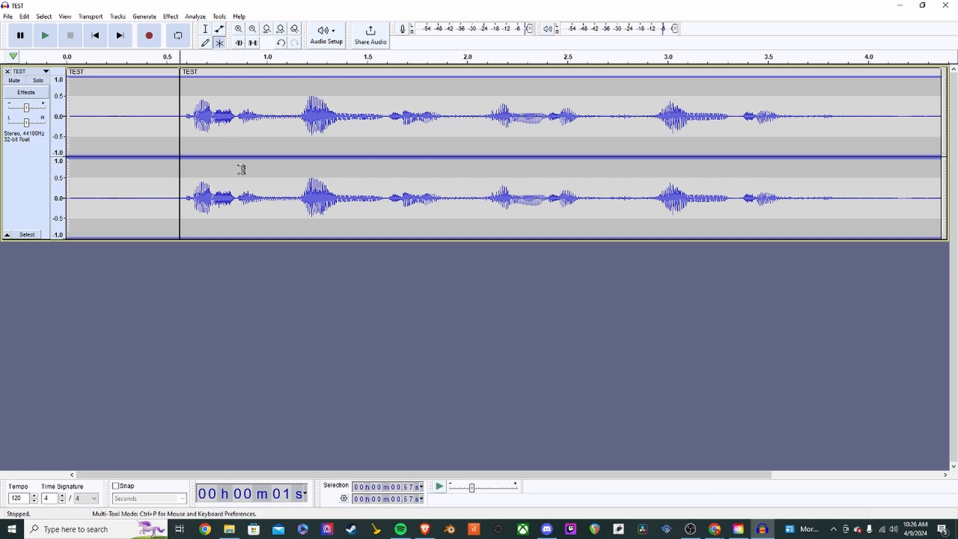
- Select parts of the lead-in and speech clips, undo an accidental envelope change, and clear the selection
{"action": "scroll", "coordinate": [292, 170], "scroll_direction": "down", "scroll_amount": 5, "text": "ctrl"}
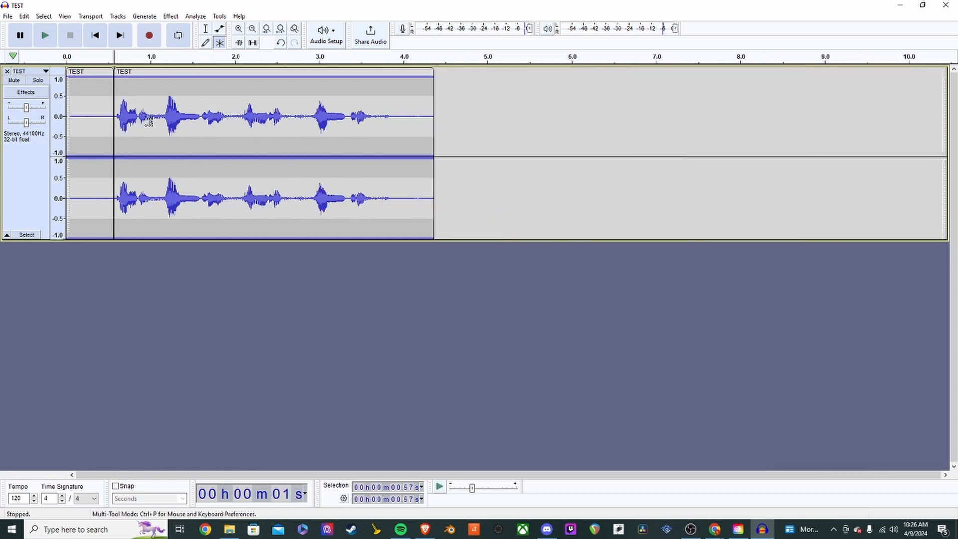
{"action": "left_click", "coordinate": [96, 111]}
{"action": "left_click_drag", "start_coordinate": [105, 116], "coordinate": [86, 120]}
{"action": "double_click", "coordinate": [186, 122]}
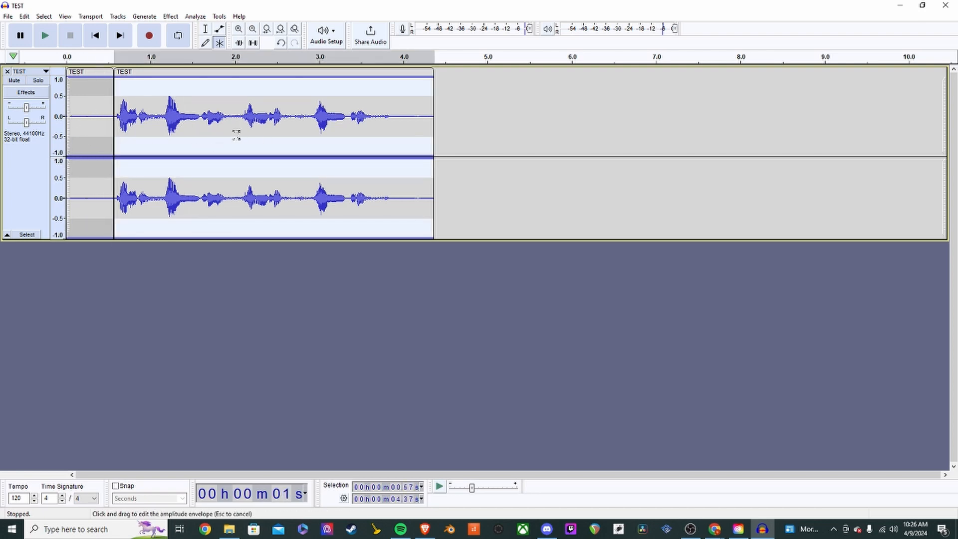
{"action": "key", "text": "ctrl+z"}
{"action": "left_click", "coordinate": [196, 124]}
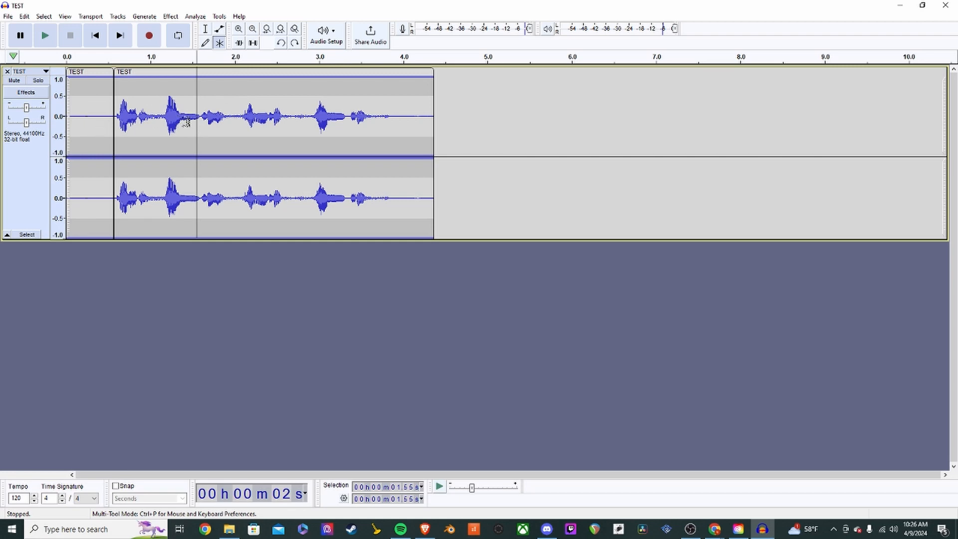
- Toggle between the Selection Tool and Multi-Tool, leaving Multi-Tool active
{"action": "left_click", "coordinate": [206, 31]}
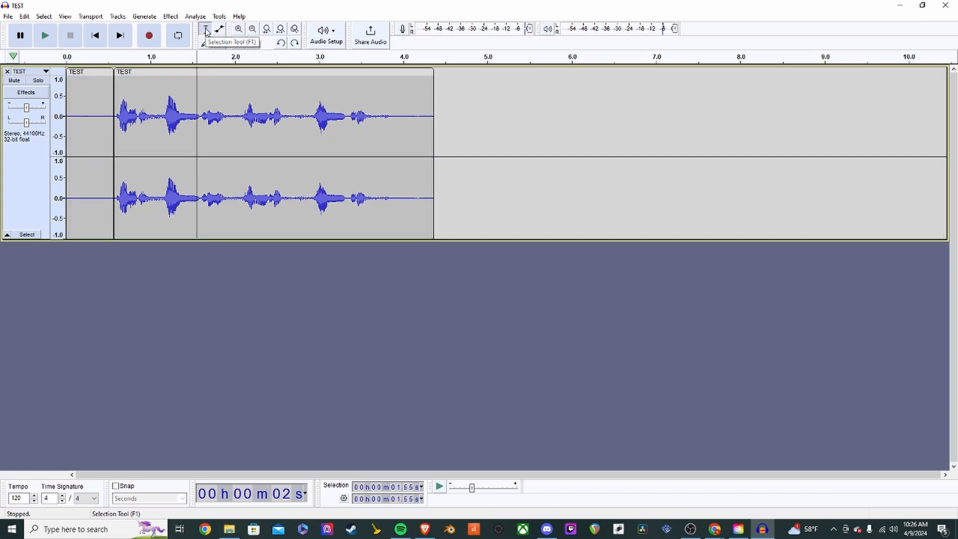
{"action": "key", "text": "F6"}
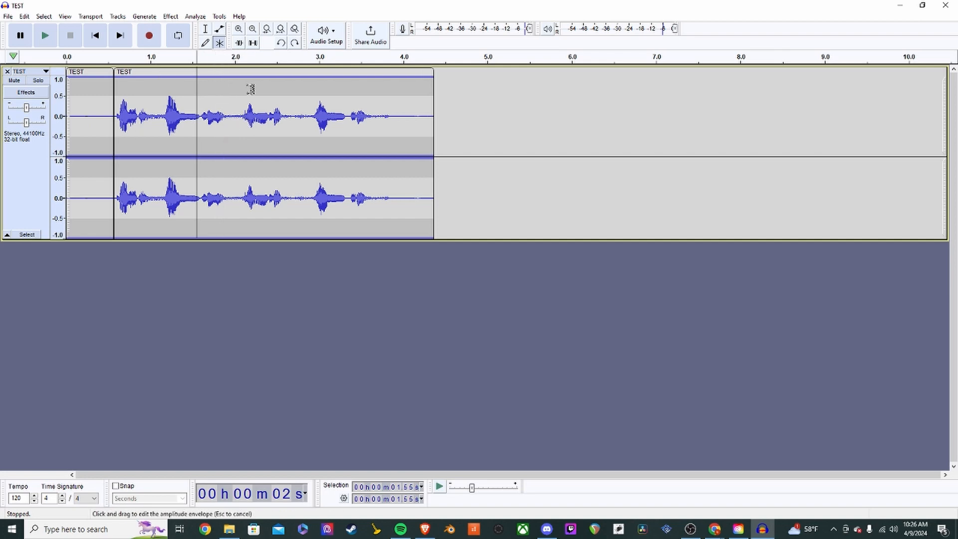
{"action": "left_click", "coordinate": [207, 31]}
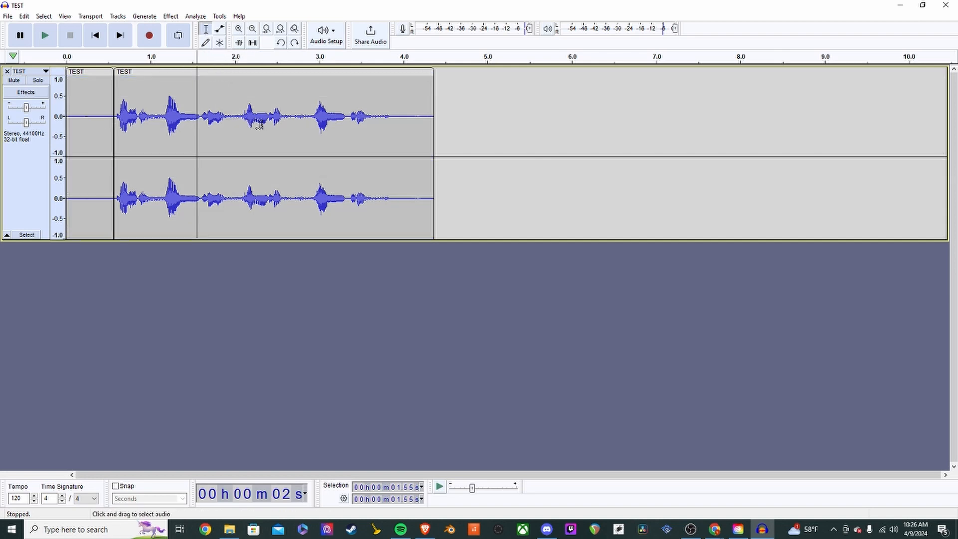
{"action": "left_click", "coordinate": [219, 43]}
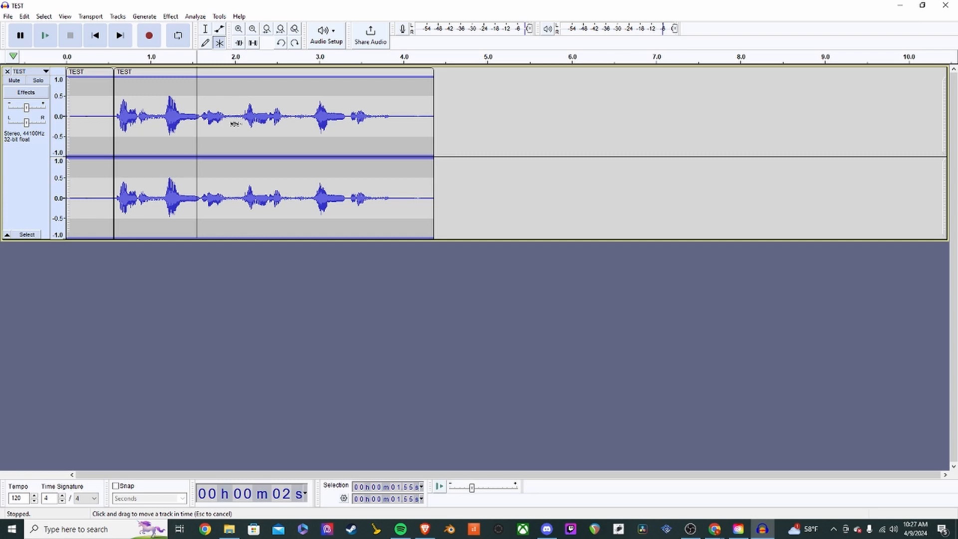
- Drag the speech clip to start at about 5 s, then paste a copy at 0.60 s
{"action": "left_click_drag", "start_coordinate": [185, 120], "coordinate": [474, 113]}
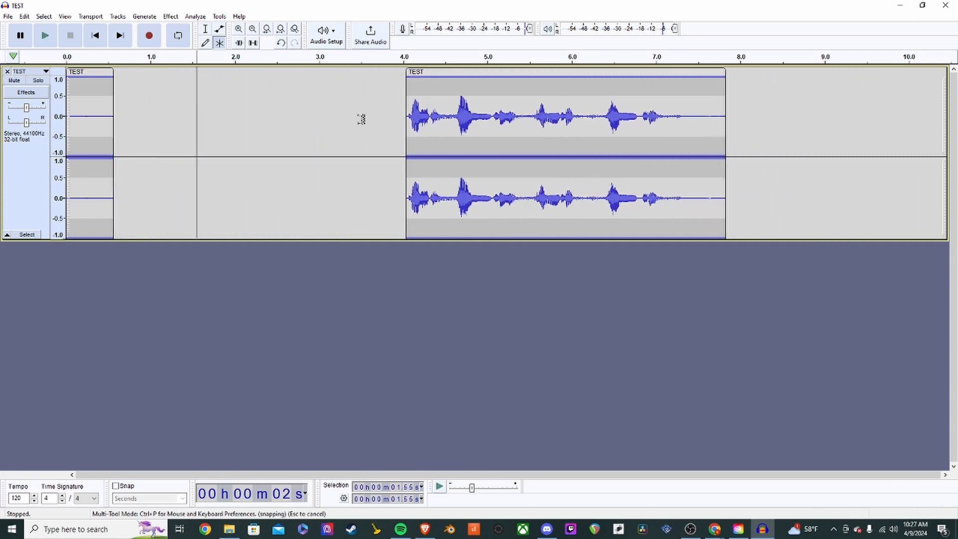
{"action": "left_click_drag", "start_coordinate": [483, 120], "coordinate": [565, 119]}
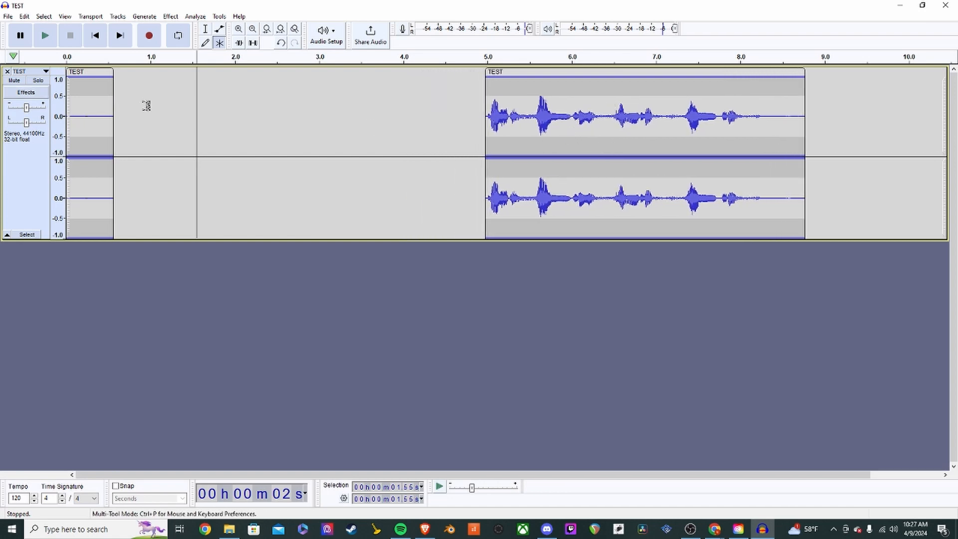
{"action": "double_click", "coordinate": [564, 122]}
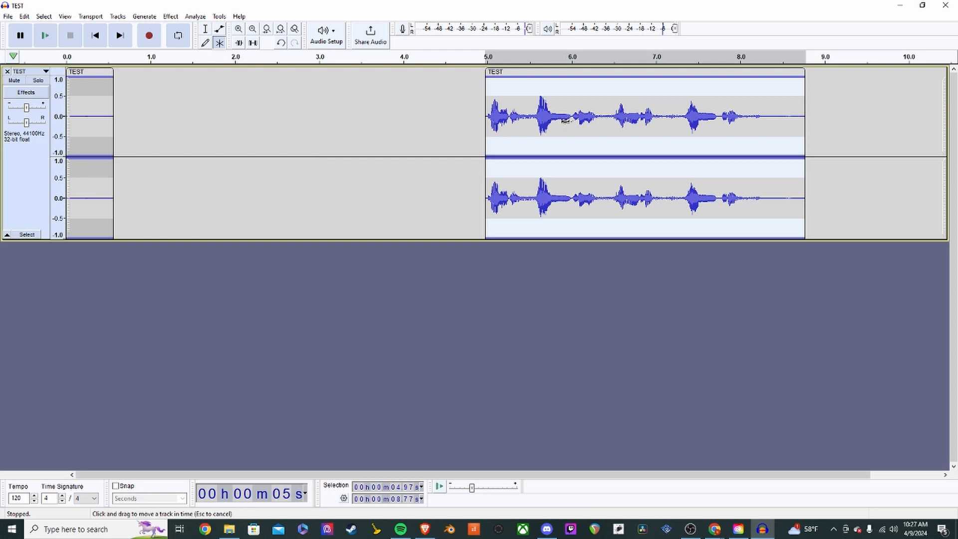
{"action": "left_click", "coordinate": [116, 98]}
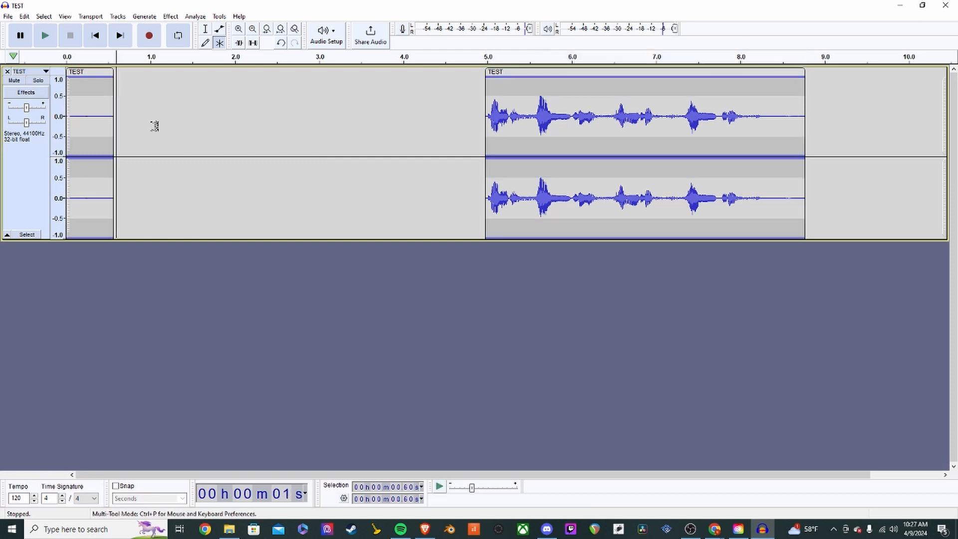
{"action": "key", "text": "ctrl+v"}
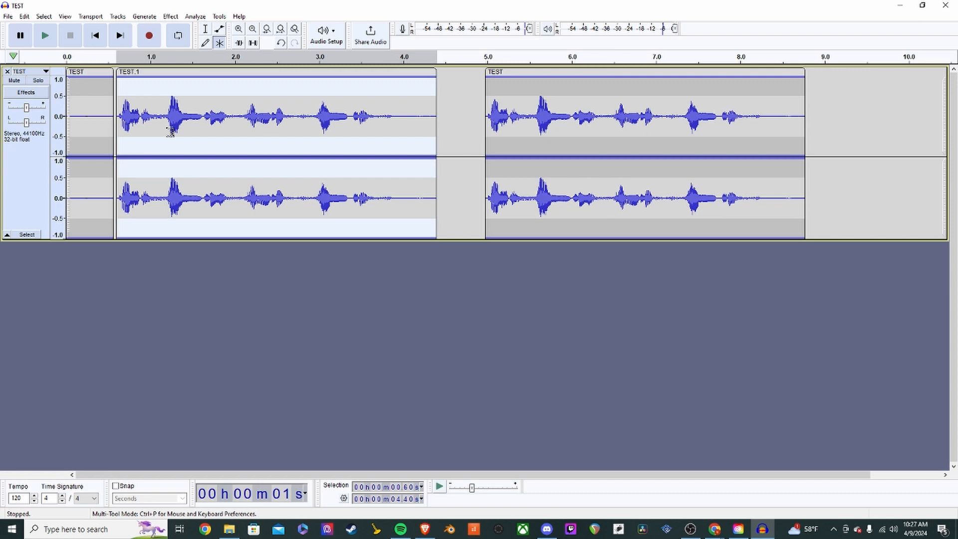
- Slide the TEST speech clip left so it snaps against the end of TEST.1
{"action": "left_click", "coordinate": [460, 95]}
{"action": "left_click", "coordinate": [205, 100]}
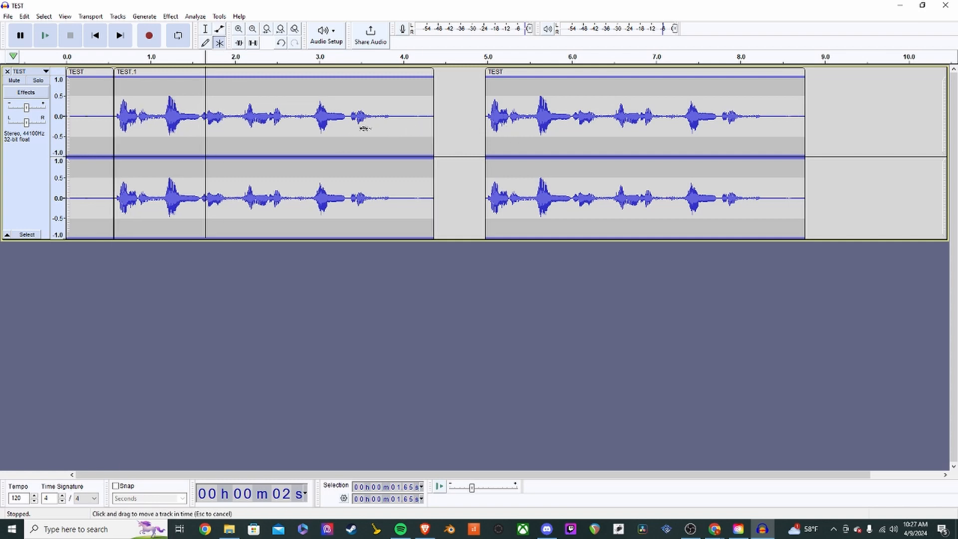
{"action": "left_click_drag", "start_coordinate": [599, 139], "coordinate": [558, 142]}
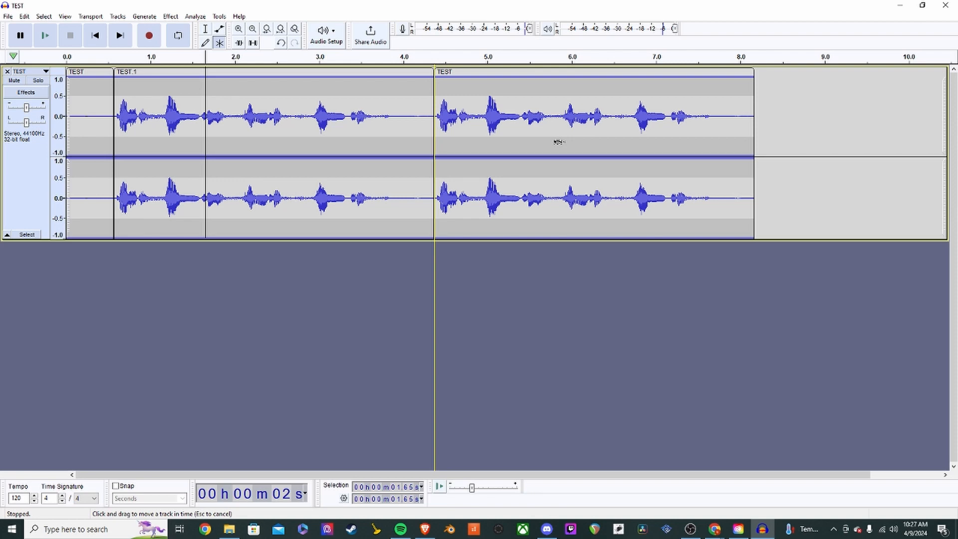
{"action": "left_click_drag", "start_coordinate": [558, 142], "coordinate": [553, 142]}
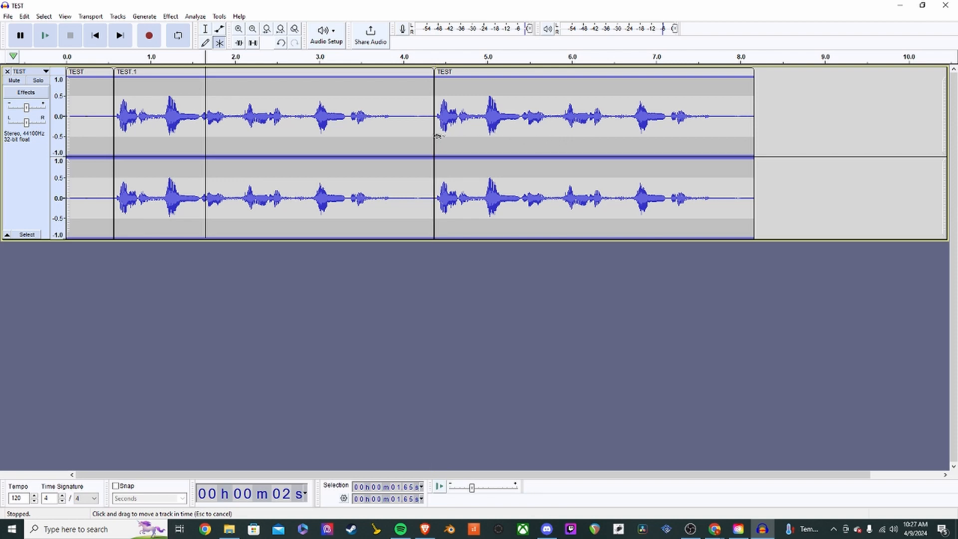
{"action": "left_click_drag", "start_coordinate": [432, 117], "coordinate": [432, 115]}
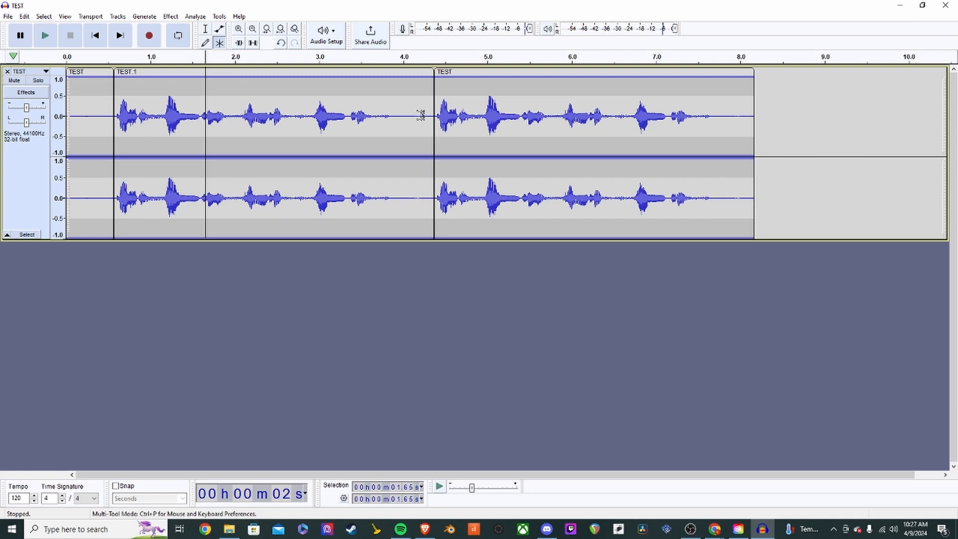
- Select the whole TEST.1 copy and delete it
{"action": "left_click", "coordinate": [422, 117]}
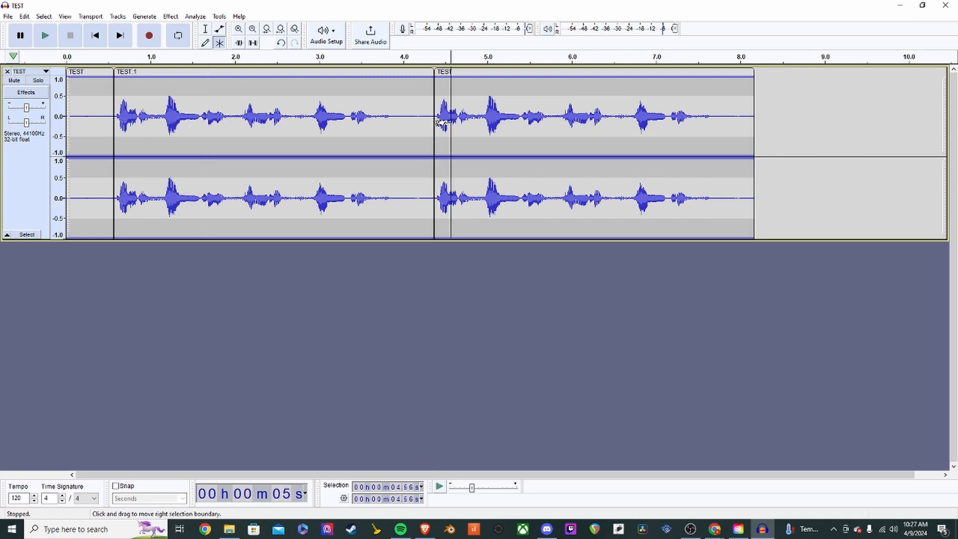
{"action": "left_click_drag", "start_coordinate": [483, 122], "coordinate": [397, 129]}
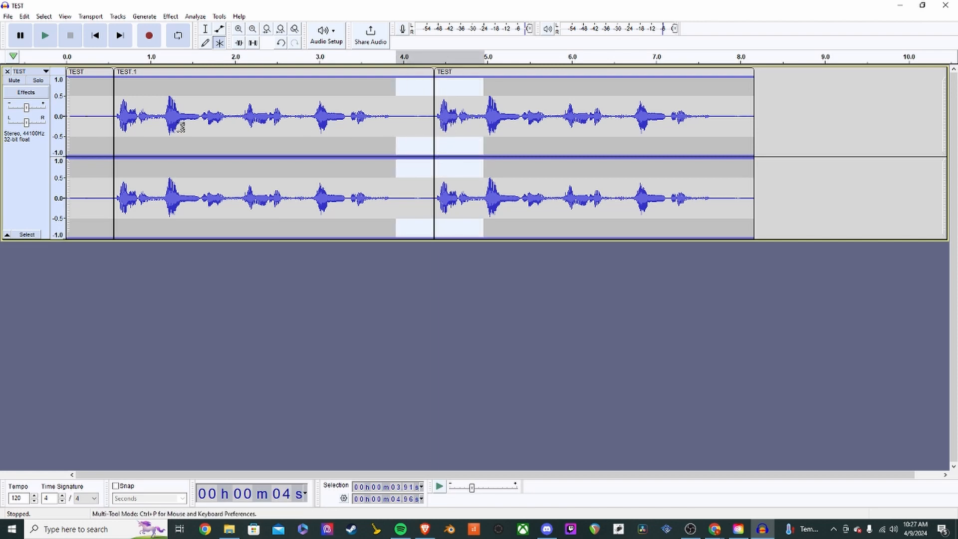
{"action": "left_click", "coordinate": [419, 115]}
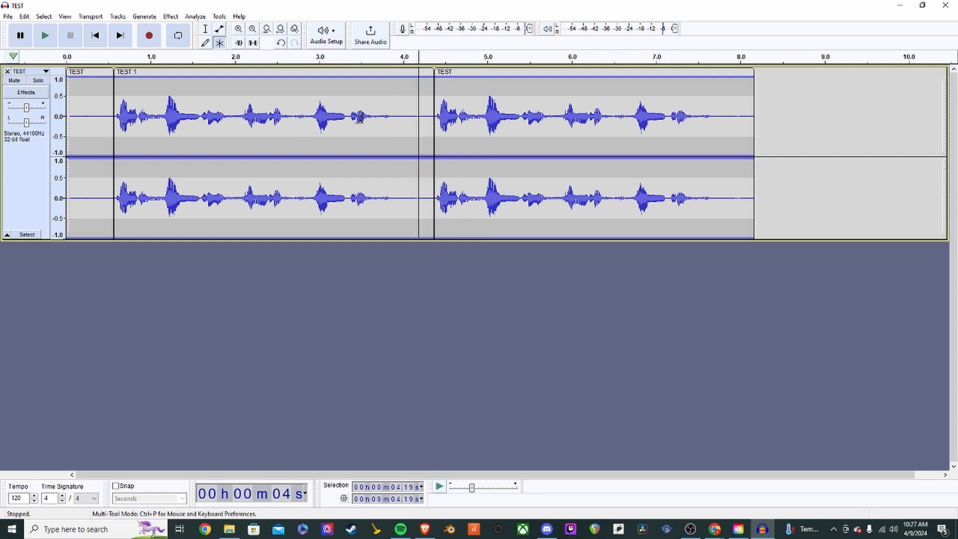
{"action": "double_click", "coordinate": [237, 122]}
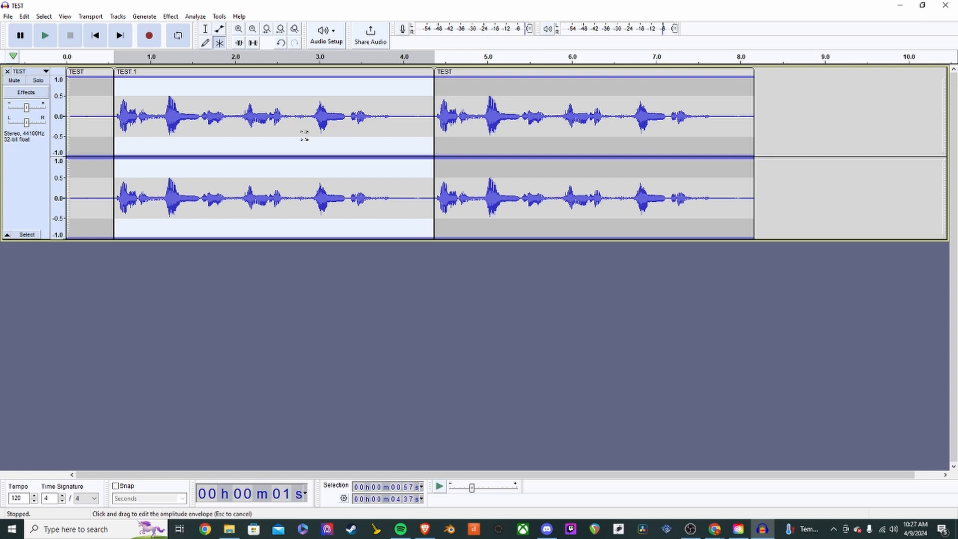
{"action": "key", "text": "Delete"}
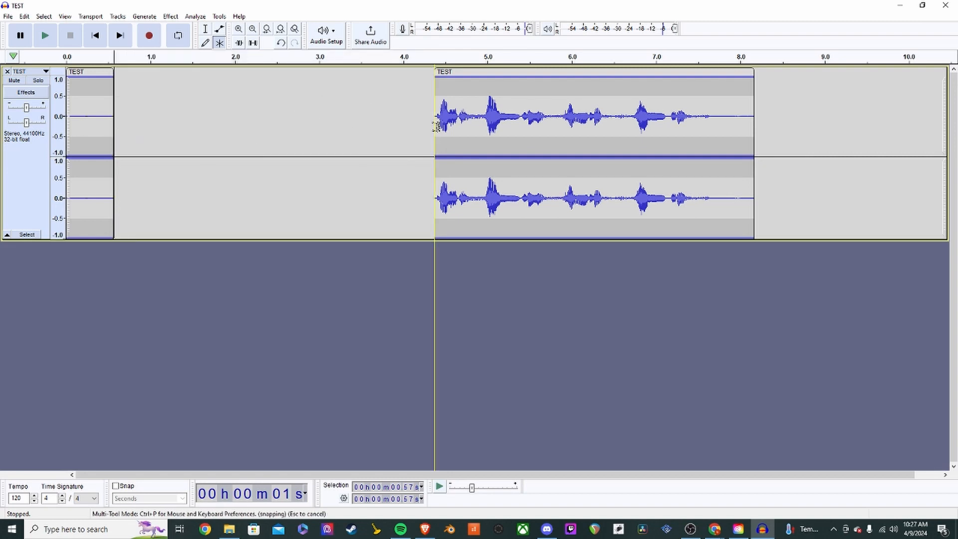
- Move the speech clip back against the silent lead-in and play it from 0.61 s
{"action": "left_click_drag", "start_coordinate": [641, 132], "coordinate": [318, 136]}
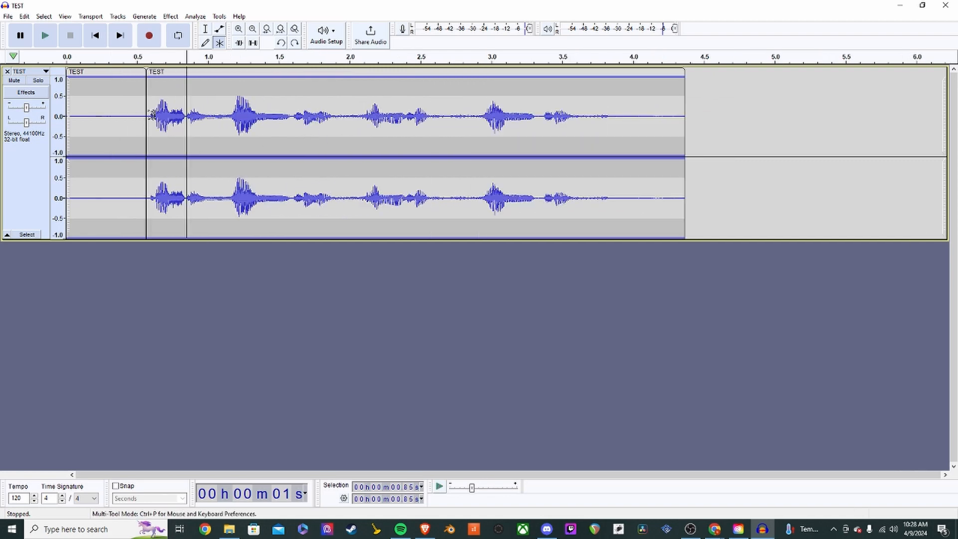
{"action": "left_click", "coordinate": [153, 114]}
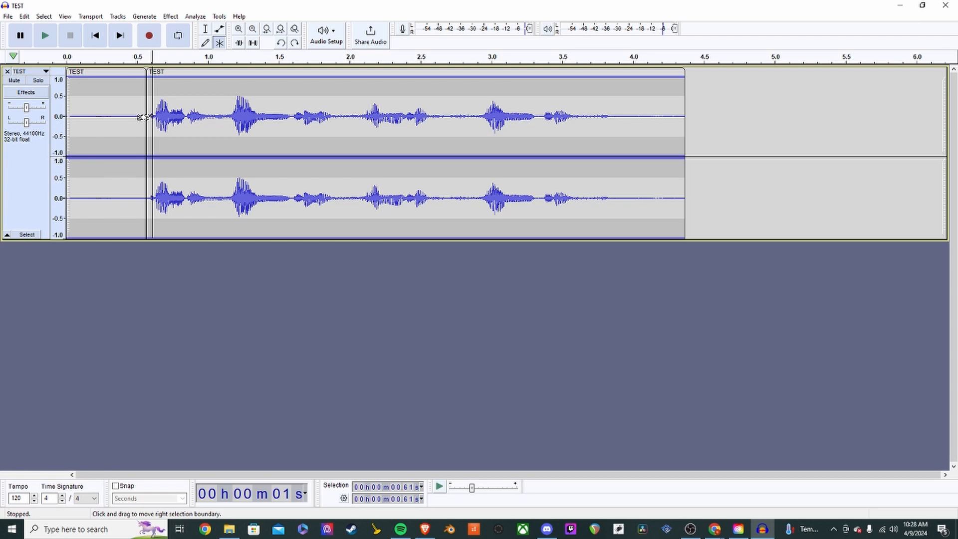
{"action": "key", "text": "space"}
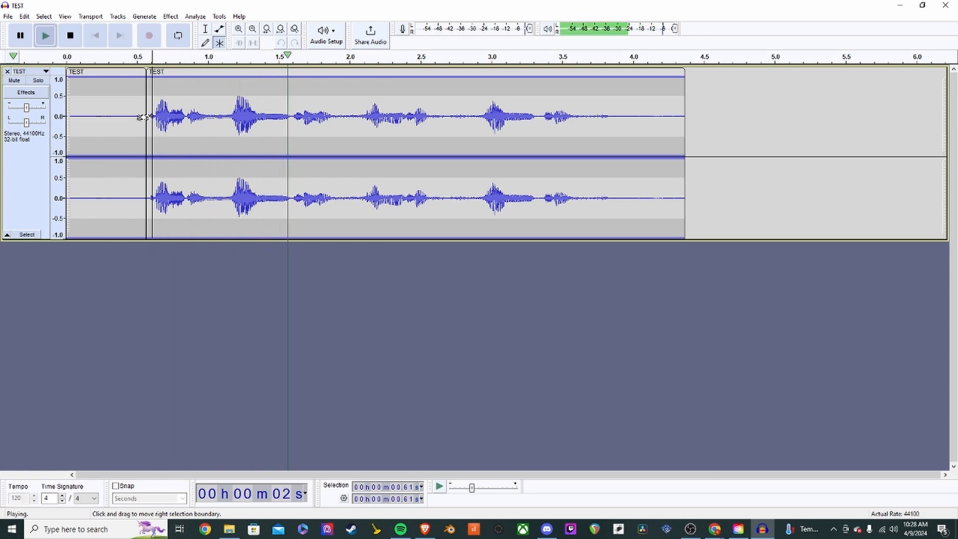
{"action": "key", "text": "space"}
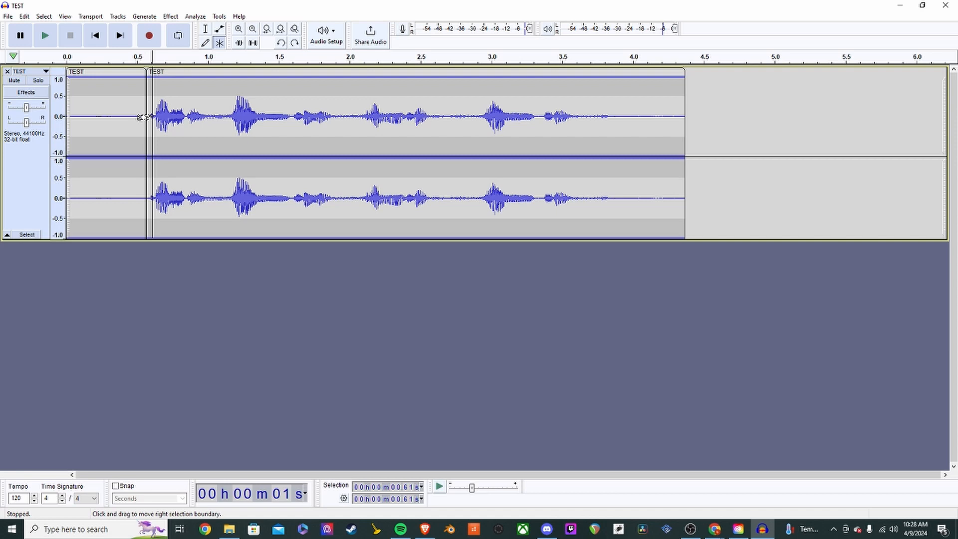
{"action": "key", "text": "space"}
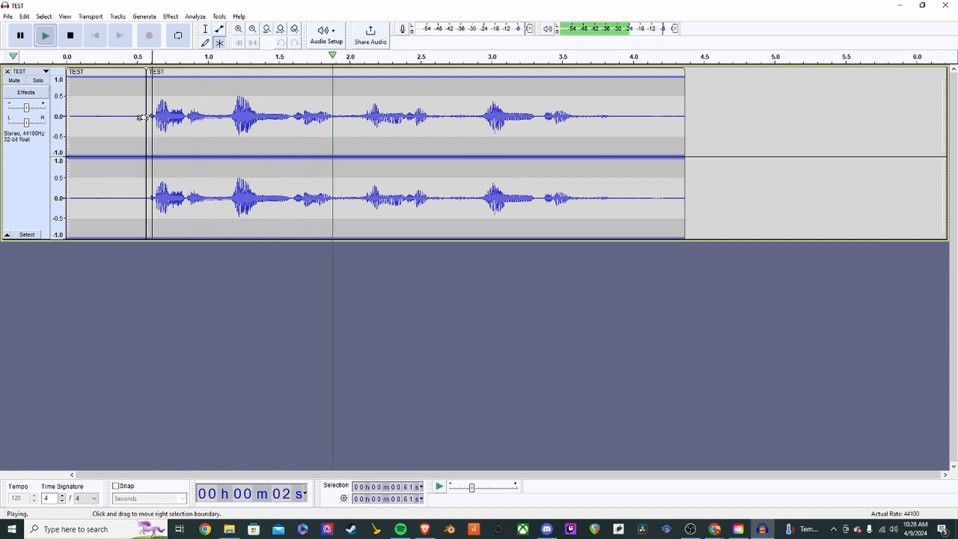
{"action": "key", "text": "space"}
- Select the quiet gap from 2.74 to 2.83 s and zoom the timeline
{"action": "left_click_drag", "start_coordinate": [353, 124], "coordinate": [335, 126]}
{"action": "left_click_drag", "start_coordinate": [467, 120], "coordinate": [455, 121]}
{"action": "scroll", "coordinate": [461, 122], "scroll_direction": "up", "scroll_amount": 2, "text": "ctrl"}
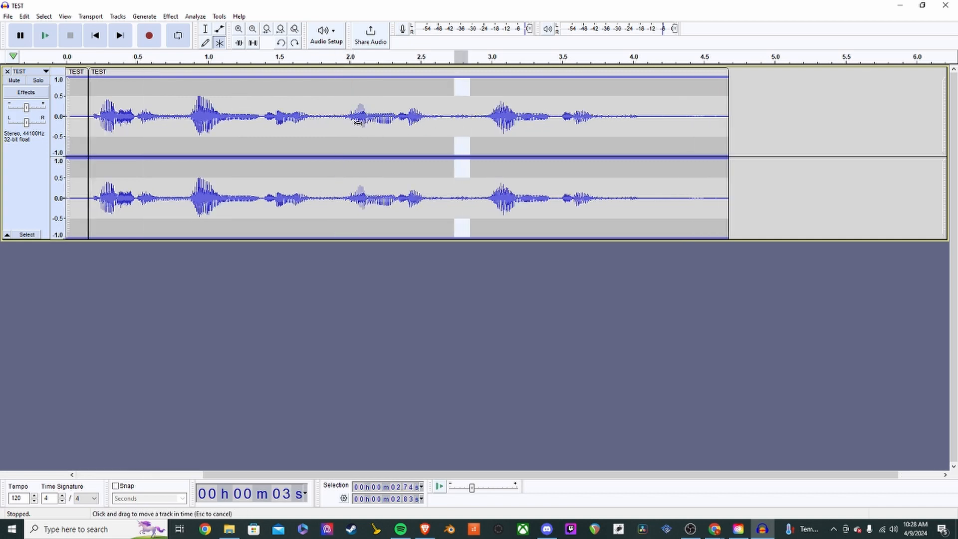
{"action": "scroll", "coordinate": [344, 142], "scroll_direction": "down", "scroll_amount": 3}
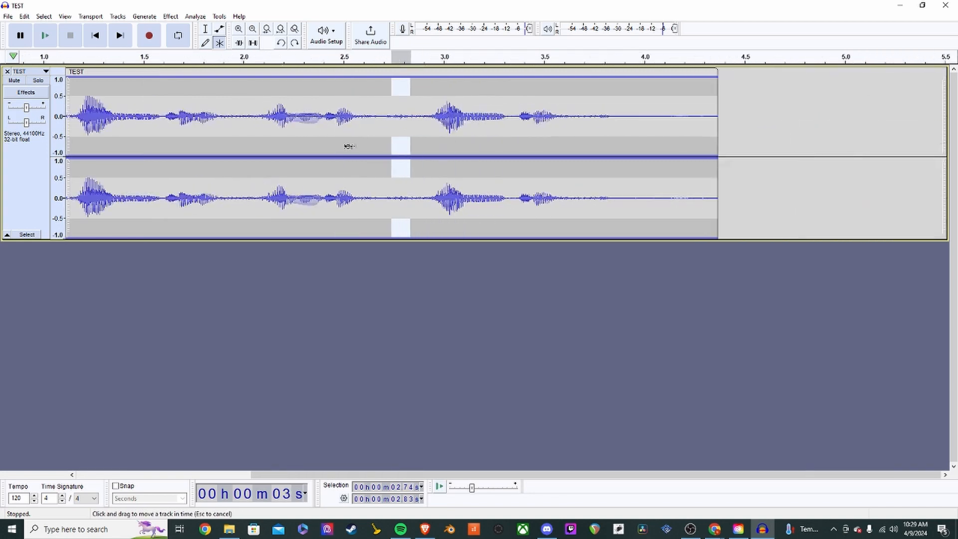
{"action": "scroll", "coordinate": [349, 146], "scroll_direction": "down", "scroll_amount": 2, "text": "ctrl"}
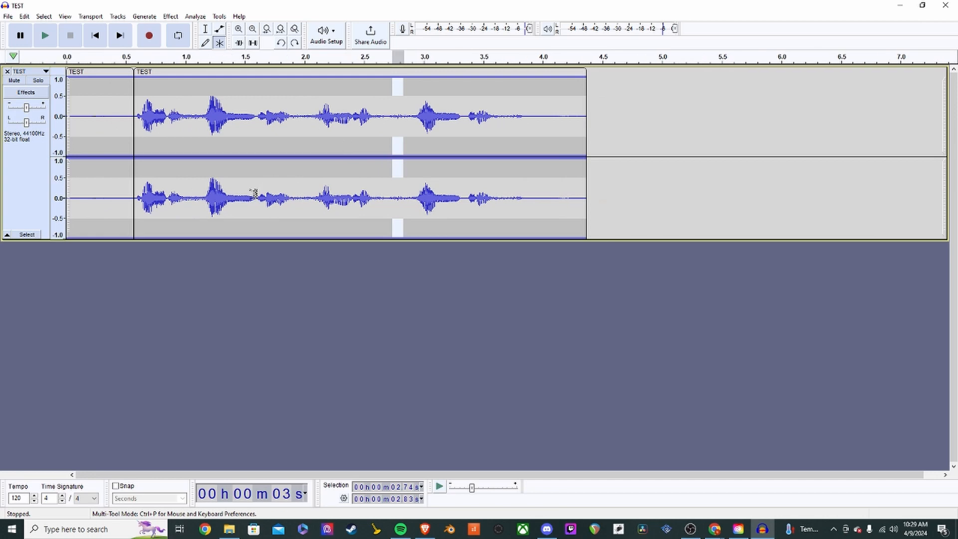
- Delete the short first clip and move the remaining voice clip to start at 0 s
{"action": "left_click", "coordinate": [398, 120]}
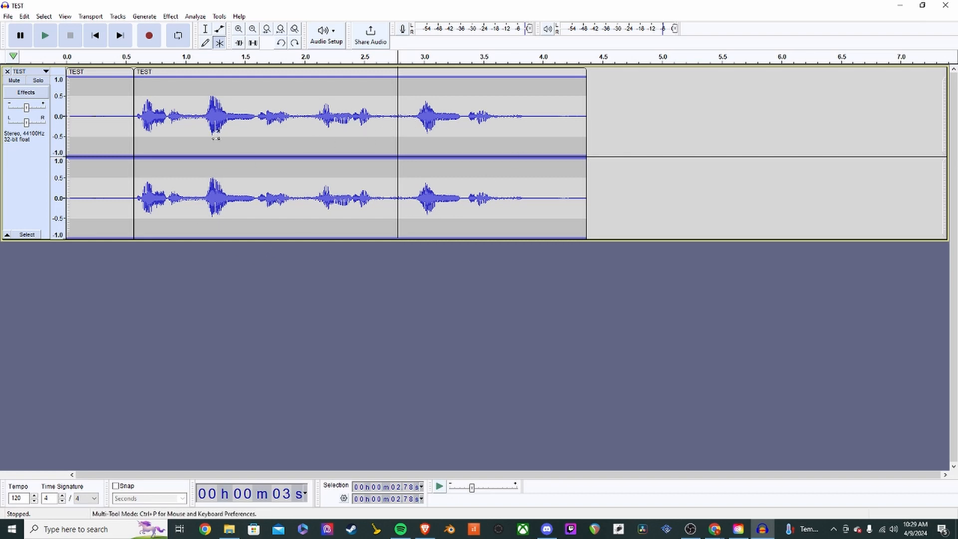
{"action": "double_click", "coordinate": [99, 139]}
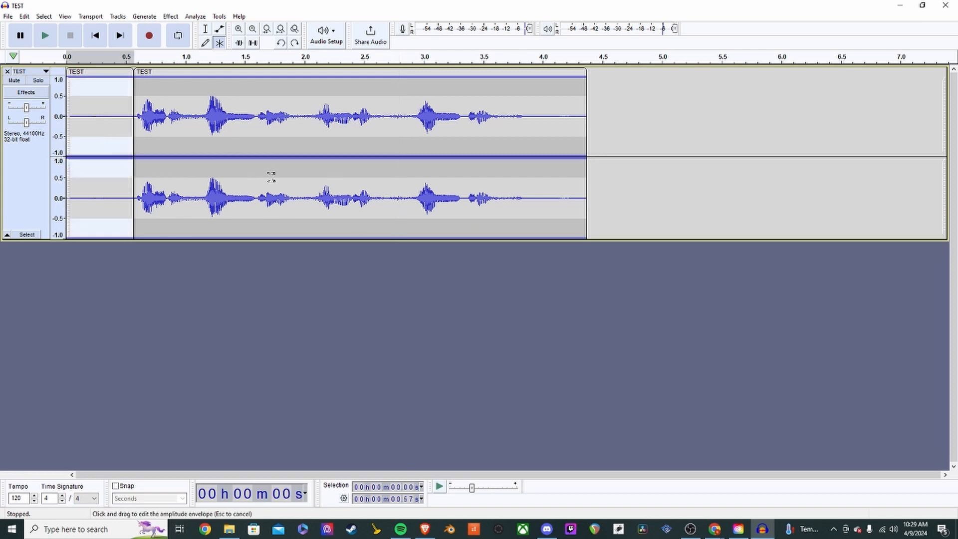
{"action": "key", "text": "Delete"}
{"action": "left_click_drag", "start_coordinate": [310, 132], "coordinate": [259, 129]}
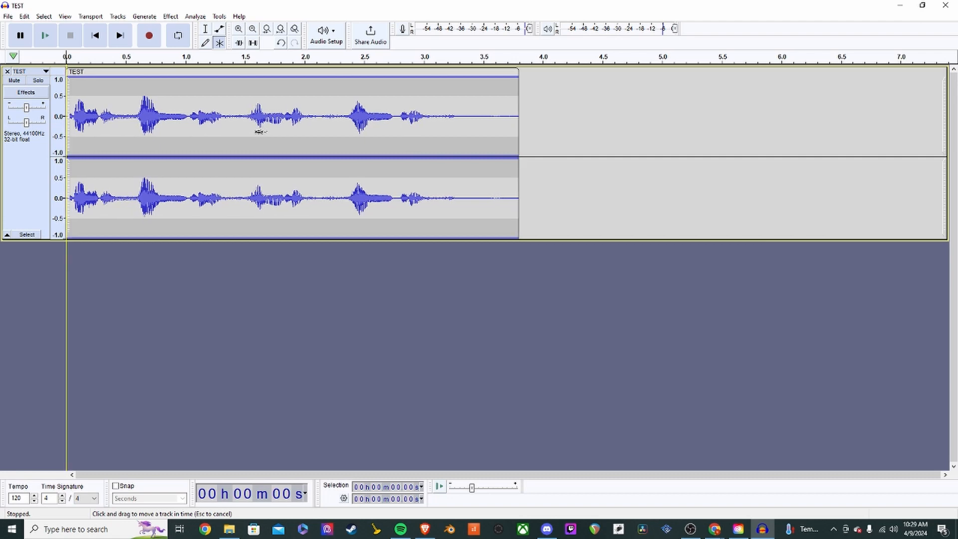
- Delete the quiet tail from 3.27 s to the end of the voice clip
{"action": "left_click", "coordinate": [235, 144]}
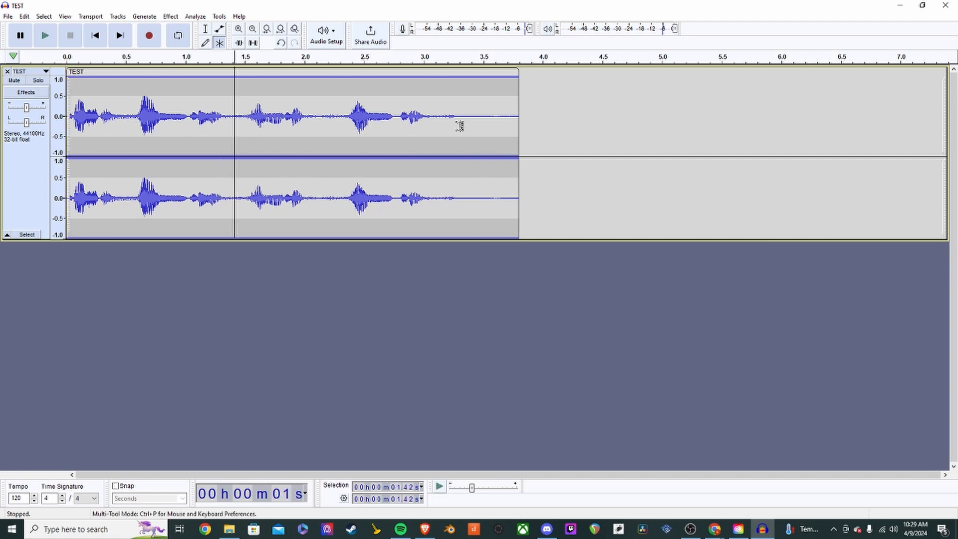
{"action": "left_click_drag", "start_coordinate": [456, 120], "coordinate": [518, 159]}
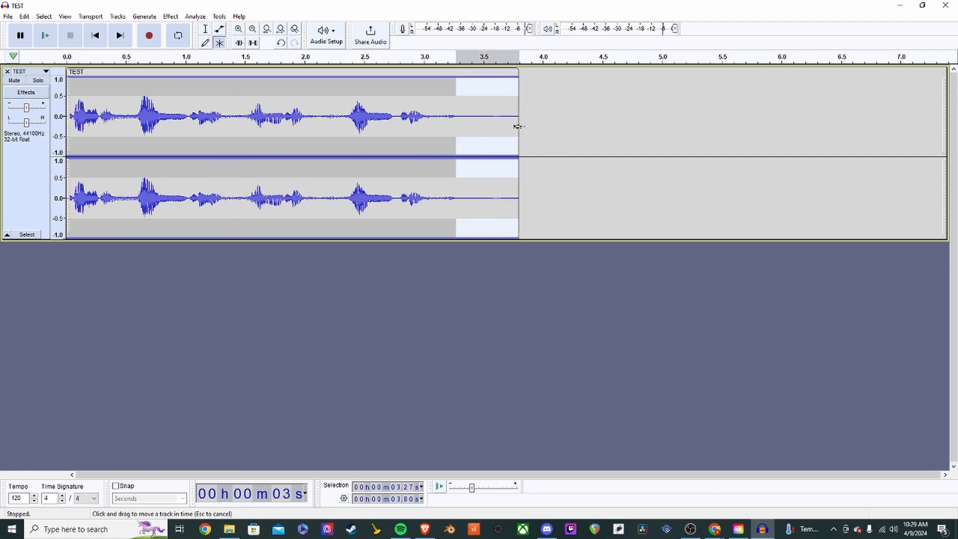
{"action": "key", "text": "Delete"}
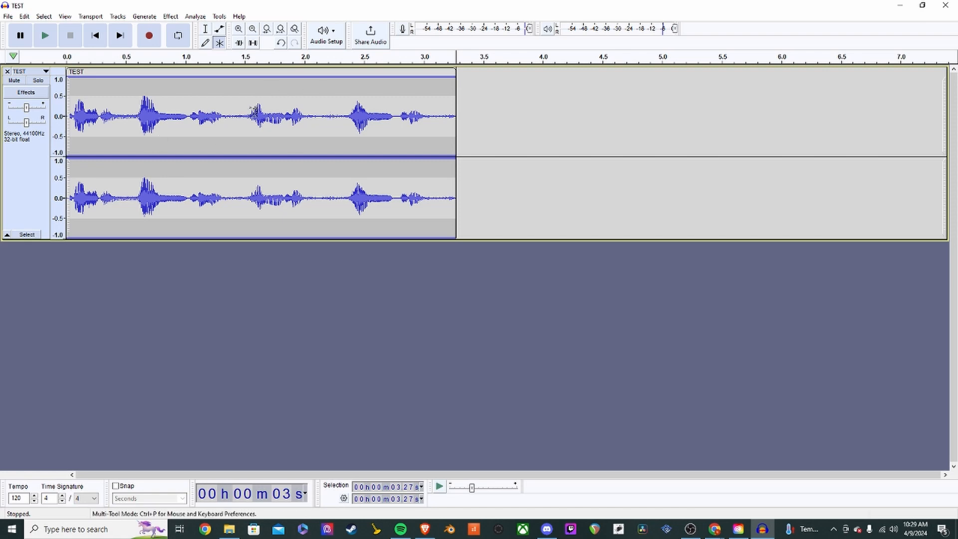
{"action": "left_click", "coordinate": [237, 118]}
{"action": "key", "text": "ctrl+a"}
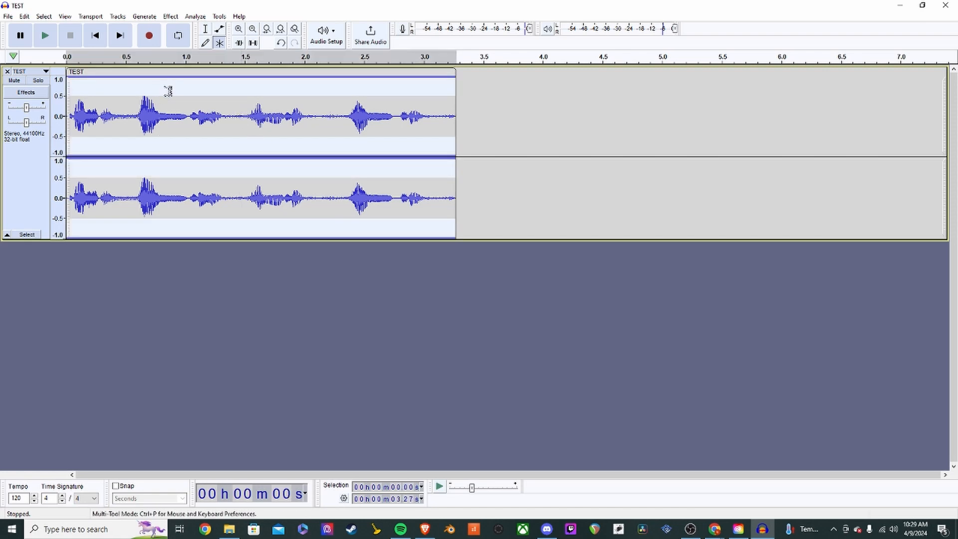
{"action": "left_click", "coordinate": [225, 118]}
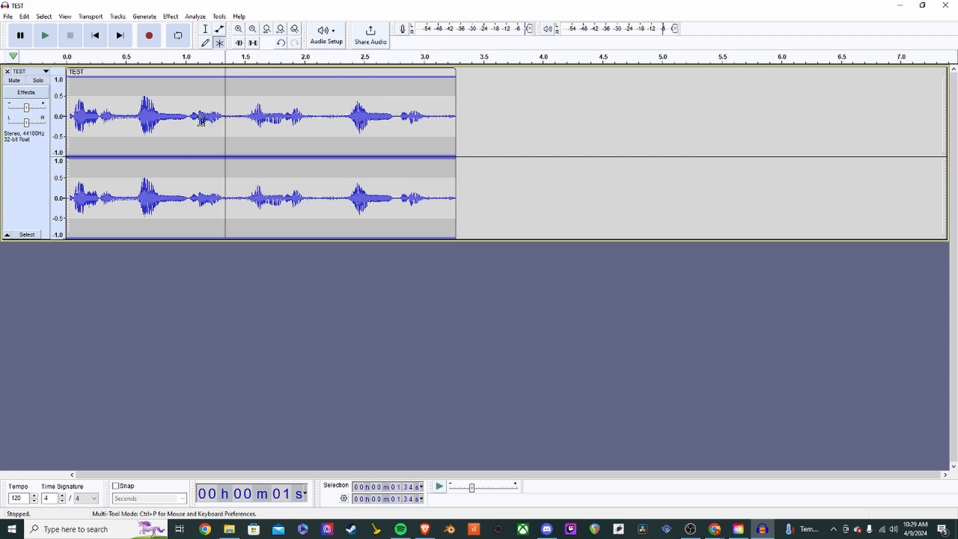
{"action": "left_click", "coordinate": [171, 17]}
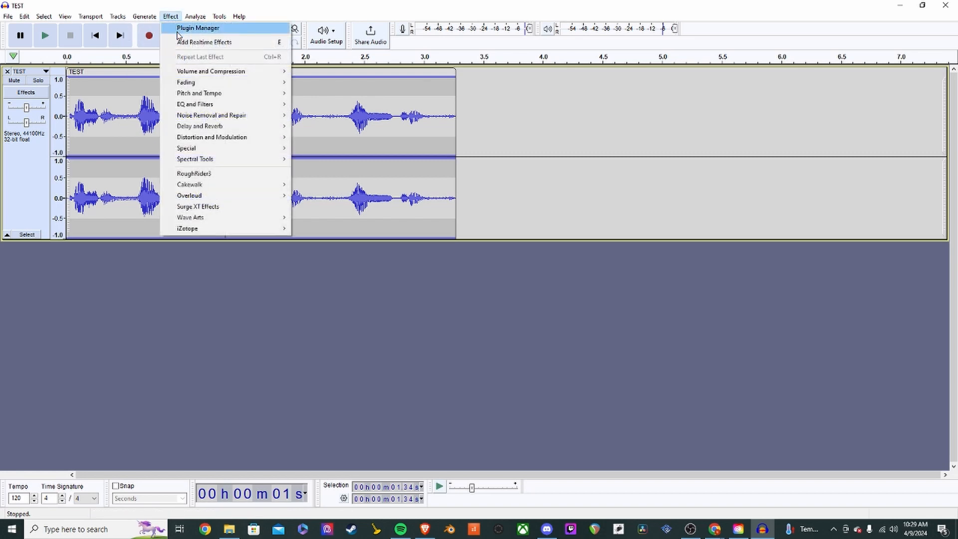
{"action": "mouse_move", "coordinate": [187, 116]}
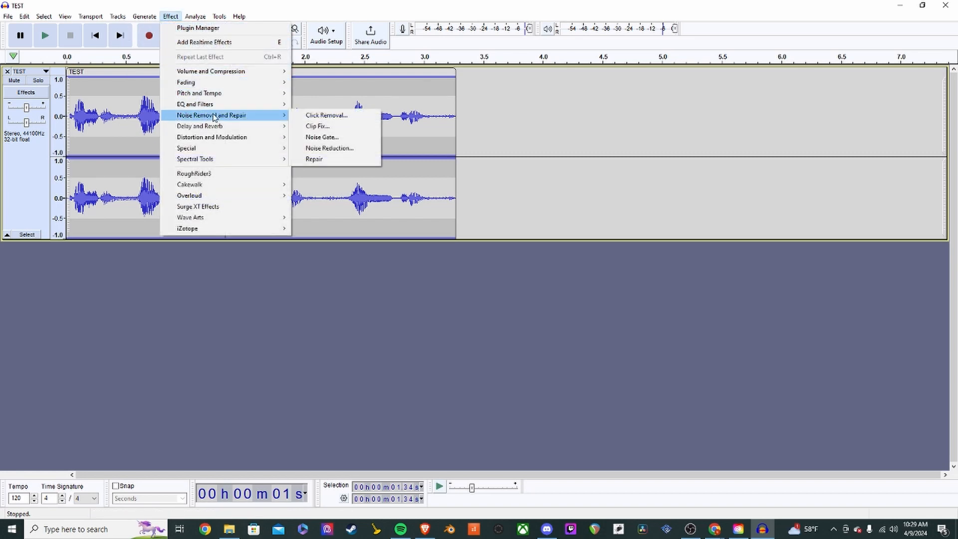
{"action": "left_click", "coordinate": [339, 150]}
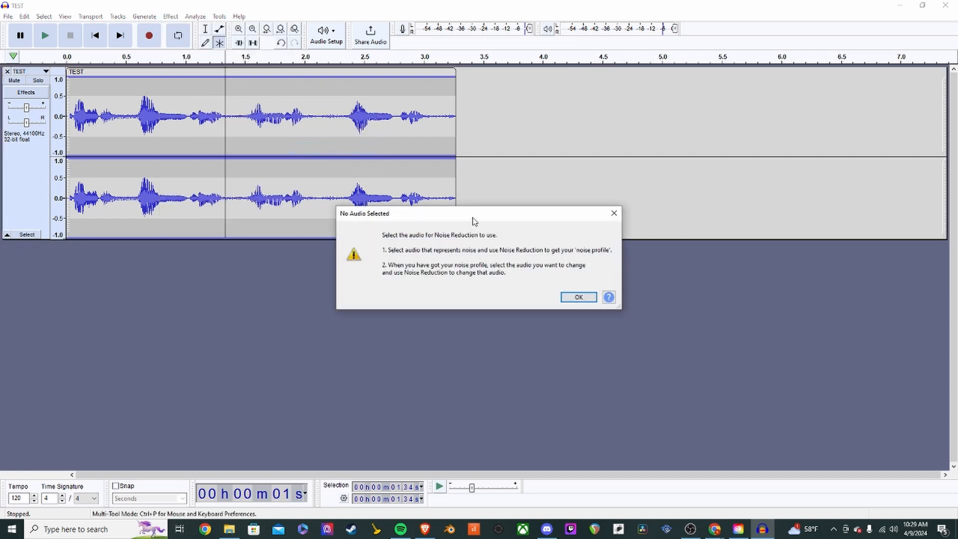
{"action": "left_click_drag", "start_coordinate": [474, 221], "coordinate": [626, 102]}
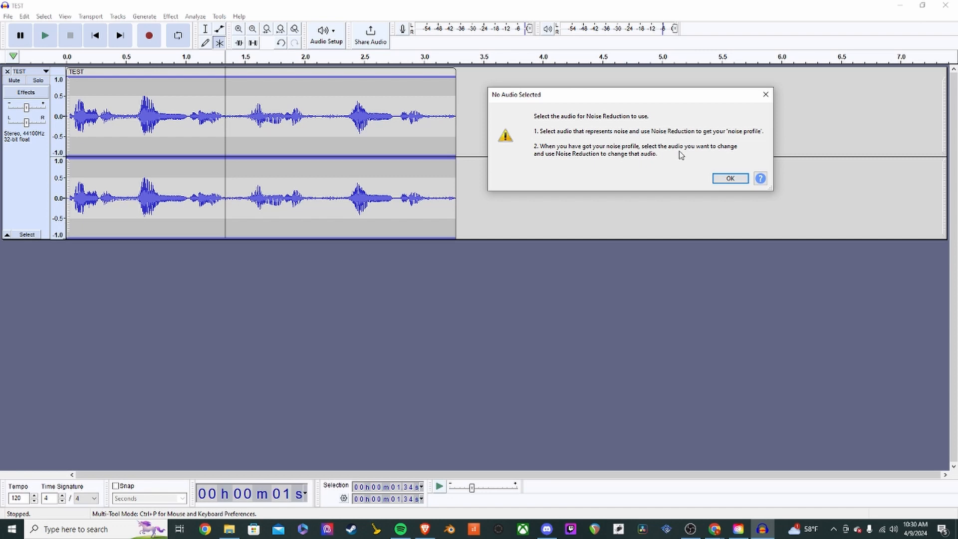
{"action": "left_click", "coordinate": [730, 179]}
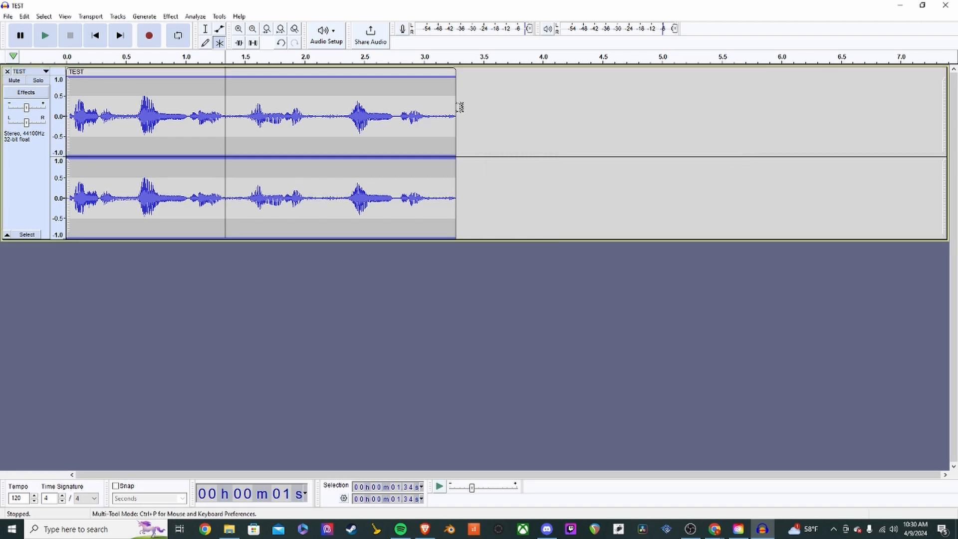
- Record about four seconds of background noise as clip TEST #1, starting at 3.27 s
{"action": "left_click", "coordinate": [456, 109]}
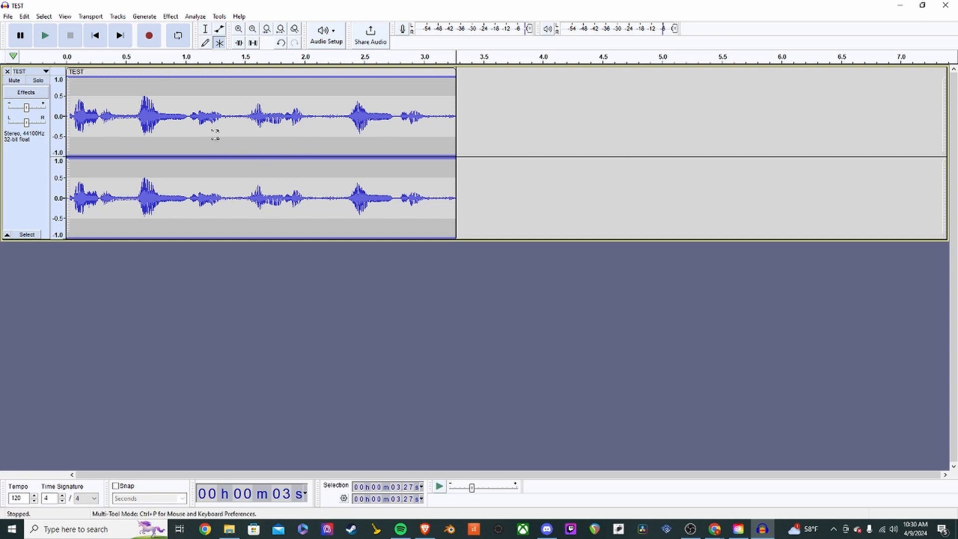
{"action": "left_click", "coordinate": [149, 35]}
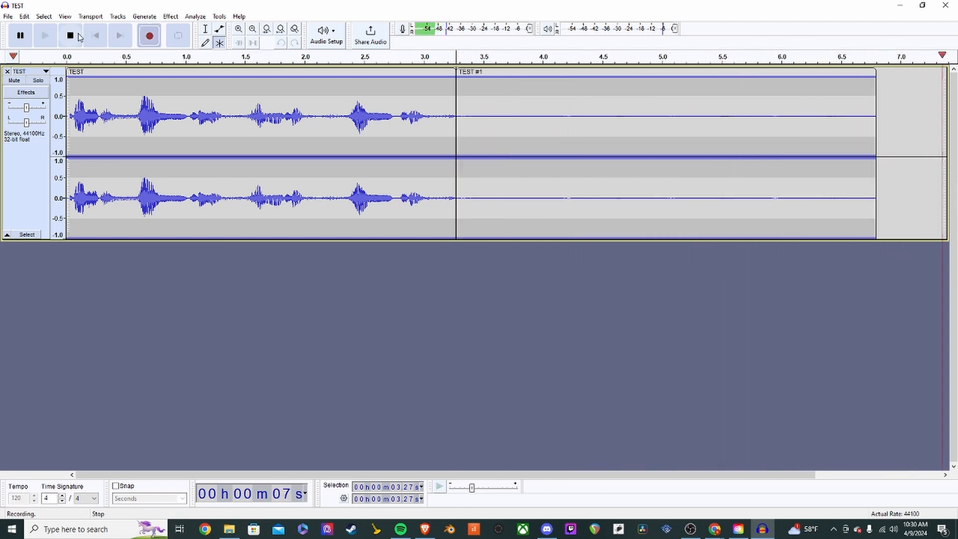
{"action": "key", "text": "space"}
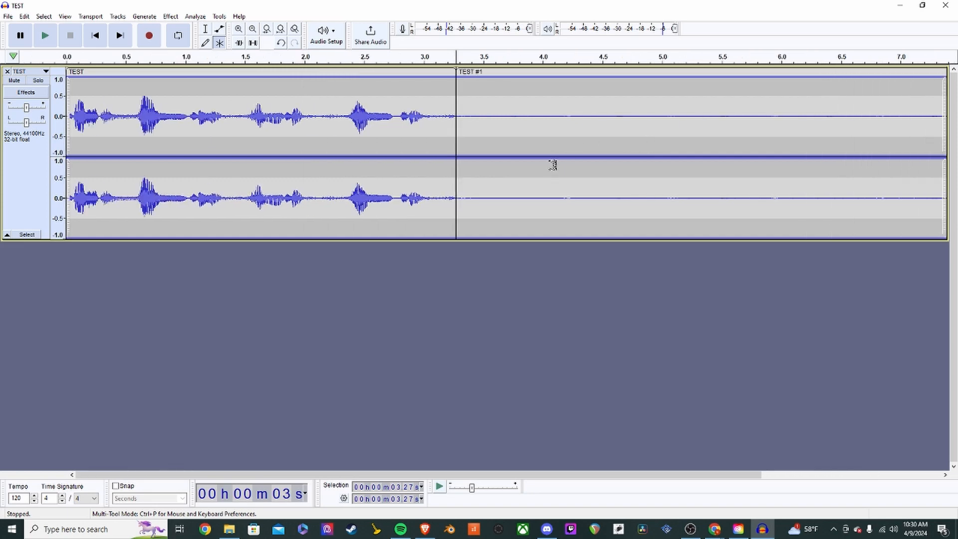
{"action": "scroll", "coordinate": [573, 151], "scroll_direction": "down", "scroll_amount": 2}
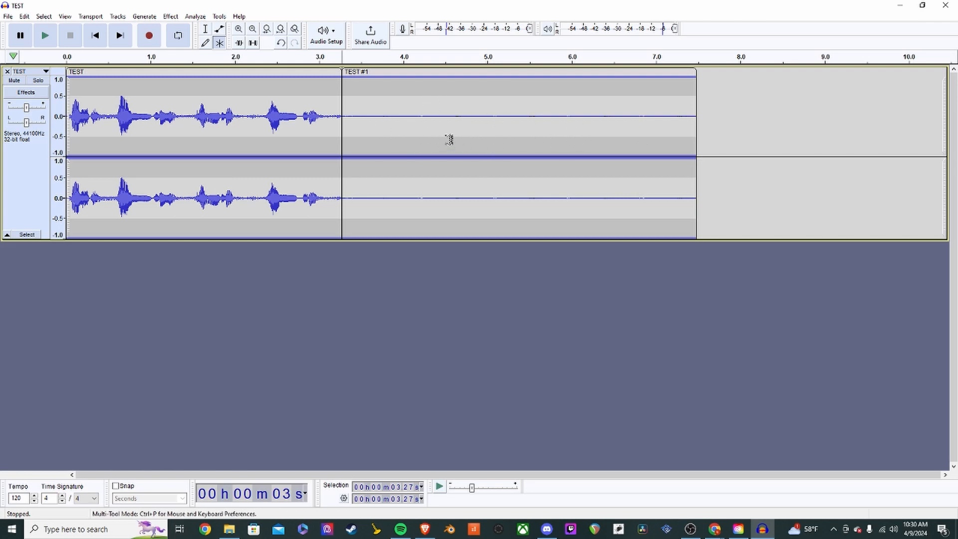
- Select the TEST #1 clip (3.27–7.48 s) and get its noise profile in Noise Reduction
{"action": "double_click", "coordinate": [491, 125]}
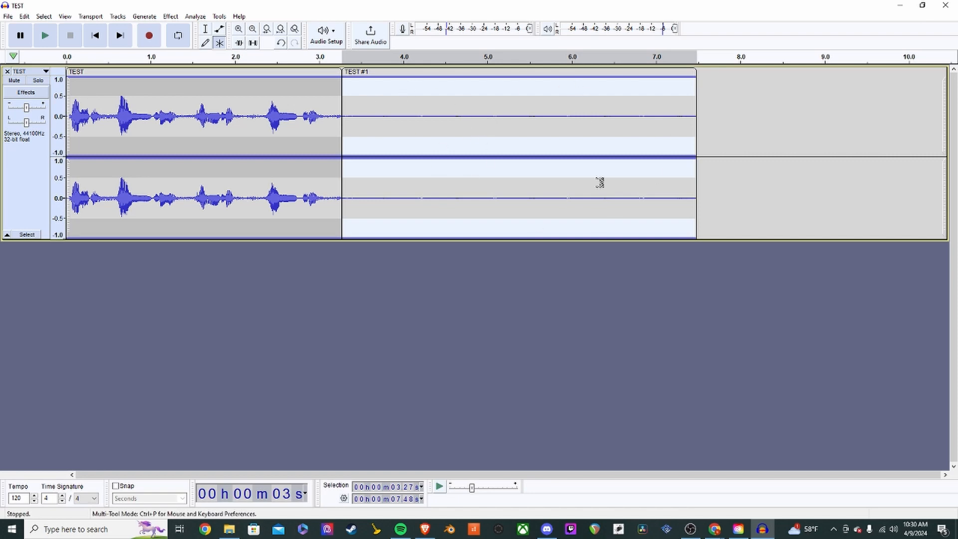
{"action": "double_click", "coordinate": [220, 114]}
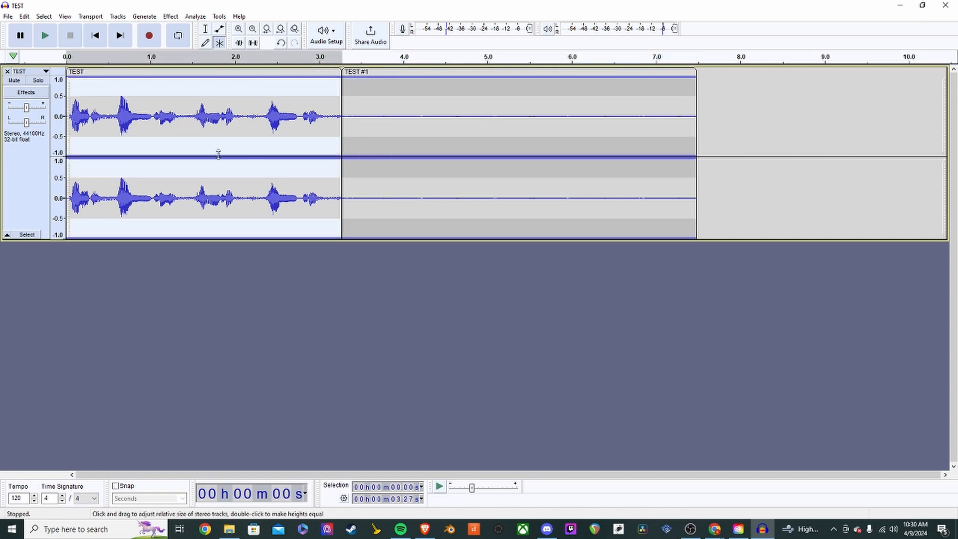
{"action": "double_click", "coordinate": [486, 117]}
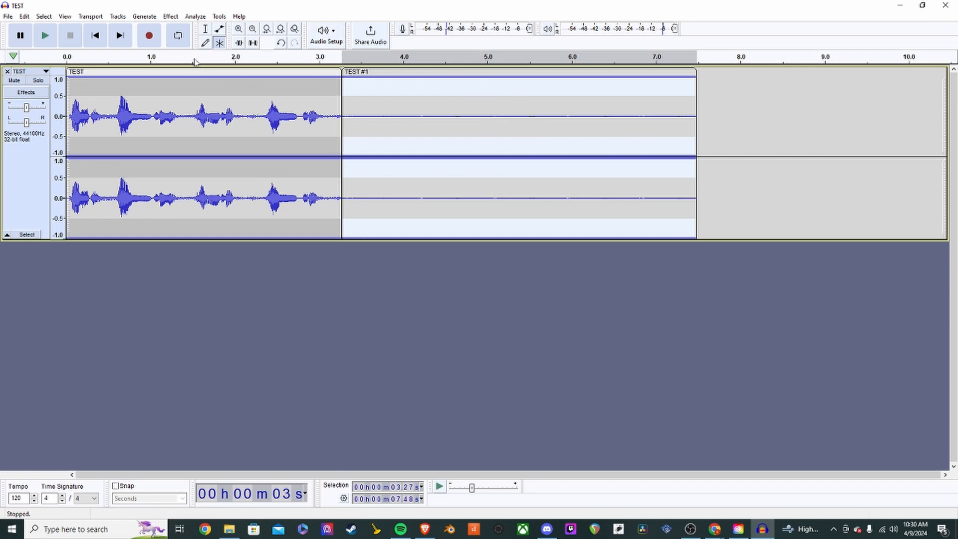
{"action": "left_click", "coordinate": [171, 17]}
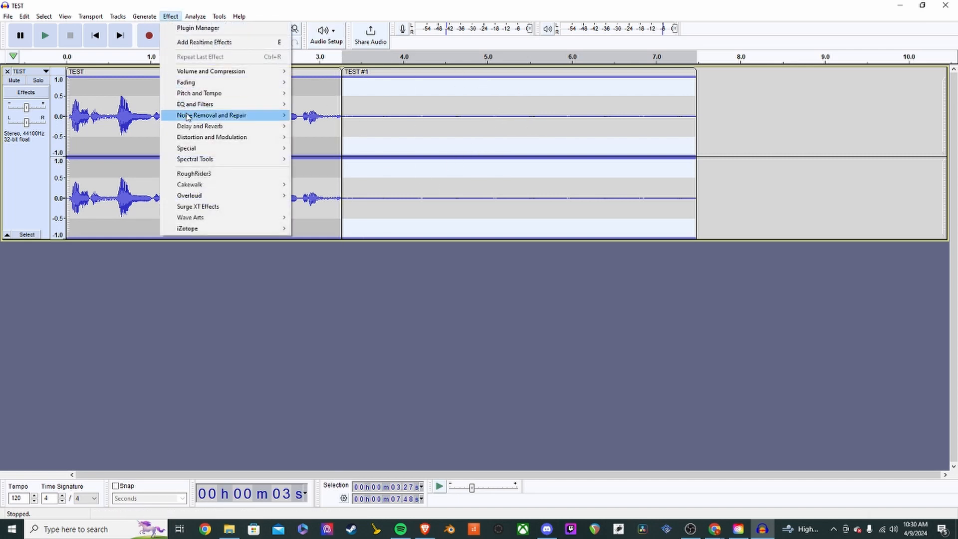
{"action": "mouse_move", "coordinate": [186, 116]}
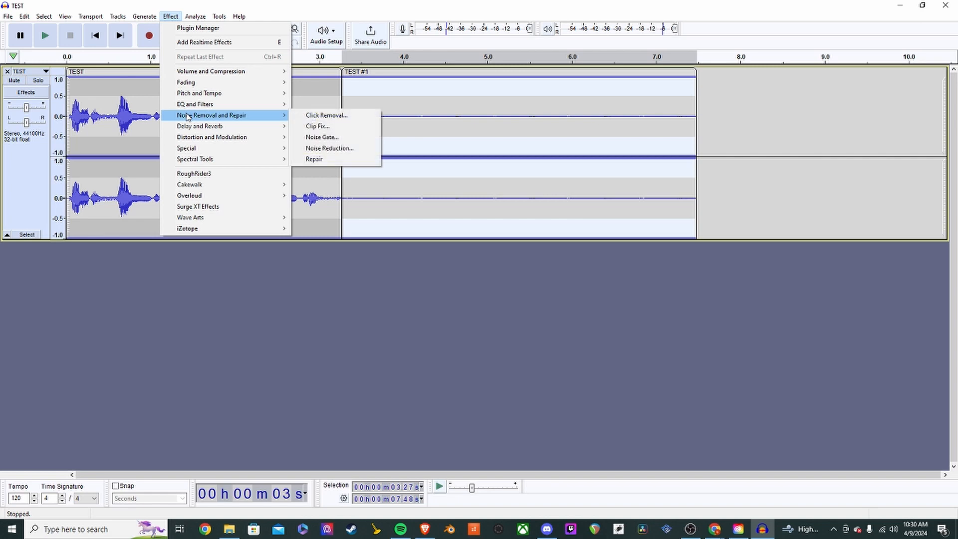
{"action": "left_click", "coordinate": [330, 148]}
{"action": "left_click_drag", "start_coordinate": [538, 169], "coordinate": [552, 170]}
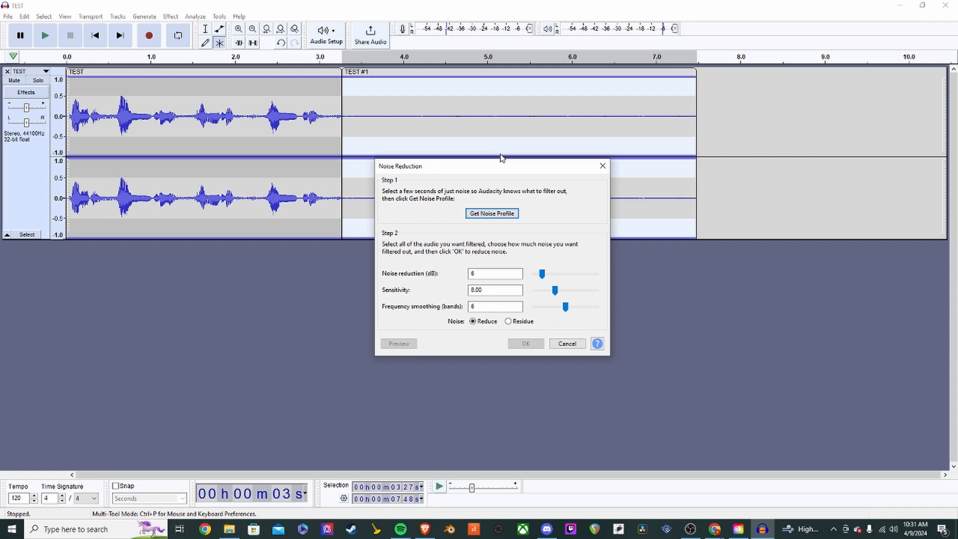
{"action": "left_click_drag", "start_coordinate": [502, 164], "coordinate": [530, 135]}
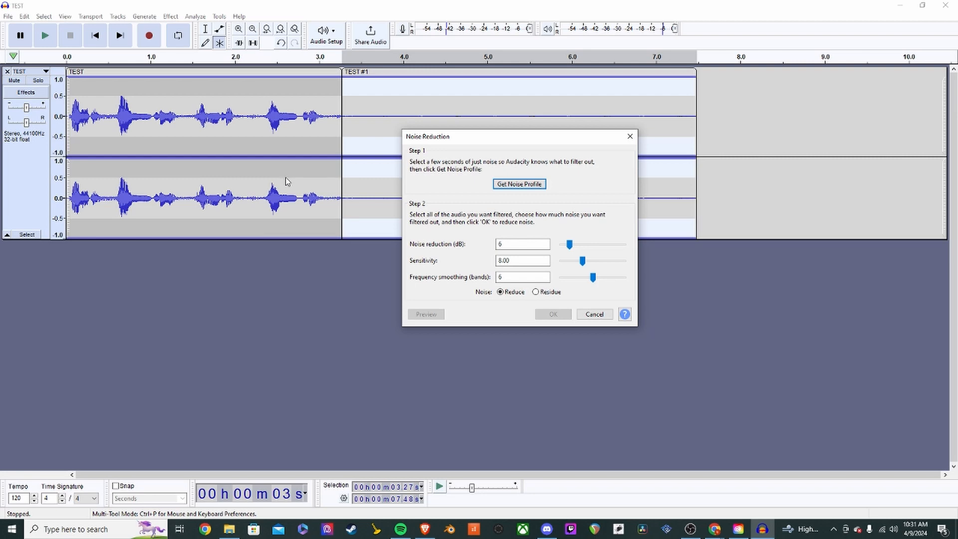
{"action": "left_click", "coordinate": [524, 190]}
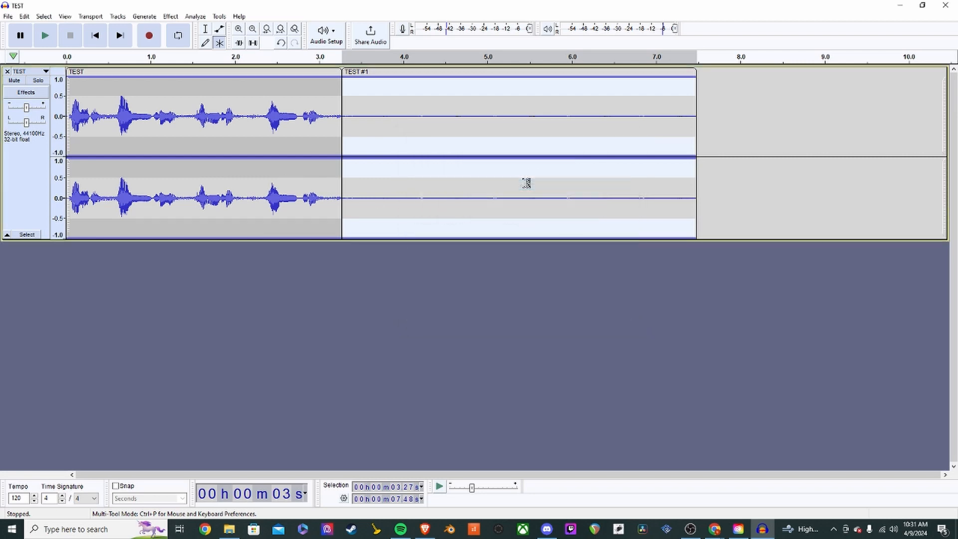
- Delete the TEST #1 noise clip, fit the project to width, and select the TEST clip
{"action": "left_click", "coordinate": [494, 129]}
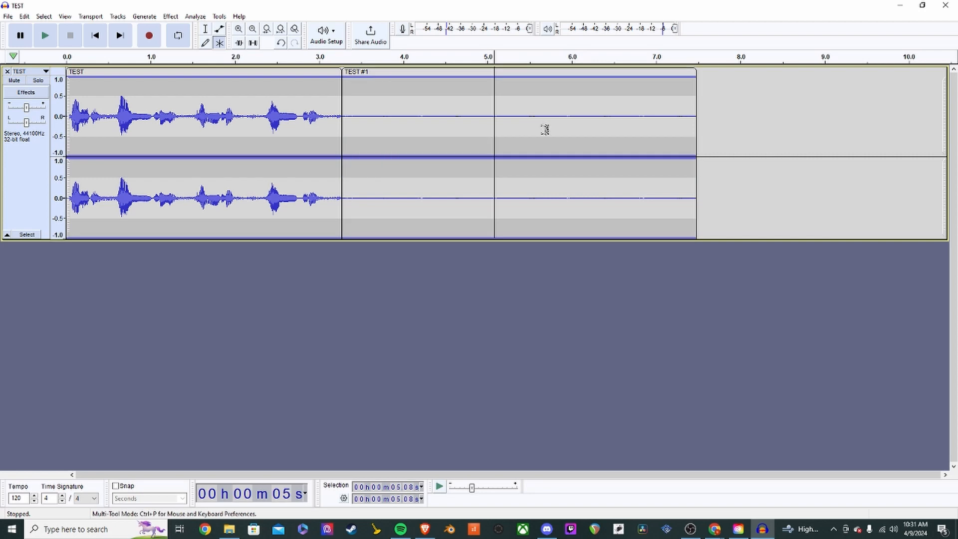
{"action": "double_click", "coordinate": [475, 122]}
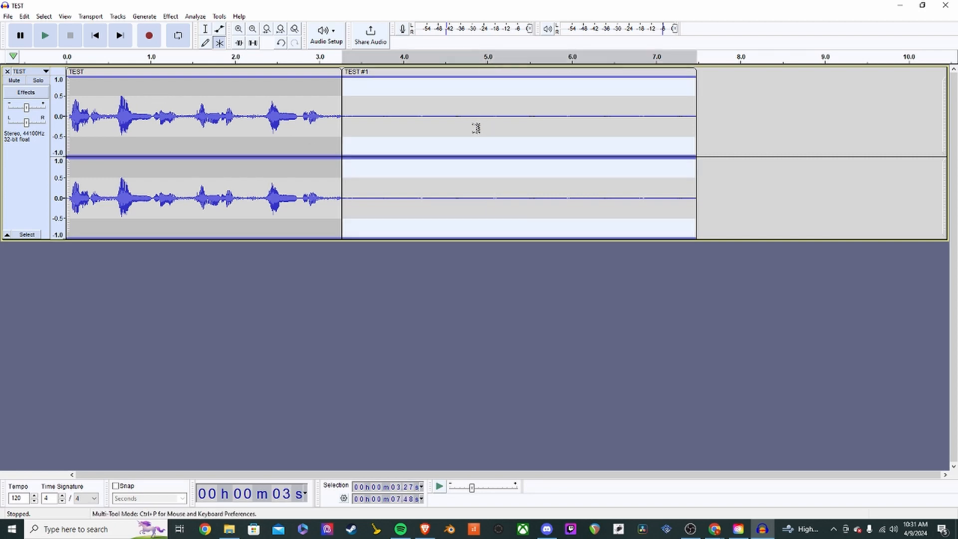
{"action": "key", "text": "Delete"}
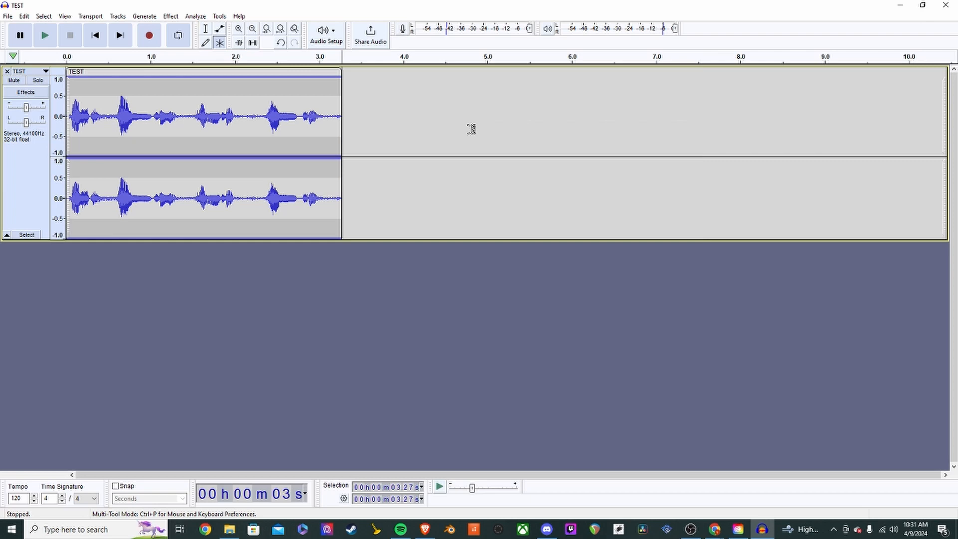
{"action": "left_click", "coordinate": [280, 33]}
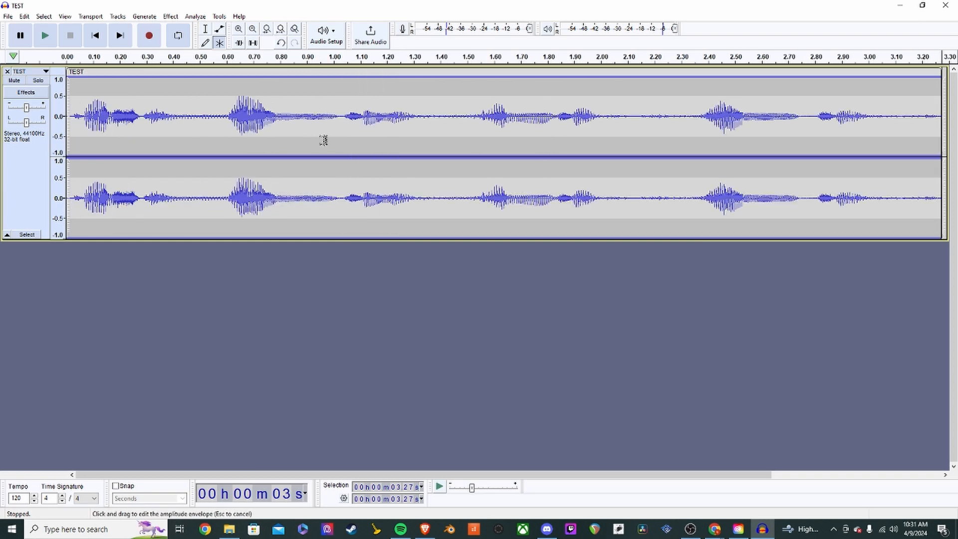
{"action": "double_click", "coordinate": [368, 119]}
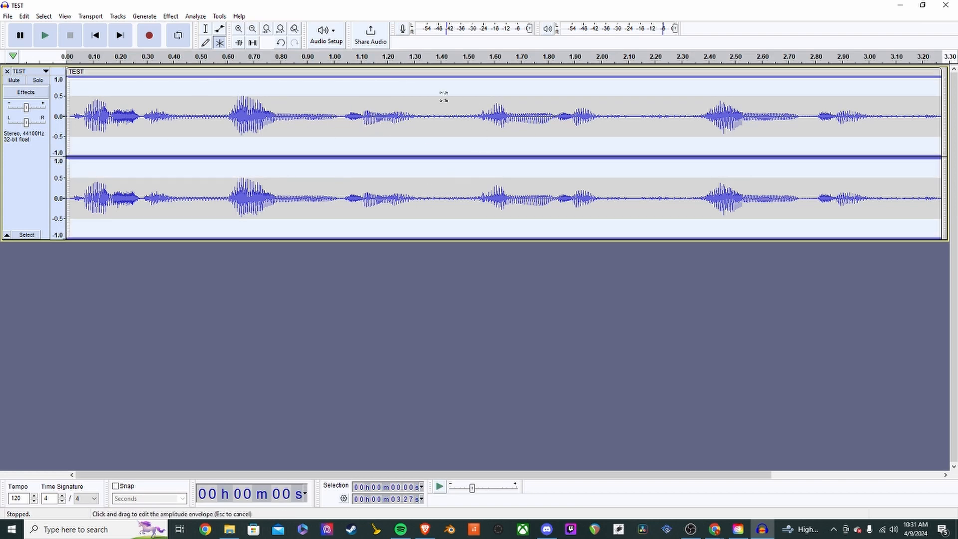
- Open Effect > Noise Removal and Repair > Noise Reduction for the selected TEST clip
{"action": "left_click", "coordinate": [173, 18]}
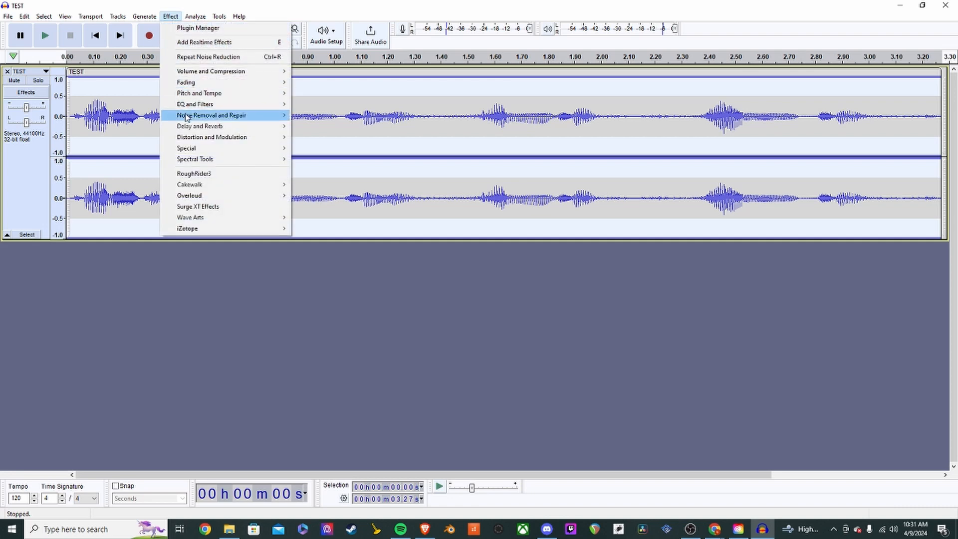
{"action": "mouse_move", "coordinate": [234, 116]}
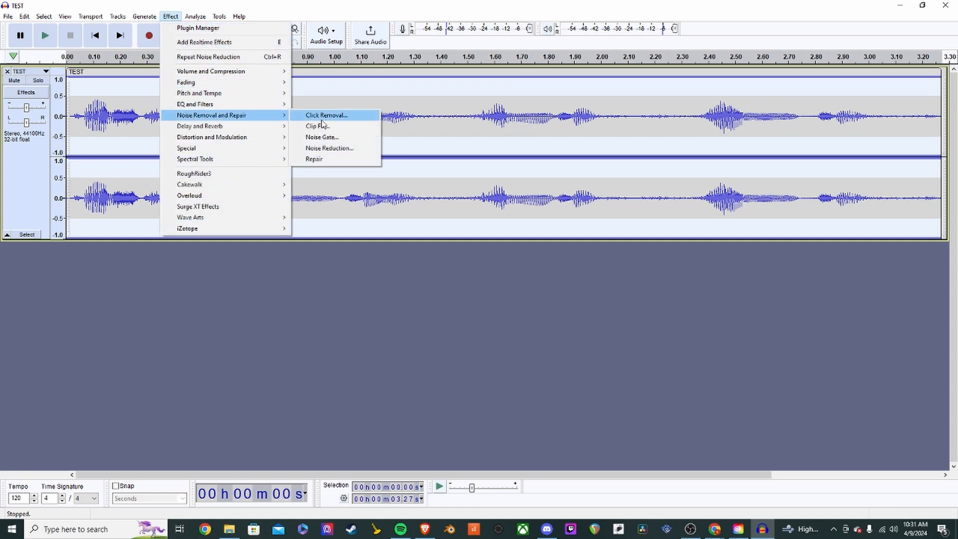
{"action": "left_click", "coordinate": [347, 148]}
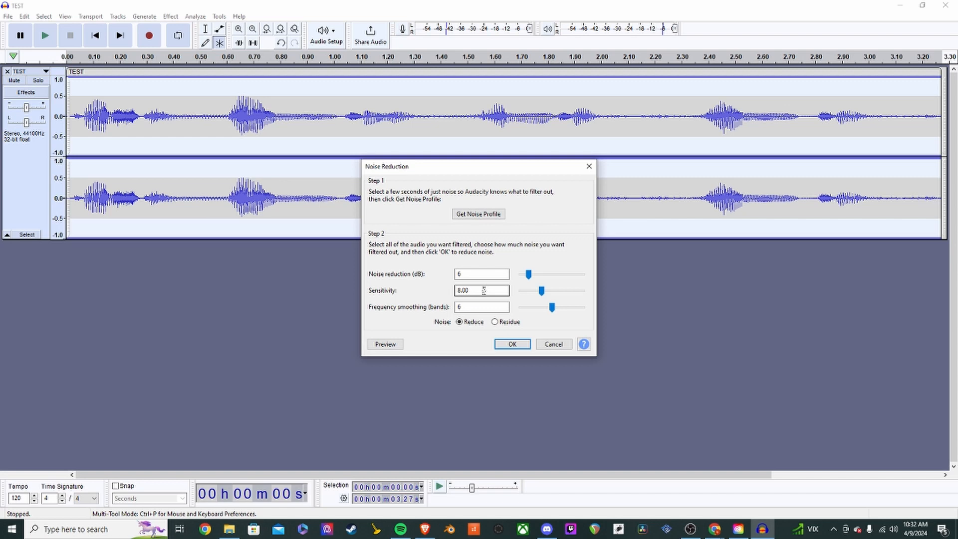
- Drag the Sensitivity slider up to its maximum of 24, then down to 0.01
{"action": "left_click_drag", "start_coordinate": [542, 292], "coordinate": [591, 295]}
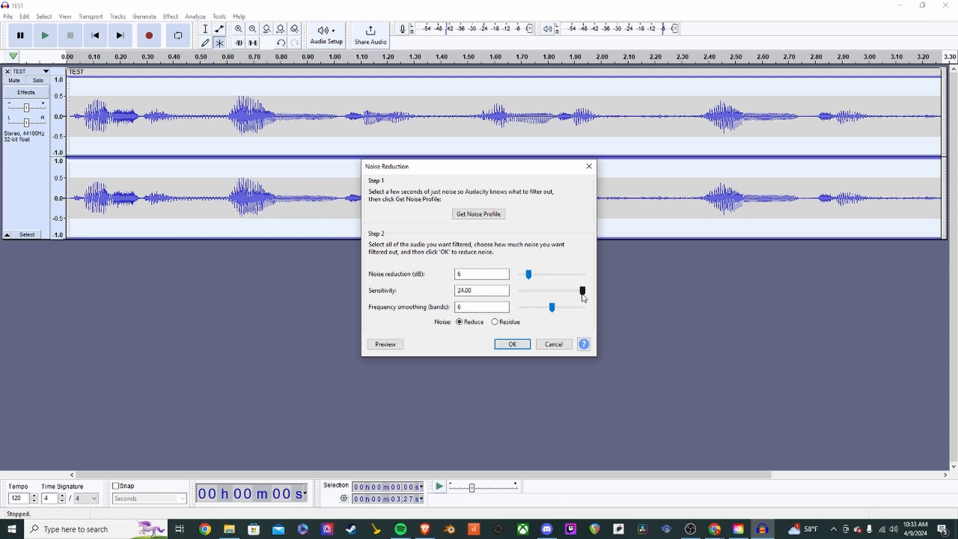
{"action": "left_click_drag", "start_coordinate": [583, 294], "coordinate": [508, 299]}
- Set the Noise Reduction sensitivity to 8
{"action": "double_click", "coordinate": [487, 289]}
{"action": "type", "text": "8"}
{"action": "mouse_move", "coordinate": [510, 176]}
{"action": "left_mouse_down"}
{"action": "mouse_move", "coordinate": [525, 191]}
{"action": "mouse_move", "coordinate": [514, 184]}
{"action": "left_mouse_up"}
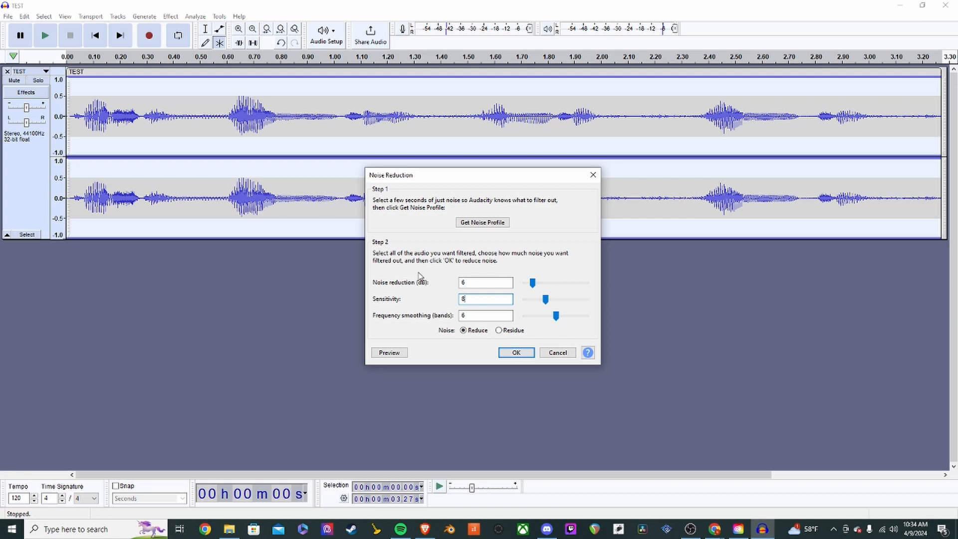
- Preview 6 dB noise reduction at sensitivity 8 with 6-band smoothing, then apply it
{"action": "left_click", "coordinate": [389, 354]}
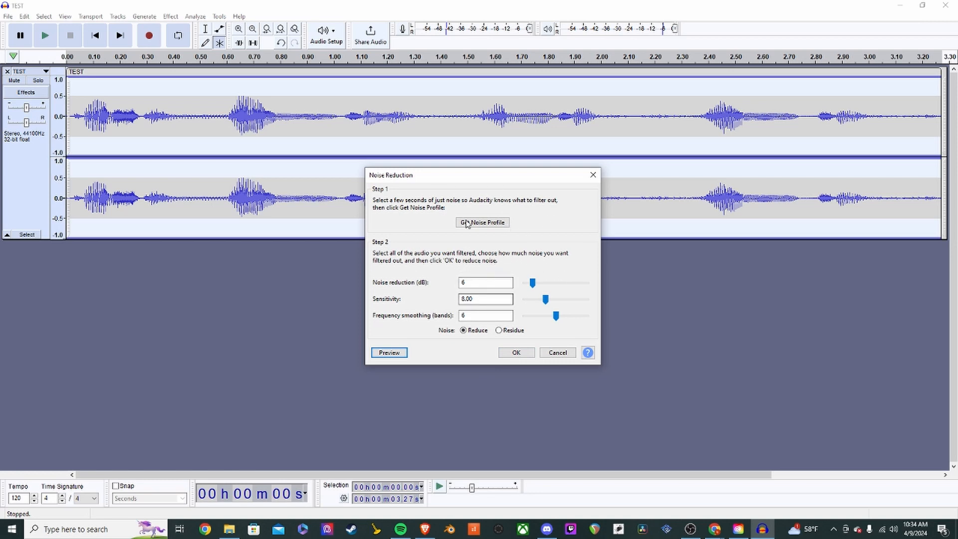
{"action": "left_click", "coordinate": [466, 284]}
{"action": "left_click", "coordinate": [517, 355]}
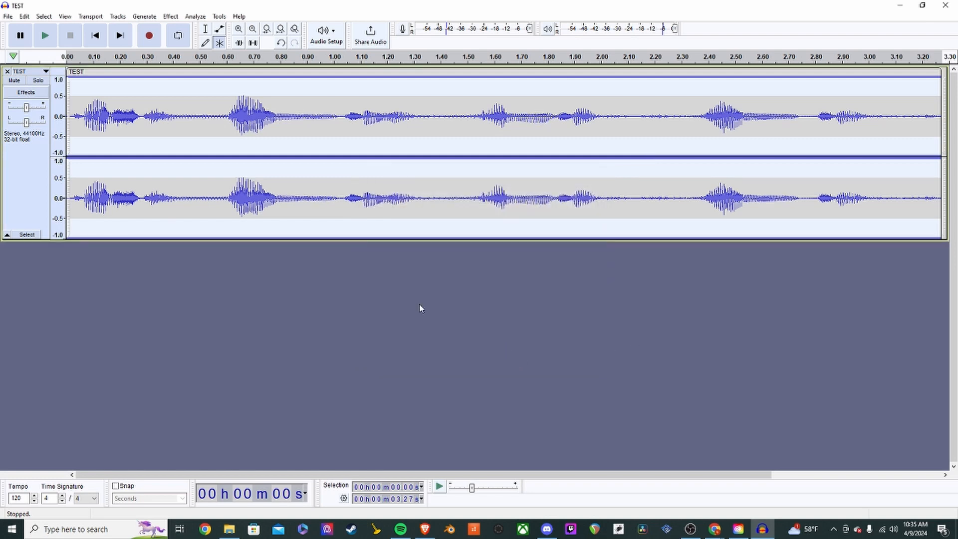
{"action": "left_click", "coordinate": [125, 122]}
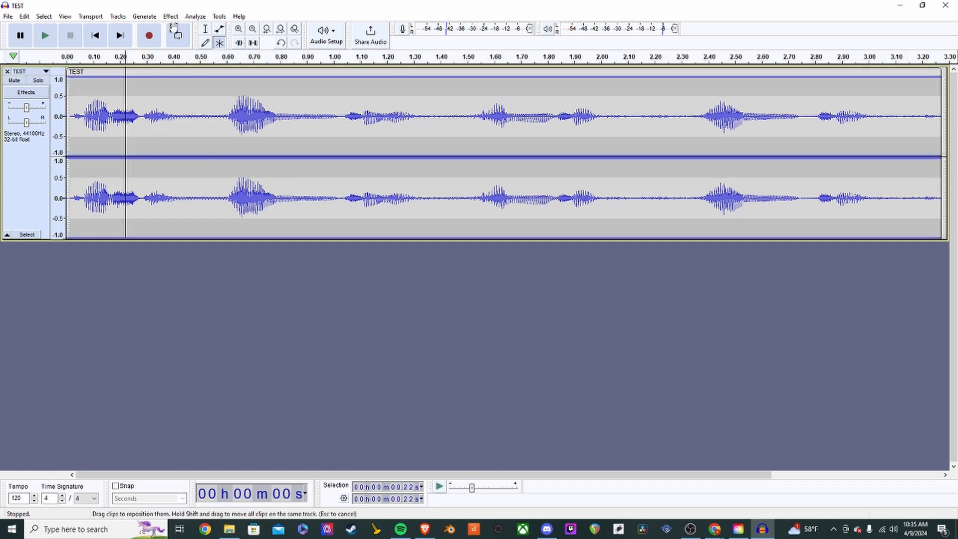
{"action": "left_click", "coordinate": [104, 37]}
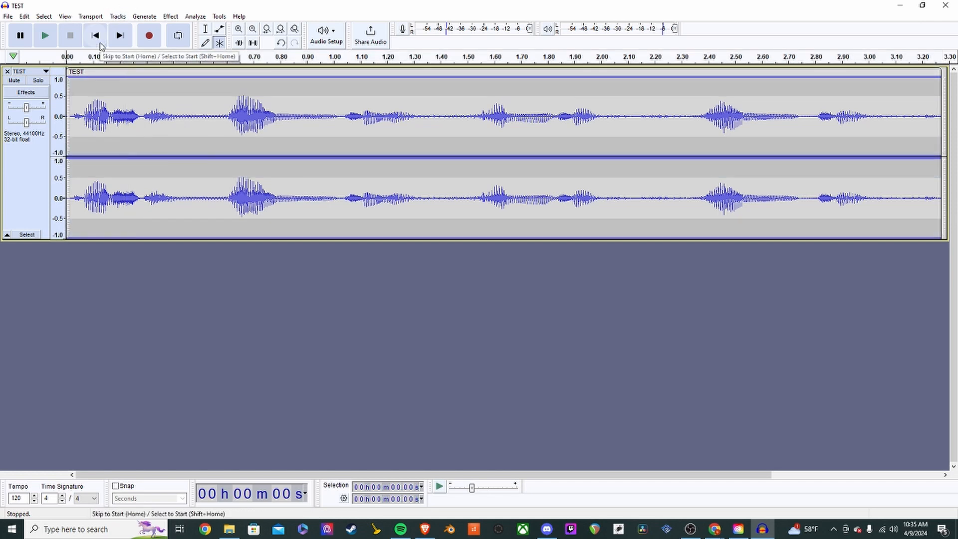
{"action": "key", "text": "space"}
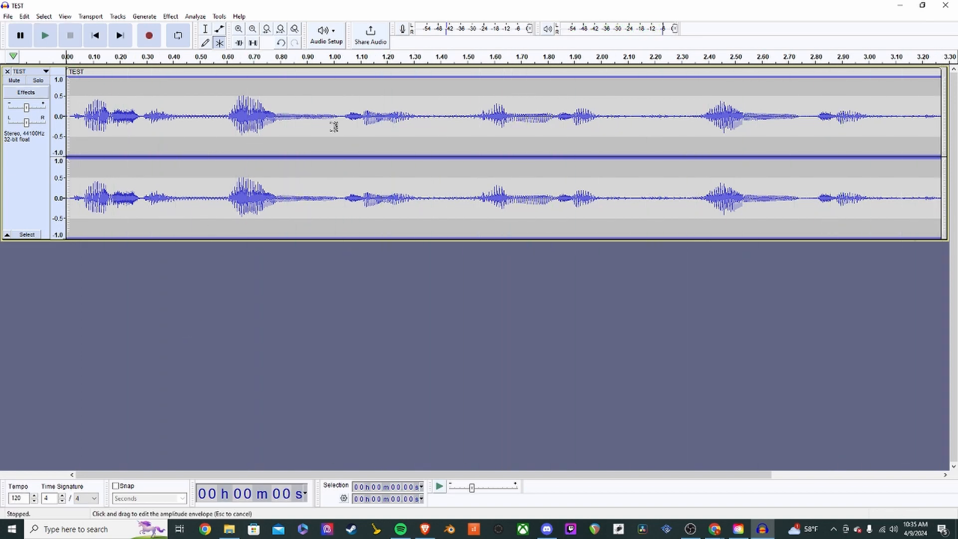
{"action": "left_click_drag", "start_coordinate": [698, 118], "coordinate": [624, 135]}
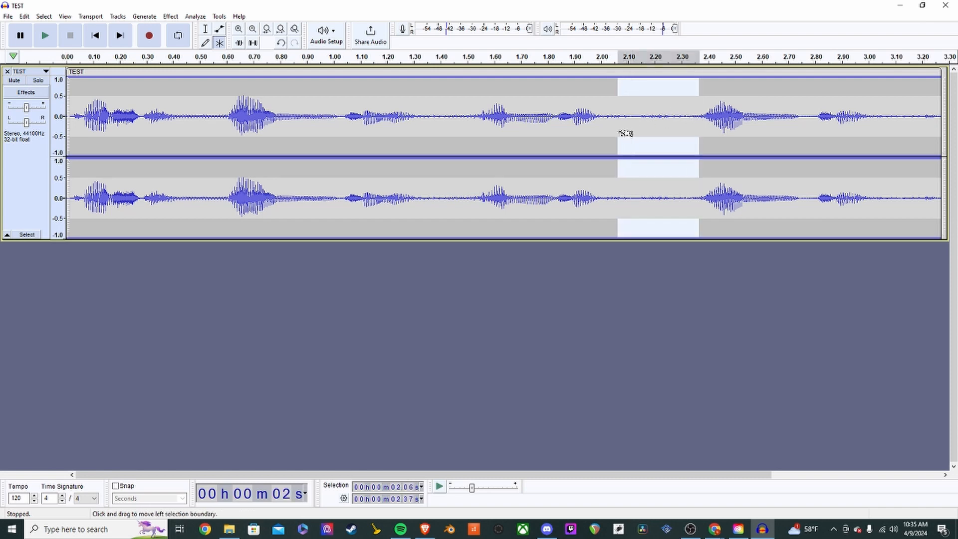
{"action": "left_click", "coordinate": [657, 131]}
{"action": "scroll", "coordinate": [656, 132], "scroll_direction": "up", "scroll_amount": 2}
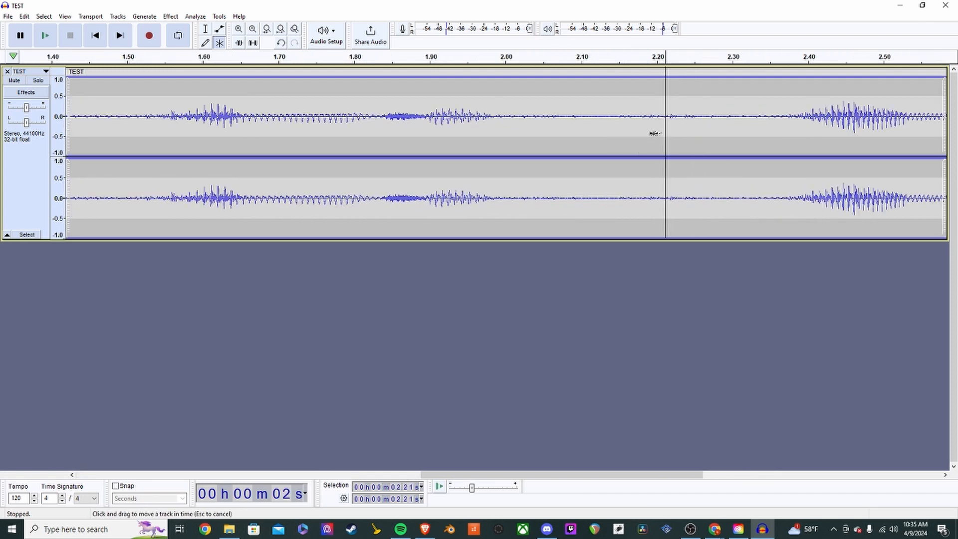
{"action": "scroll", "coordinate": [653, 133], "scroll_direction": "down", "scroll_amount": 1}
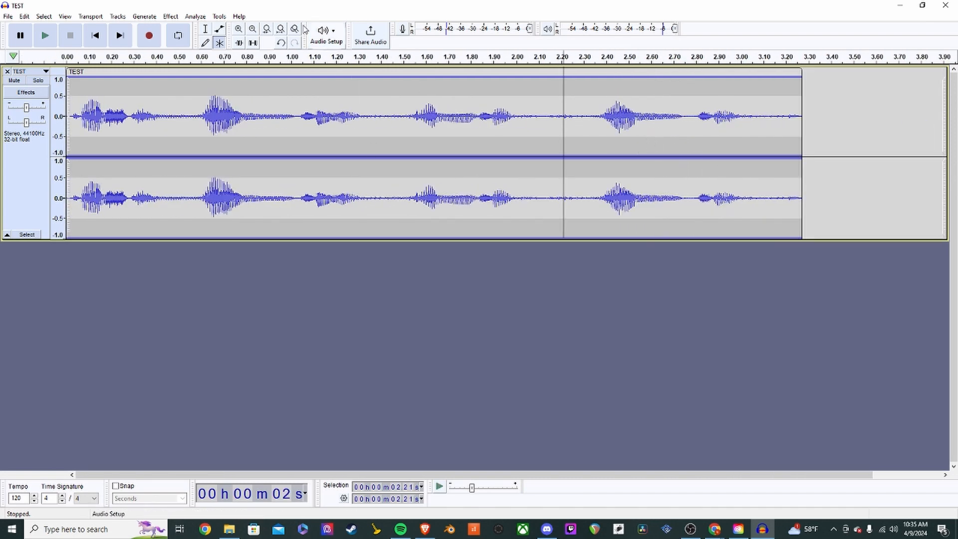
{"action": "left_click", "coordinate": [281, 32]}
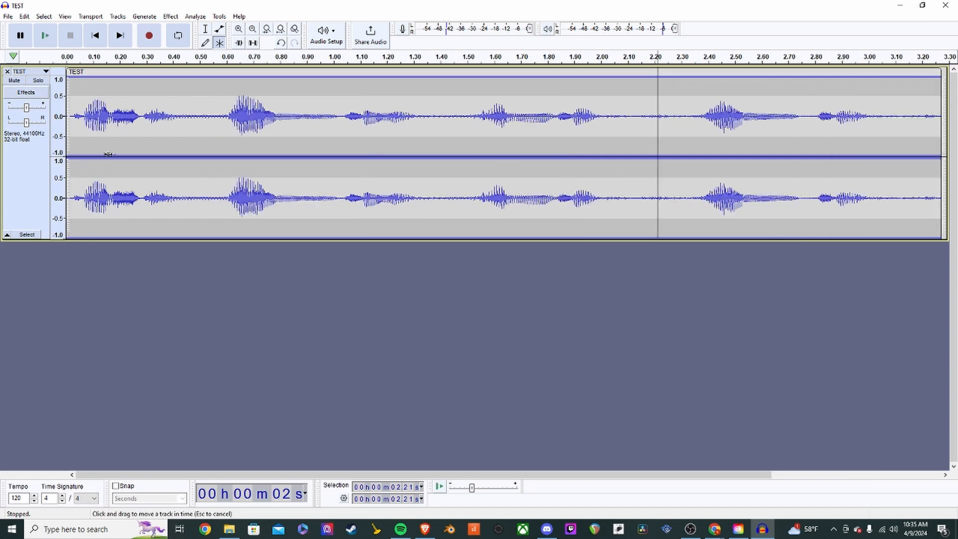
- Save the TEST project with File > Save Project > Save Project
{"action": "left_click", "coordinate": [9, 17]}
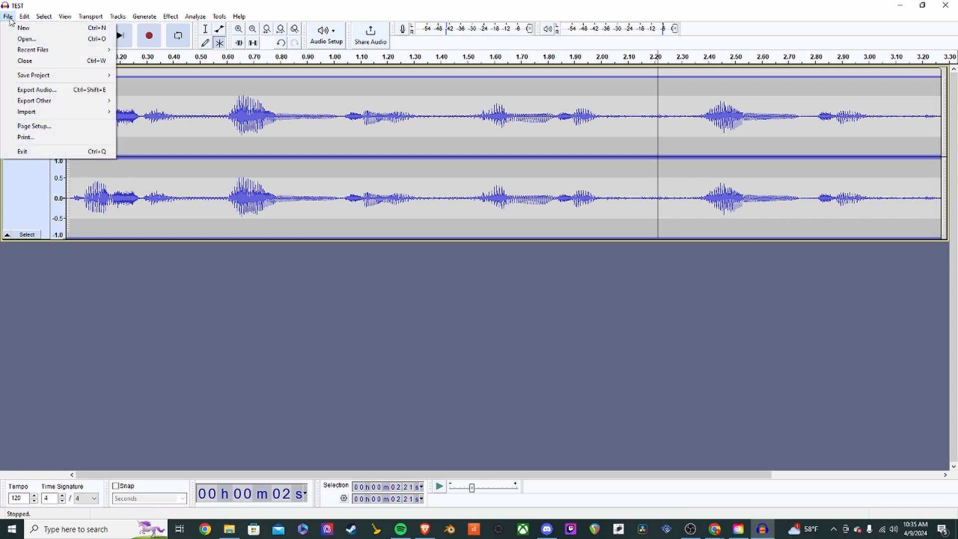
{"action": "mouse_move", "coordinate": [49, 75]}
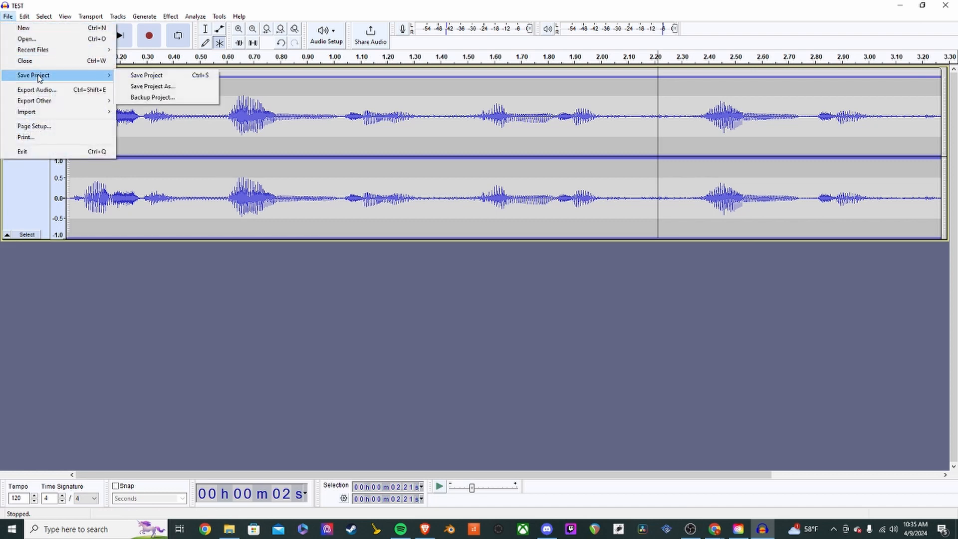
{"action": "left_click", "coordinate": [147, 75]}
- Place the playback position at 0.97 s and bring up File > Export Audio
{"action": "left_click", "coordinate": [325, 117]}
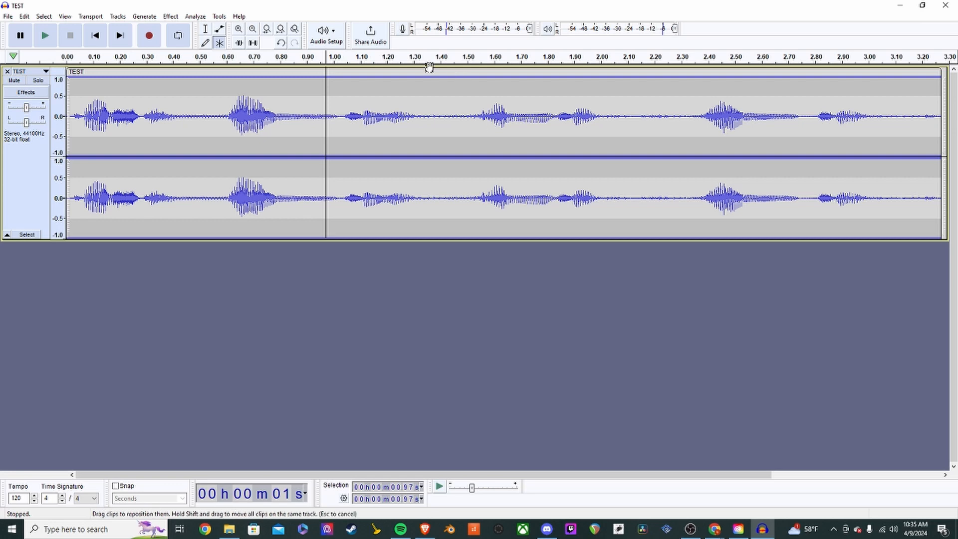
{"action": "left_click", "coordinate": [5, 17]}
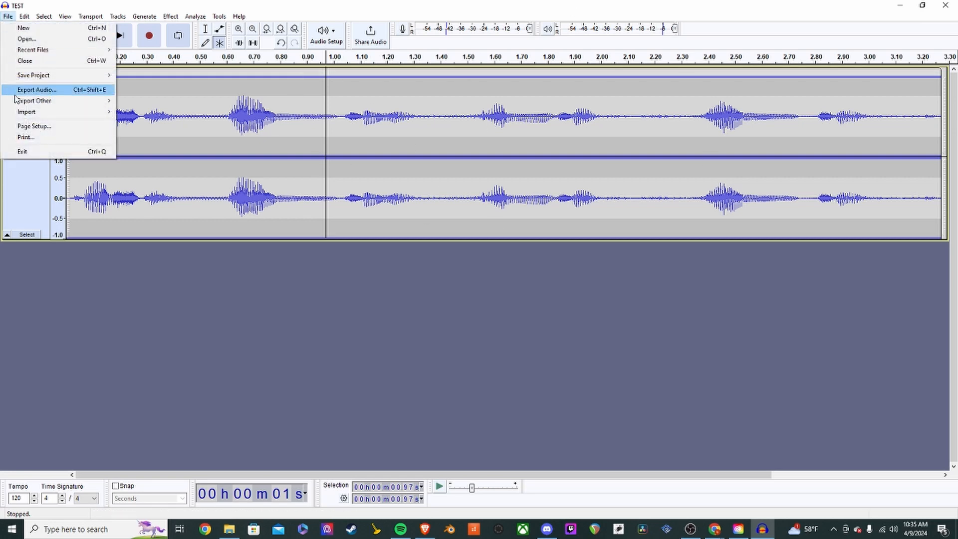
{"action": "mouse_move", "coordinate": [39, 76]}
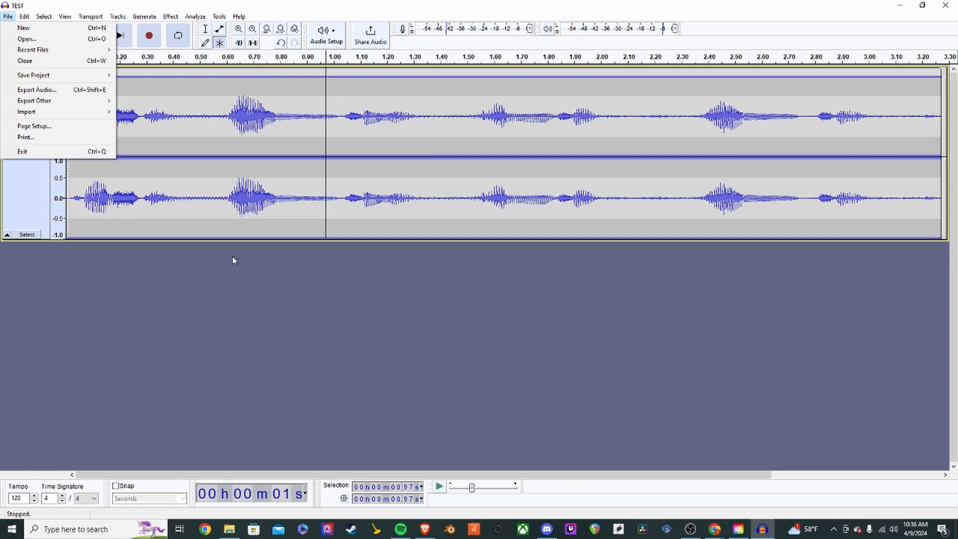
- Open the Export Audio dialog, centre it, and rename the export file to TEST_2.mp3
{"action": "left_click", "coordinate": [72, 93]}
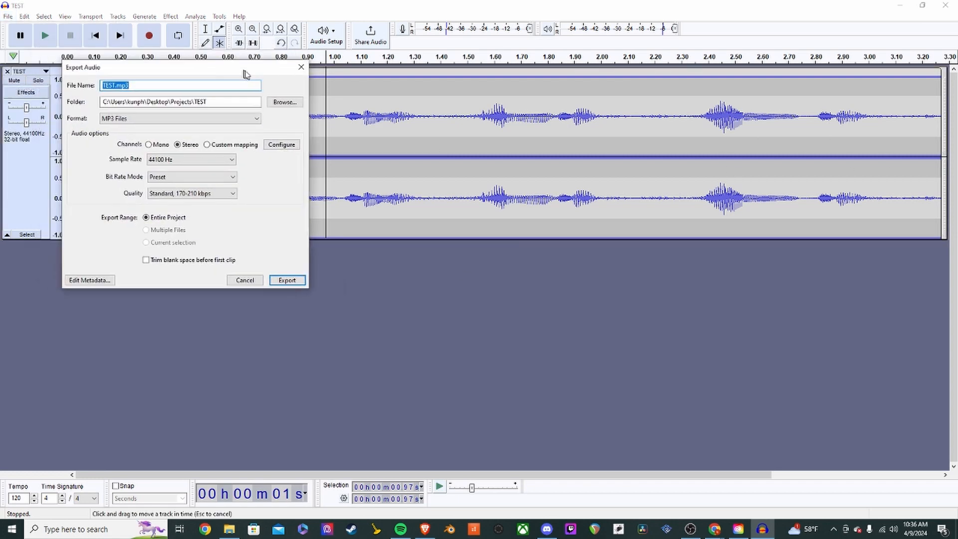
{"action": "left_click_drag", "start_coordinate": [227, 64], "coordinate": [563, 137]}
{"action": "left_click", "coordinate": [519, 149]}
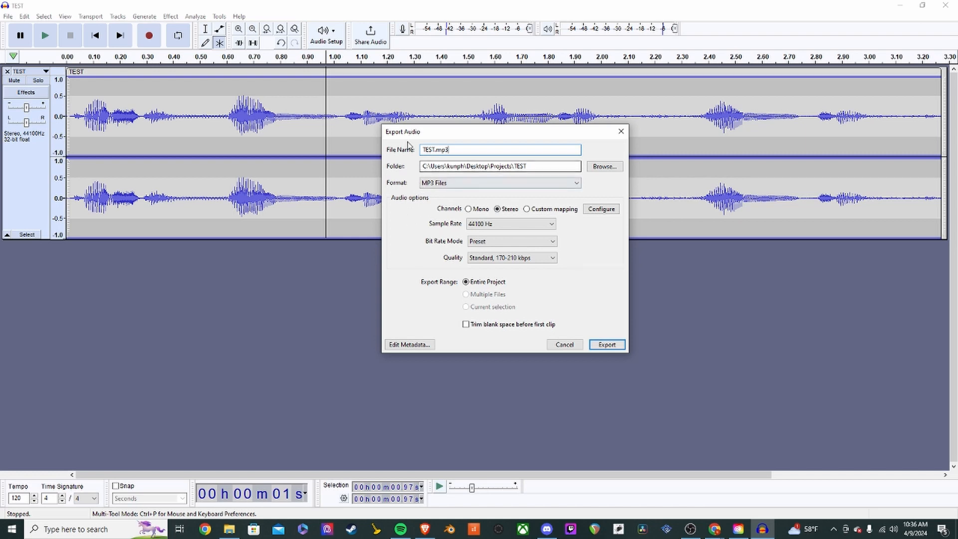
{"action": "left_click", "coordinate": [434, 150]}
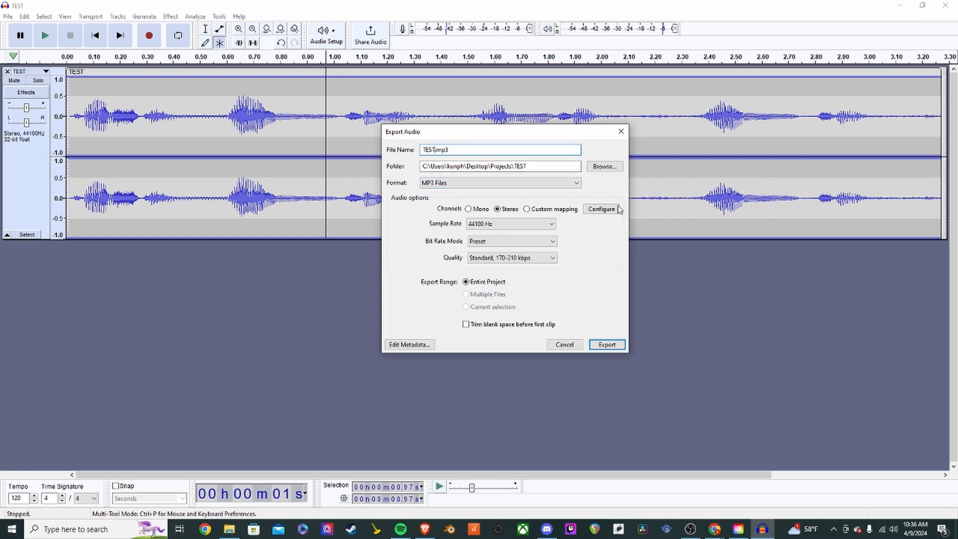
{"action": "left_click", "coordinate": [607, 169]}
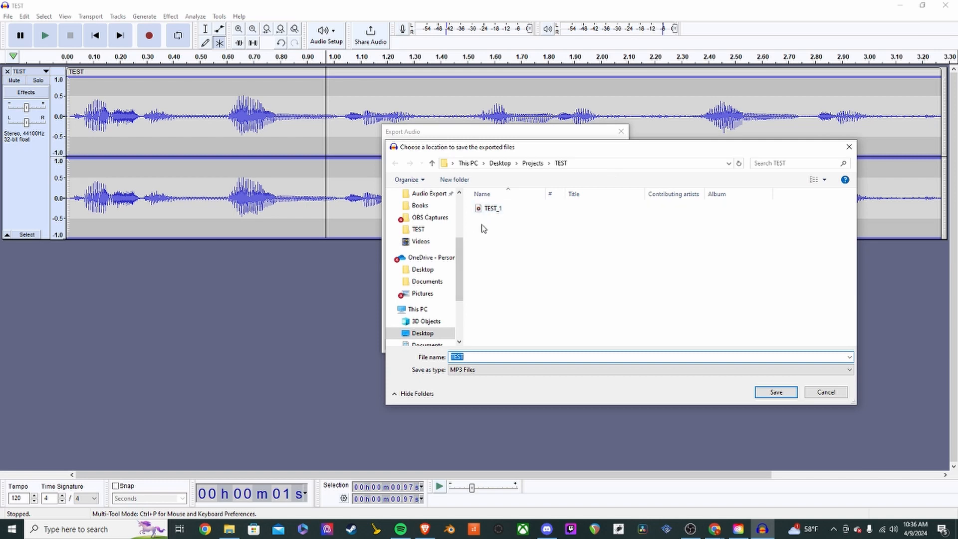
{"action": "left_click", "coordinate": [824, 393]}
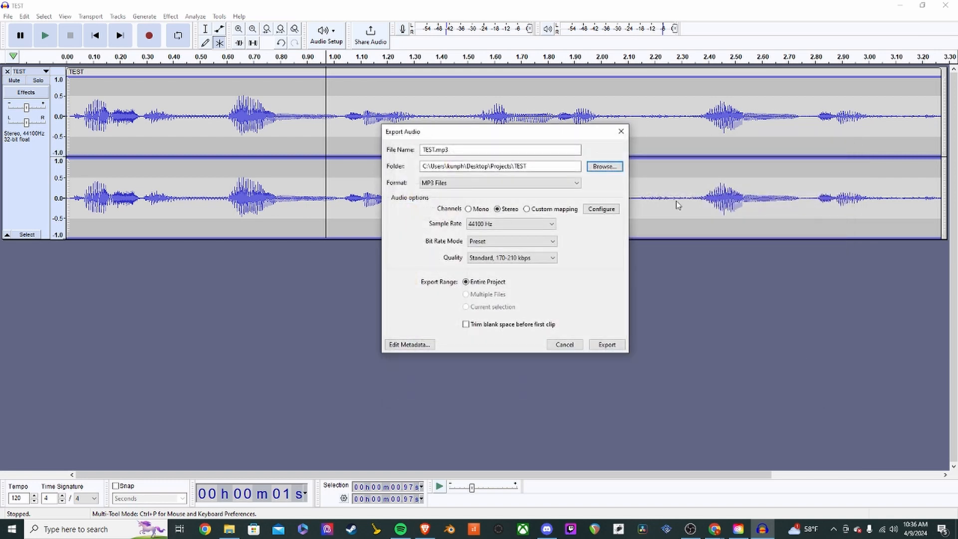
{"action": "left_click", "coordinate": [435, 150]}
{"action": "left_click", "coordinate": [435, 150]}
{"action": "type", "text": "_2"}
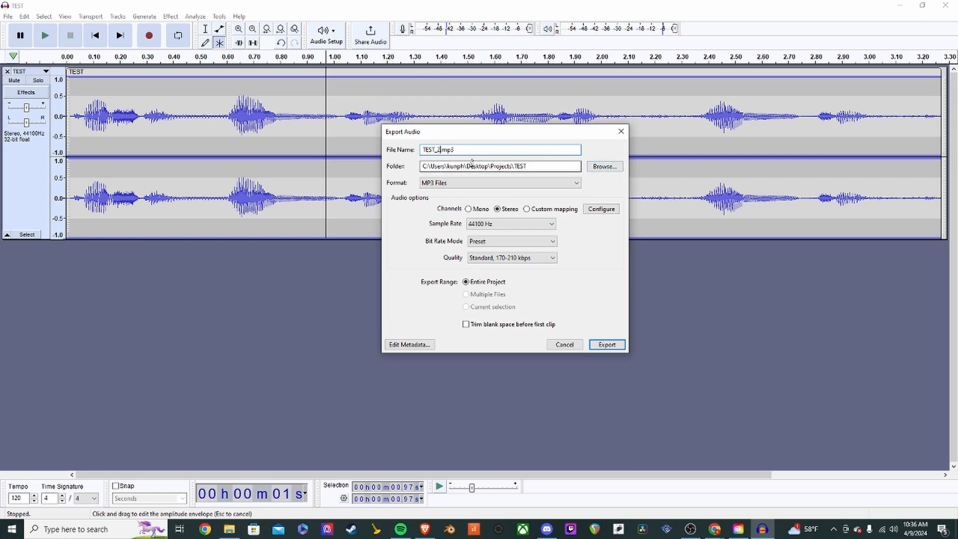
- Verify the export folder is Desktop\Projects\TEST
{"action": "left_click_drag", "start_coordinate": [537, 166], "coordinate": [412, 168]}
{"action": "left_click", "coordinate": [605, 166]}
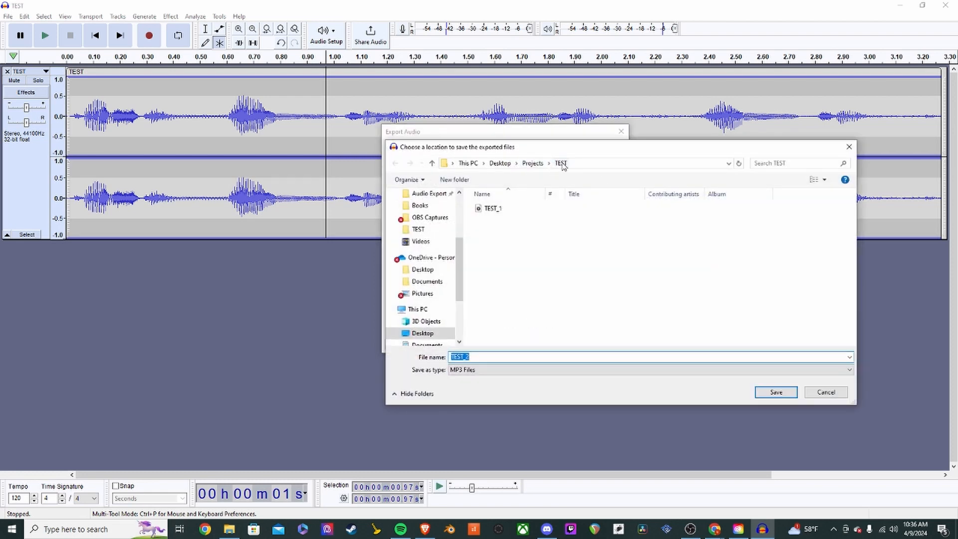
{"action": "left_click", "coordinate": [851, 153]}
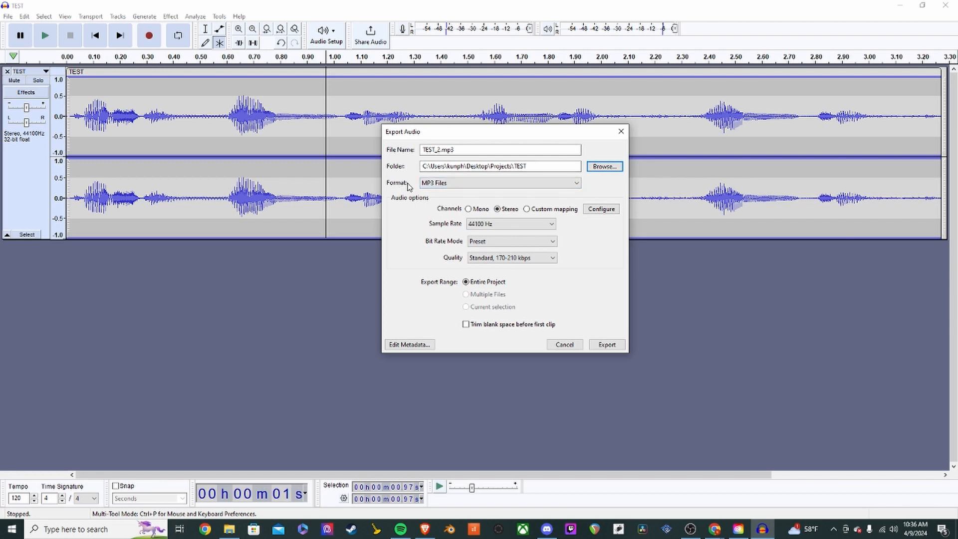
- Switch the export format back and forth between MP3 Files and WAV (Microsoft), ending on WAV
{"action": "left_click", "coordinate": [458, 184]}
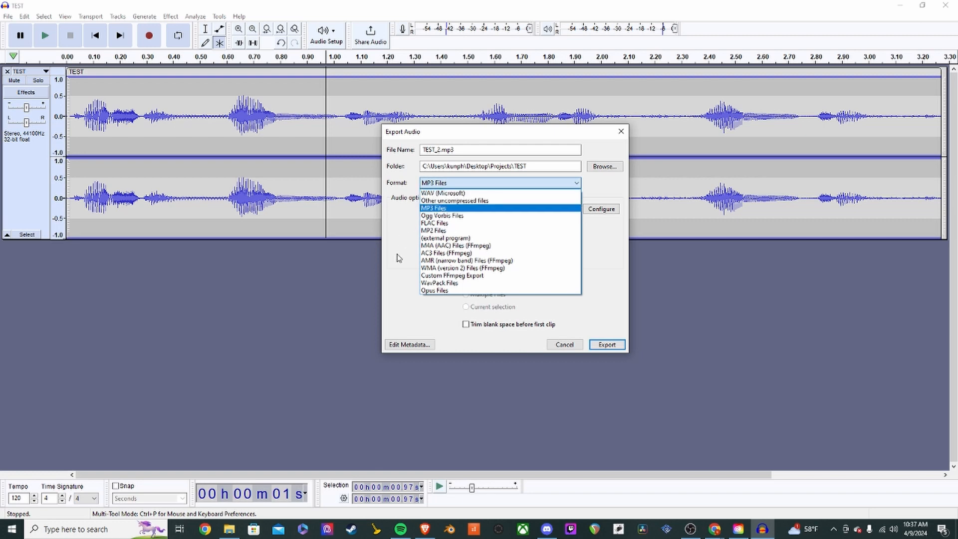
{"action": "left_click", "coordinate": [407, 232]}
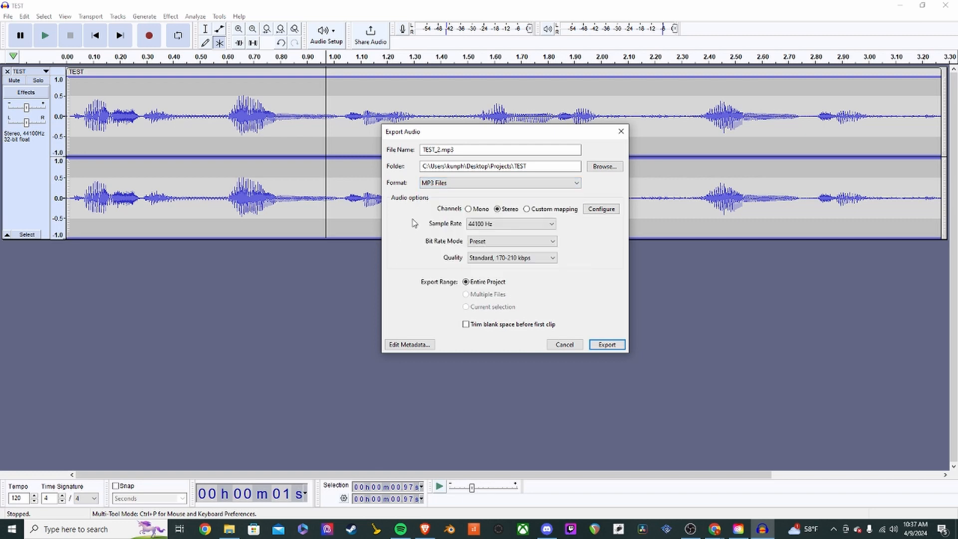
{"action": "left_click", "coordinate": [454, 185]}
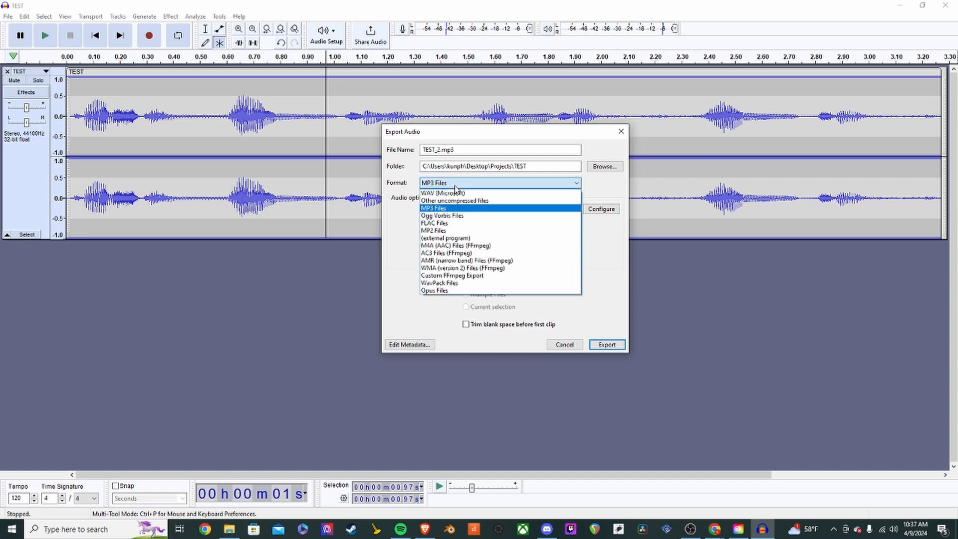
{"action": "left_click", "coordinate": [454, 193]}
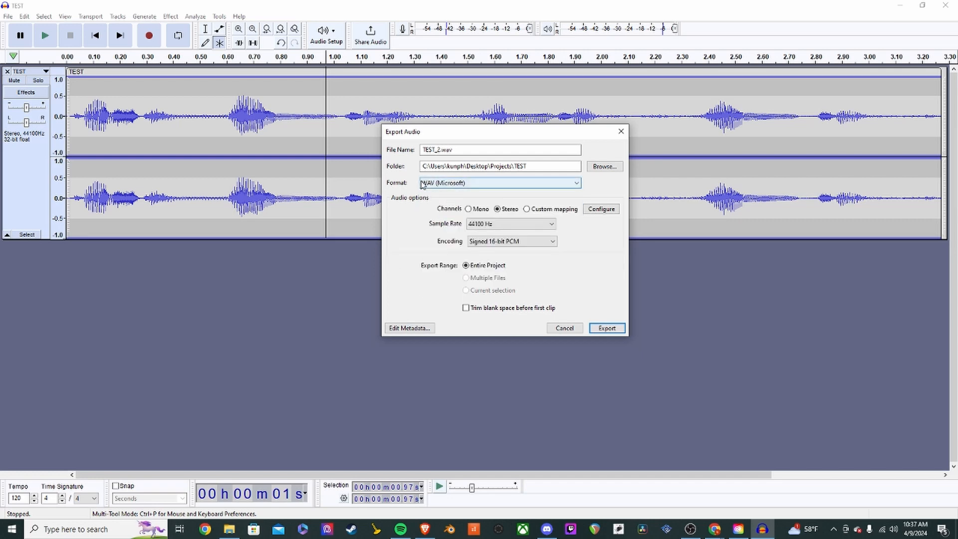
{"action": "left_click", "coordinate": [477, 189]}
{"action": "left_click", "coordinate": [458, 205]}
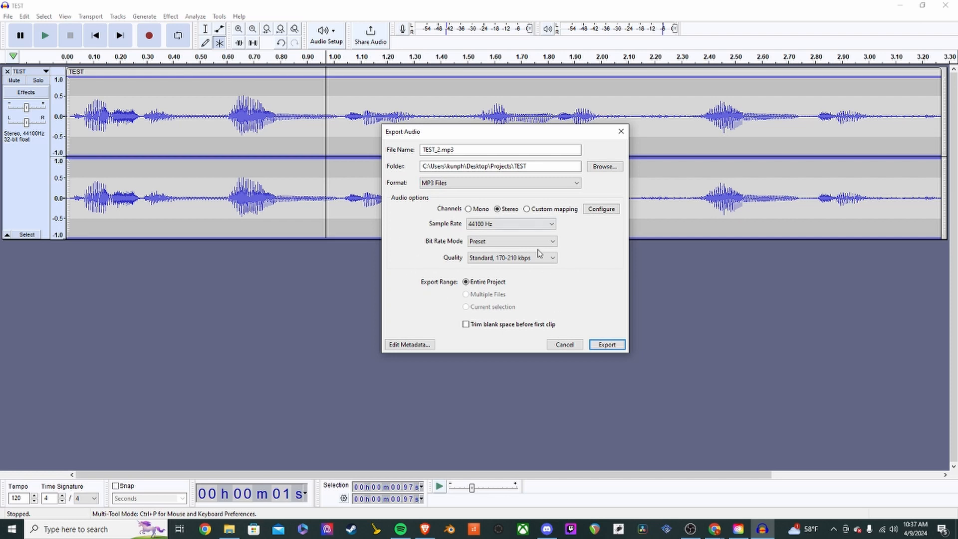
{"action": "left_click", "coordinate": [541, 185]}
{"action": "left_click", "coordinate": [459, 195]}
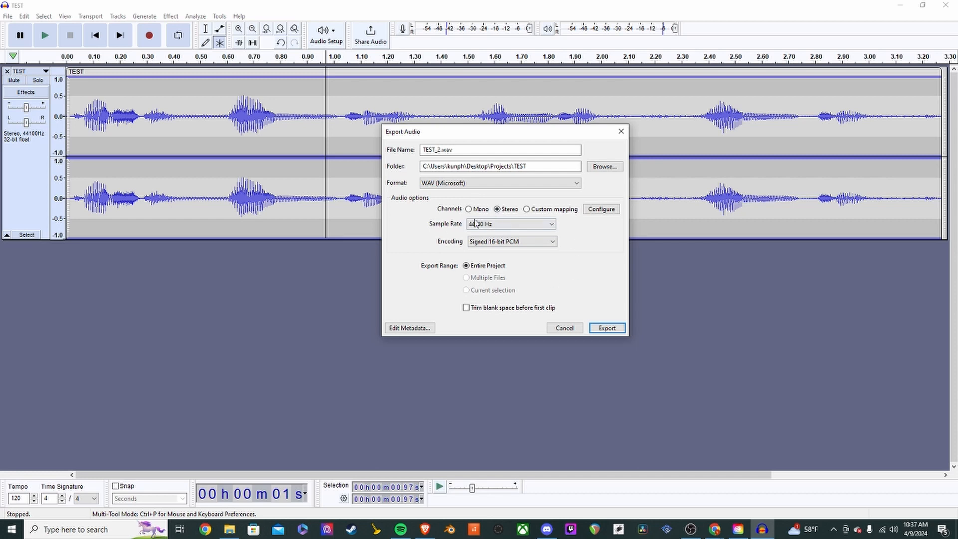
{"action": "left_click", "coordinate": [470, 185]}
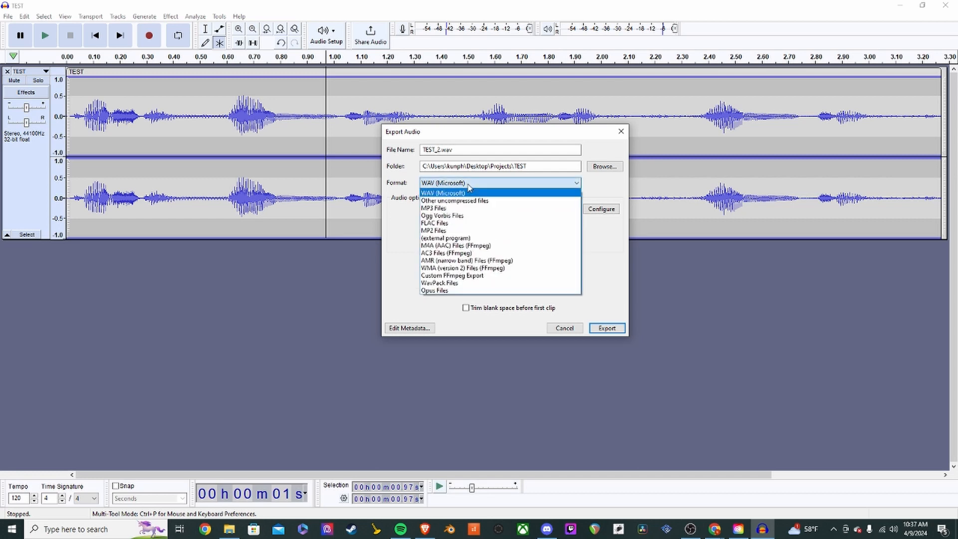
{"action": "left_click", "coordinate": [449, 209]}
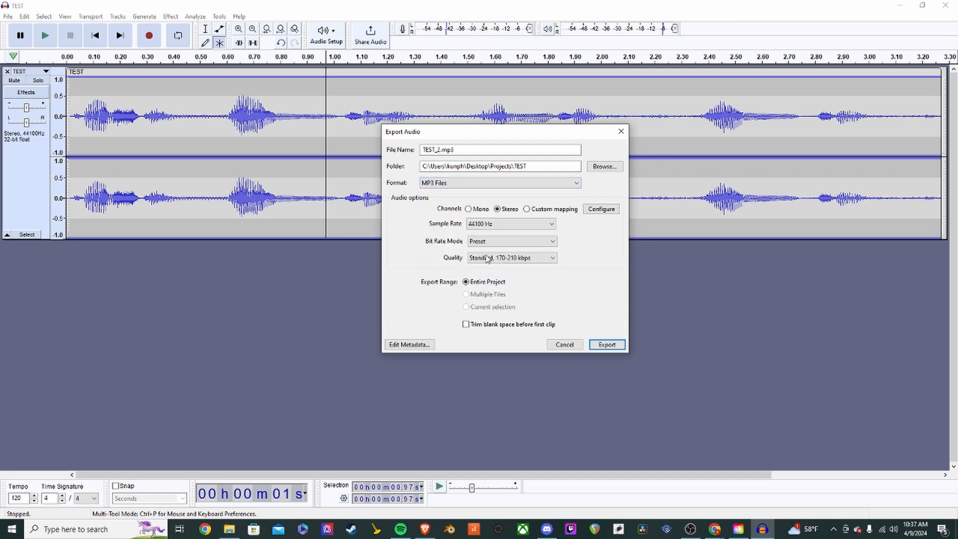
{"action": "left_click", "coordinate": [447, 187]}
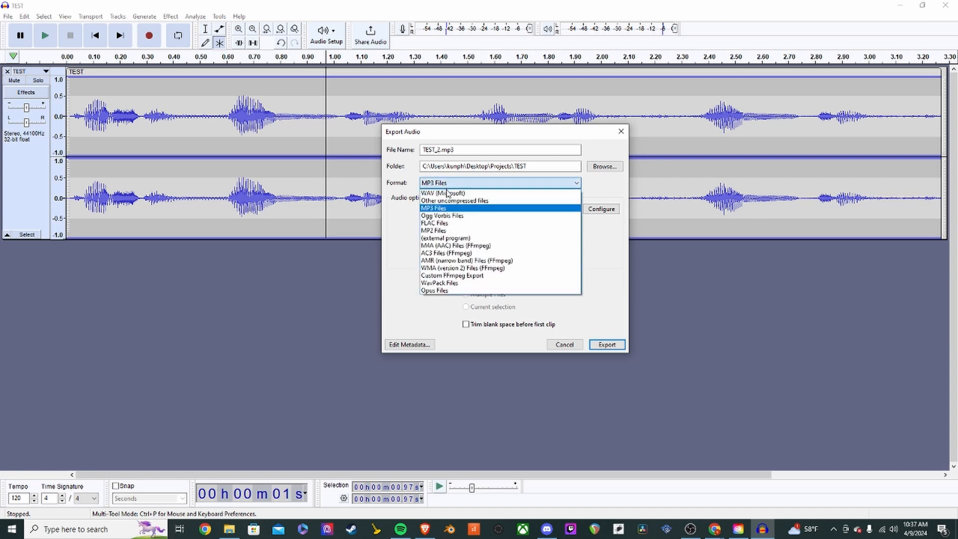
{"action": "left_click", "coordinate": [439, 199]}
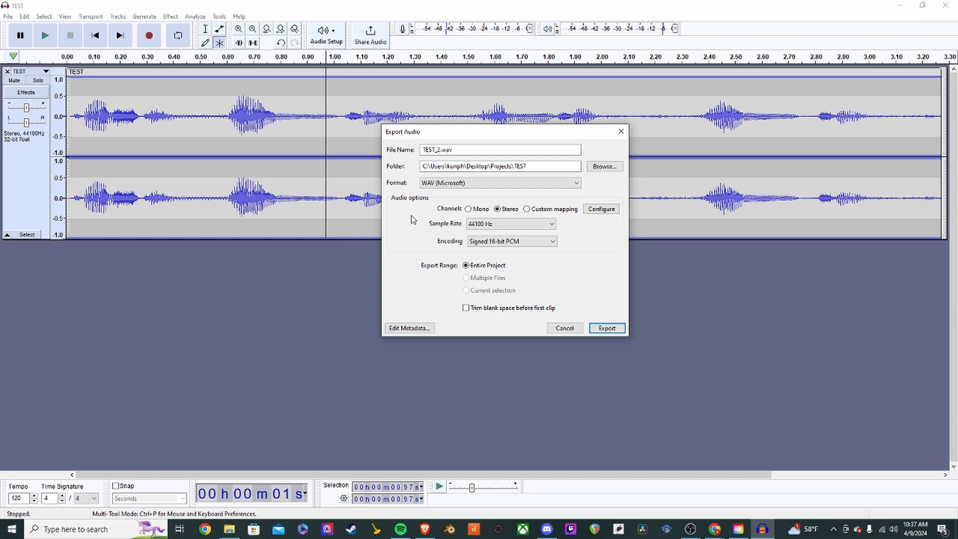
- Return the format to MP3 Files and export the entire project as TEST_2.mp3
{"action": "left_click", "coordinate": [467, 186]}
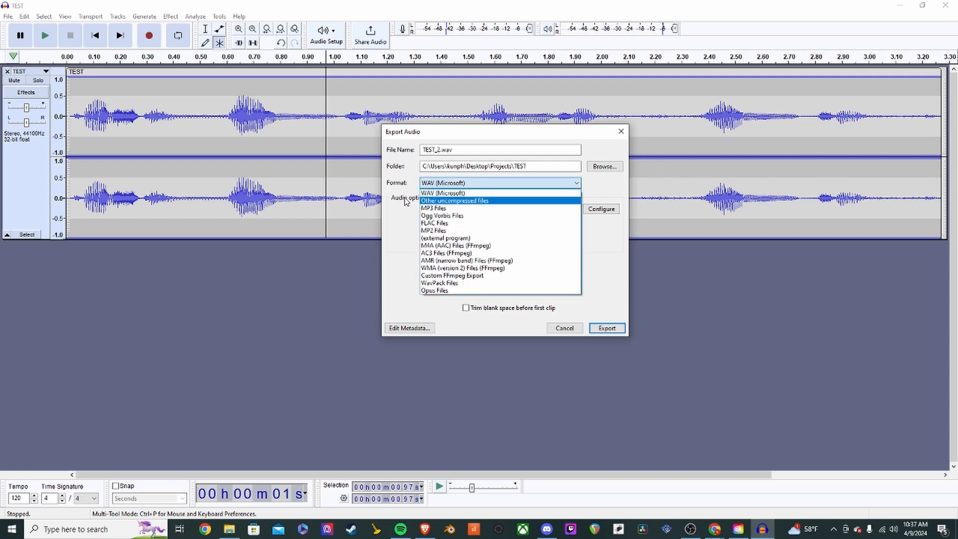
{"action": "left_click", "coordinate": [404, 222]}
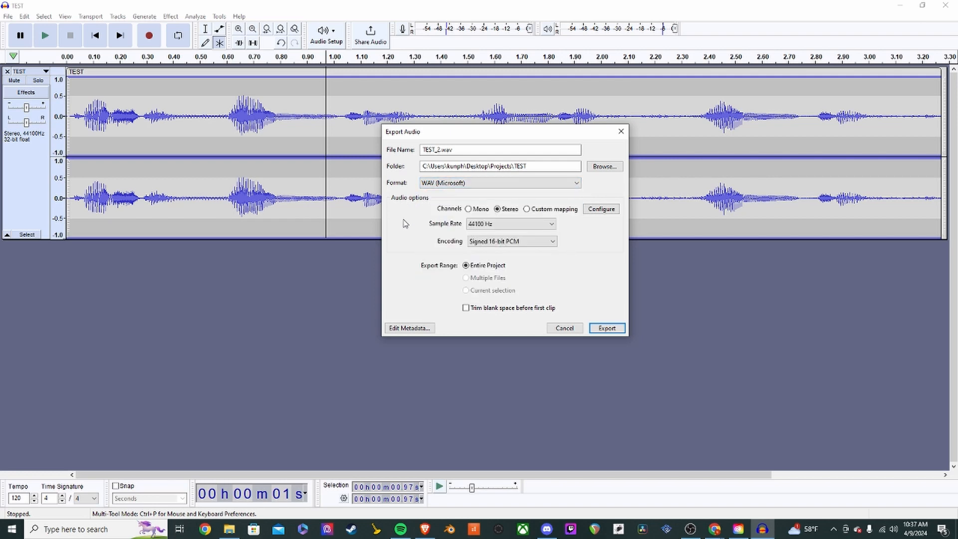
{"action": "left_click", "coordinate": [455, 186]}
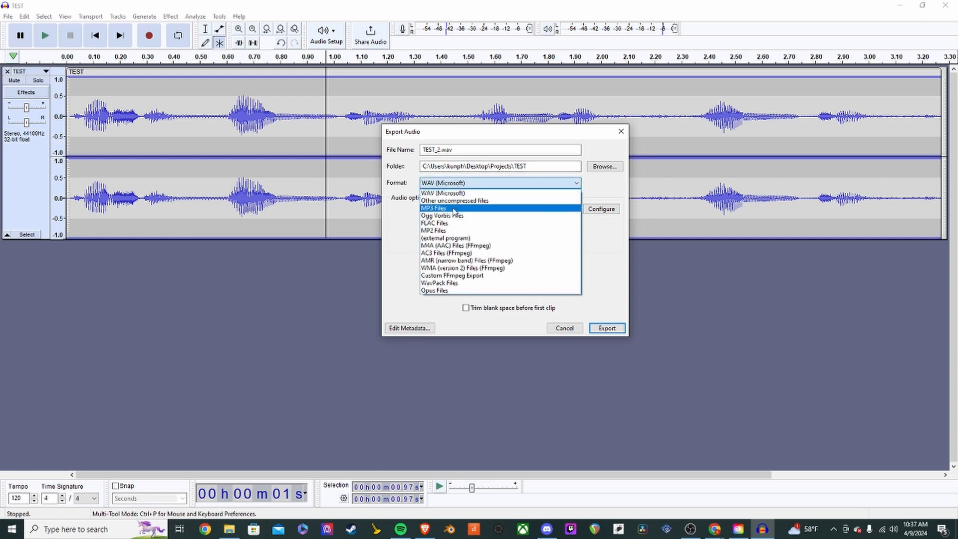
{"action": "left_click", "coordinate": [451, 210]}
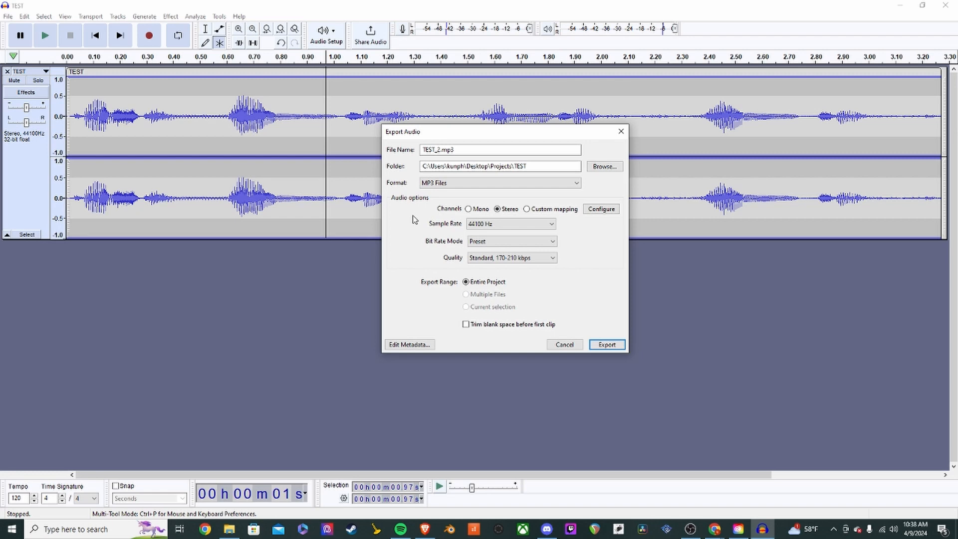
{"action": "left_click", "coordinate": [444, 186]}
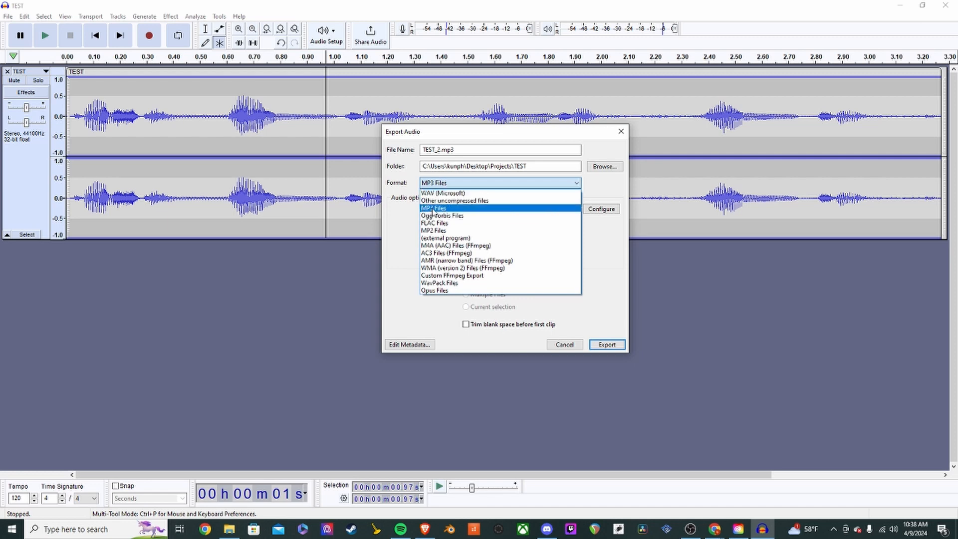
{"action": "left_click", "coordinate": [414, 216]}
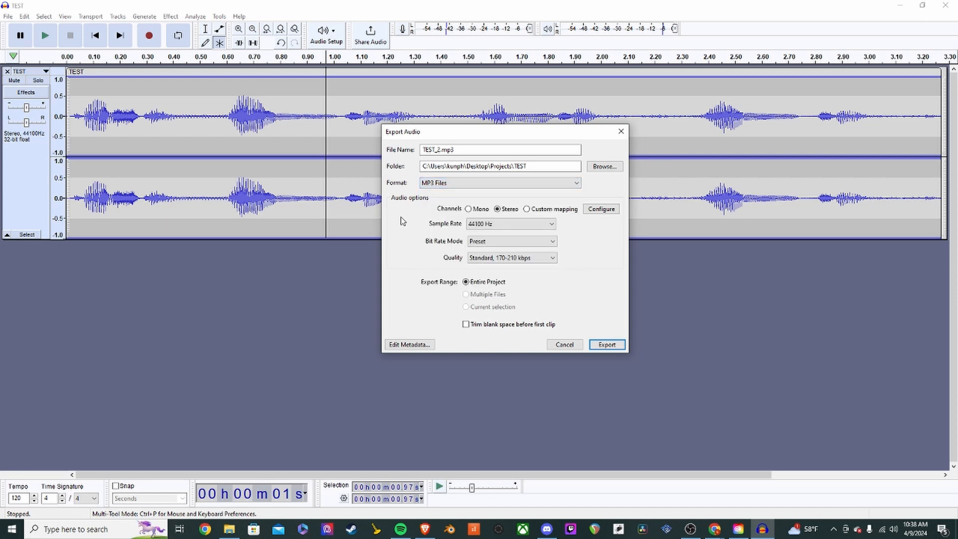
{"action": "left_click", "coordinate": [447, 184]}
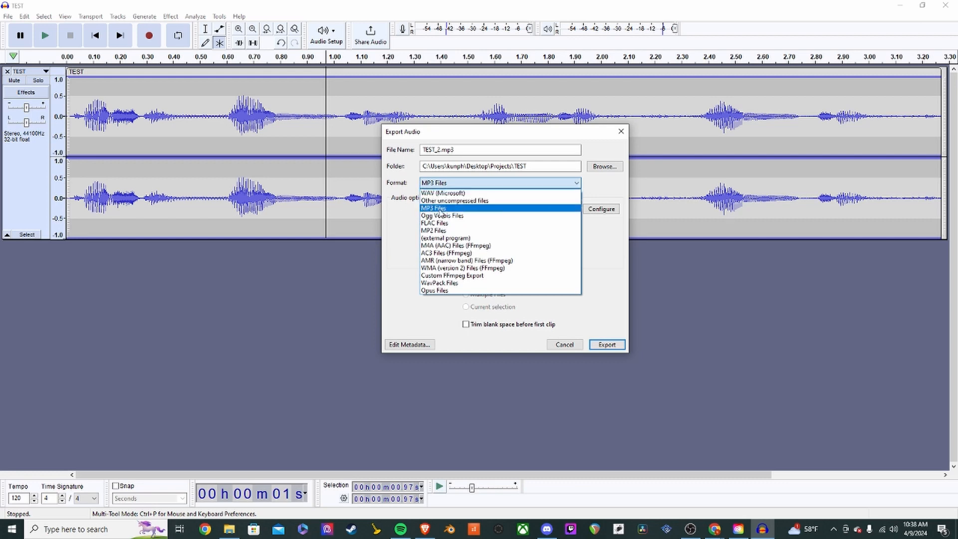
{"action": "left_click", "coordinate": [400, 220]}
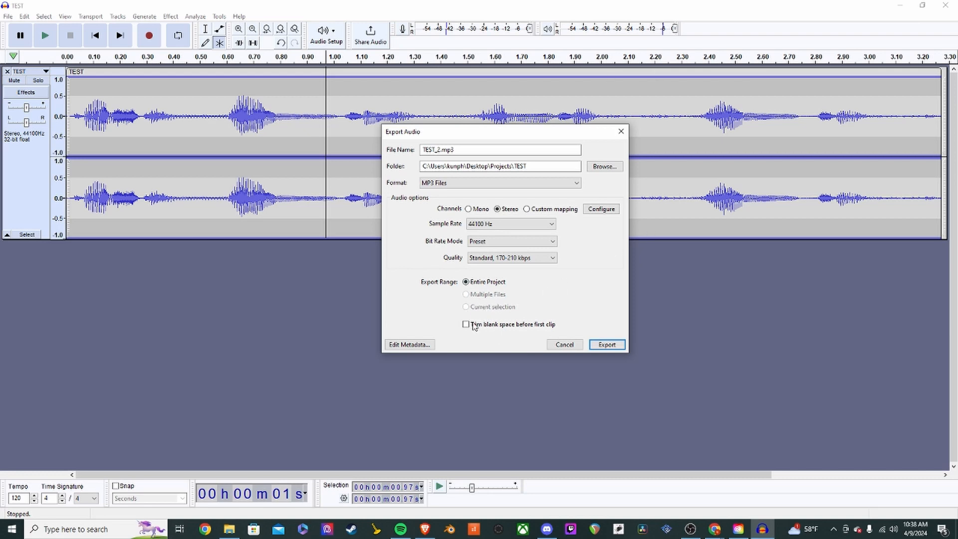
{"action": "left_click", "coordinate": [613, 349]}
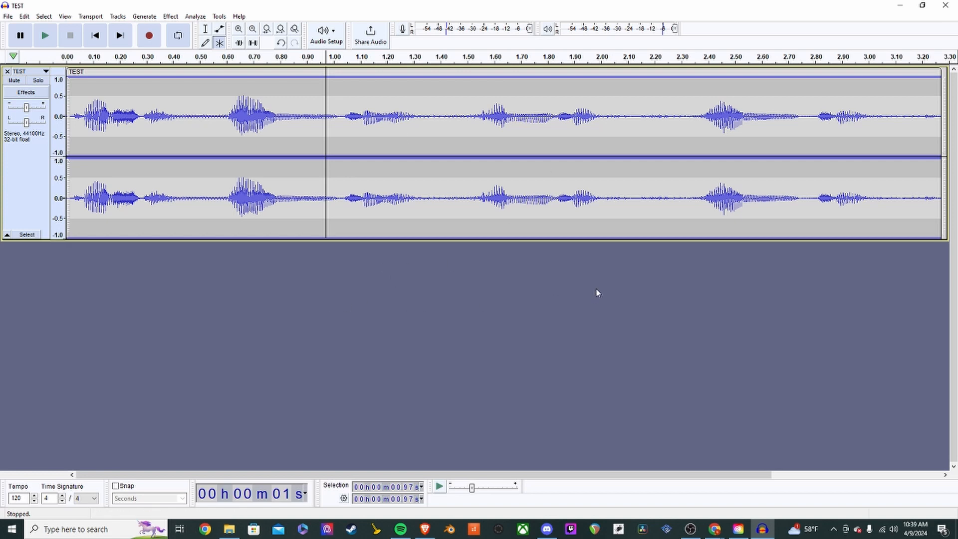
{"action": "left_click", "coordinate": [228, 529]}
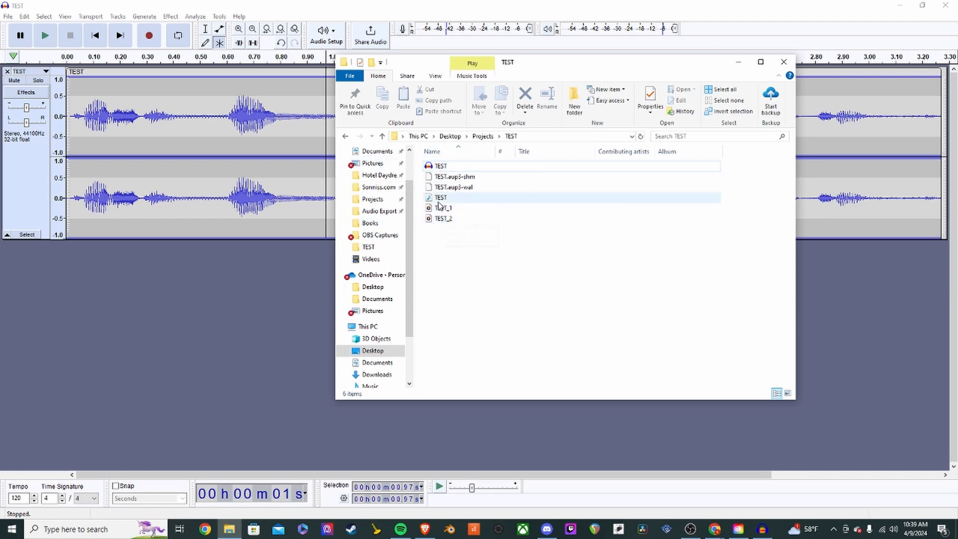
{"action": "left_click", "coordinate": [783, 62]}
{"action": "left_click", "coordinate": [367, 126]}
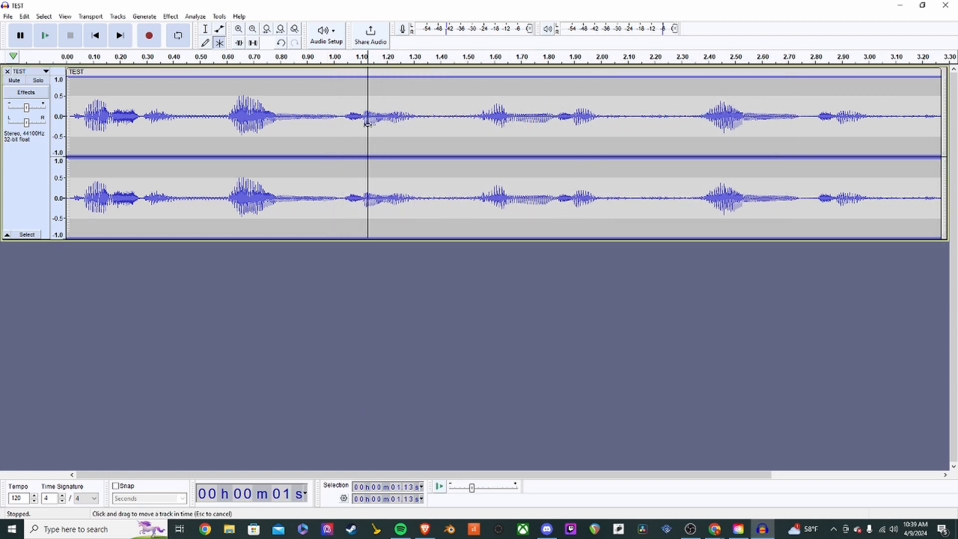
- Save the noise-reduced TEST project through File > Save Project > Save Project
{"action": "left_click", "coordinate": [13, 18]}
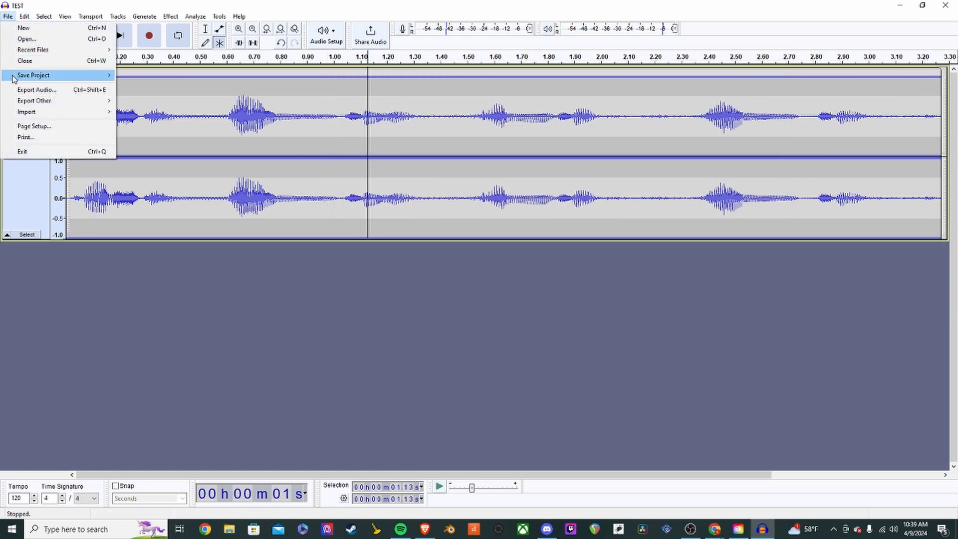
{"action": "mouse_move", "coordinate": [50, 73]}
{"action": "left_click", "coordinate": [131, 73]}
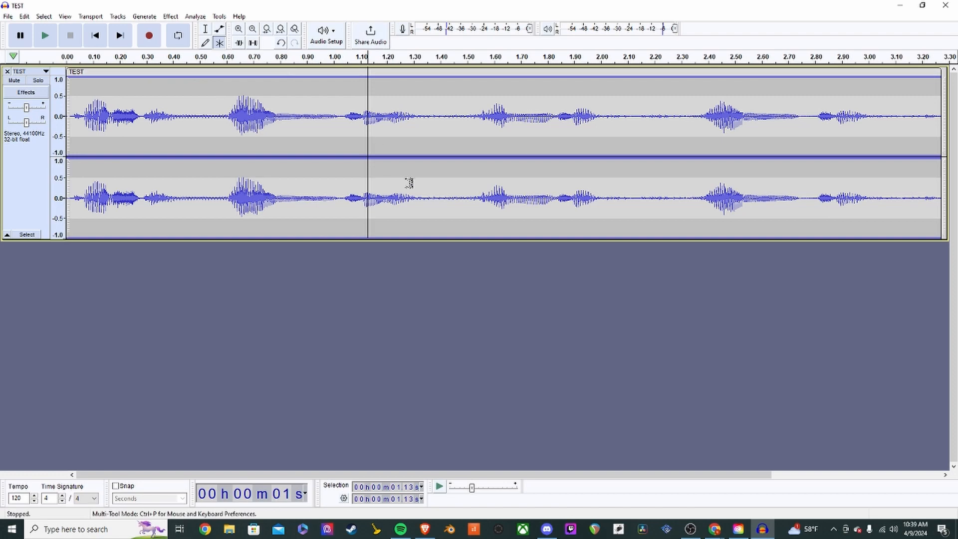